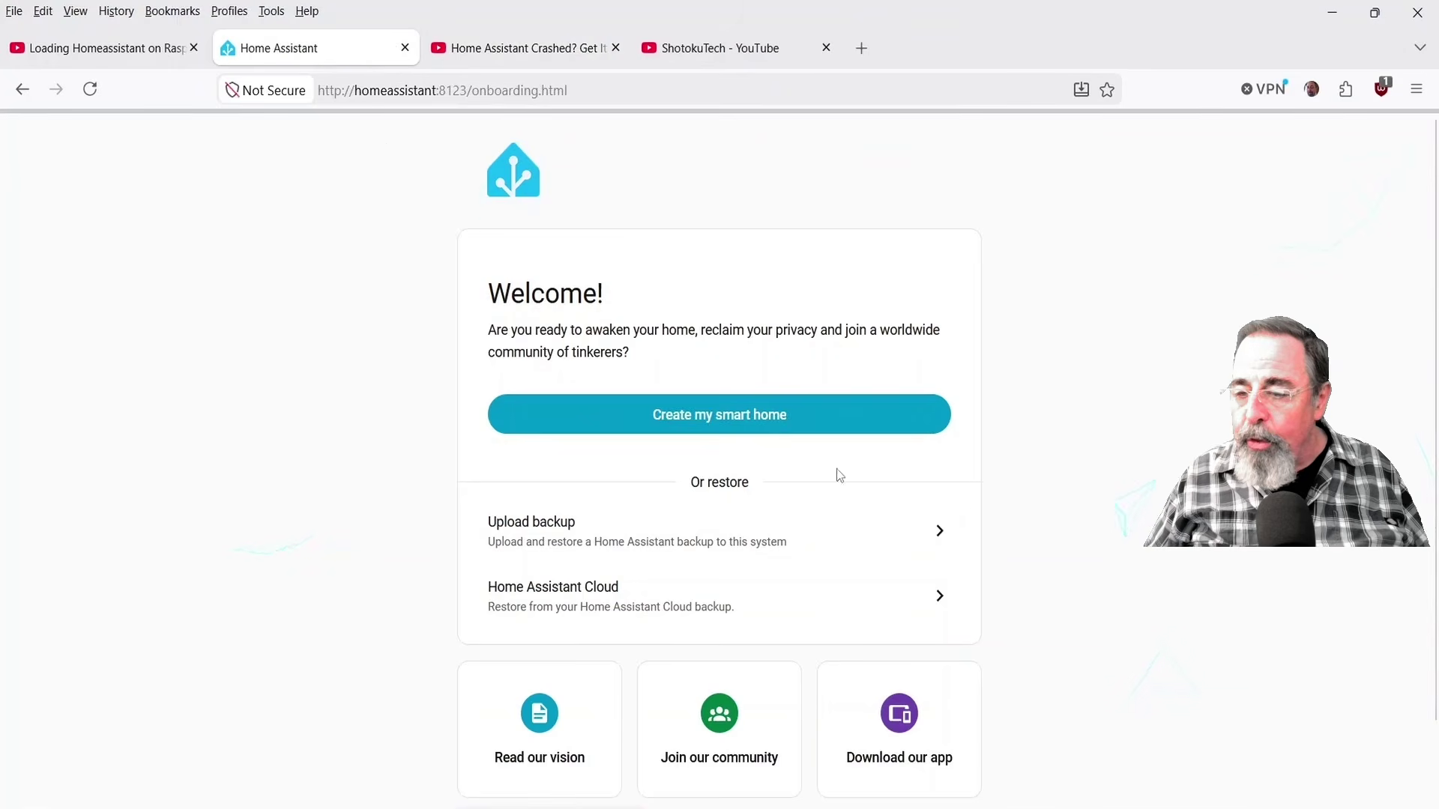
# - Start creating a new smart home and fill in the user account with name ShotokuTech, username shotokutech and the account password
pyautogui.click(703, 420)
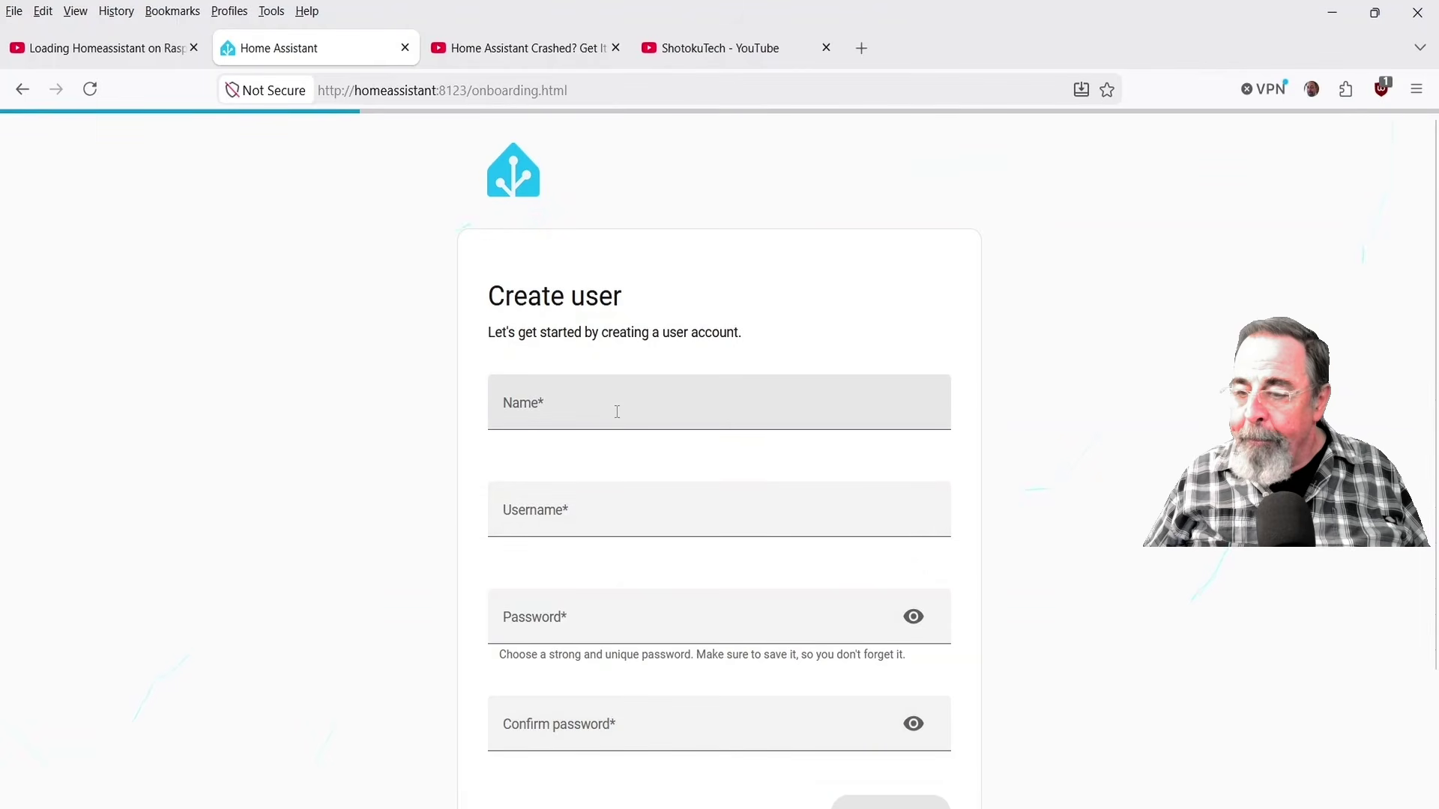
pyautogui.click(617, 412)
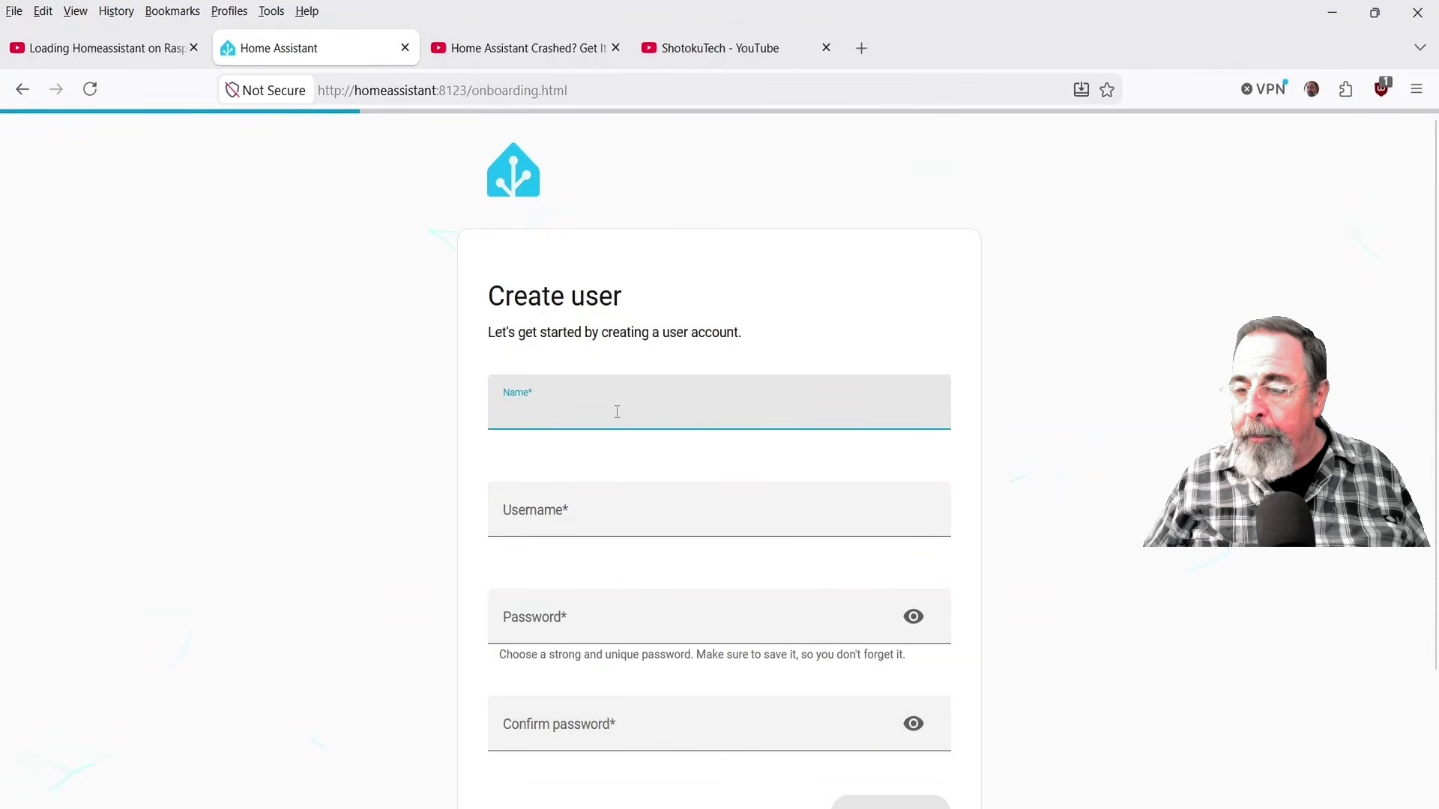
pyautogui.write('ShotokuTech')
pyautogui.press('Tab')
pyautogui.press('Tab')
pyautogui.press('Tab')
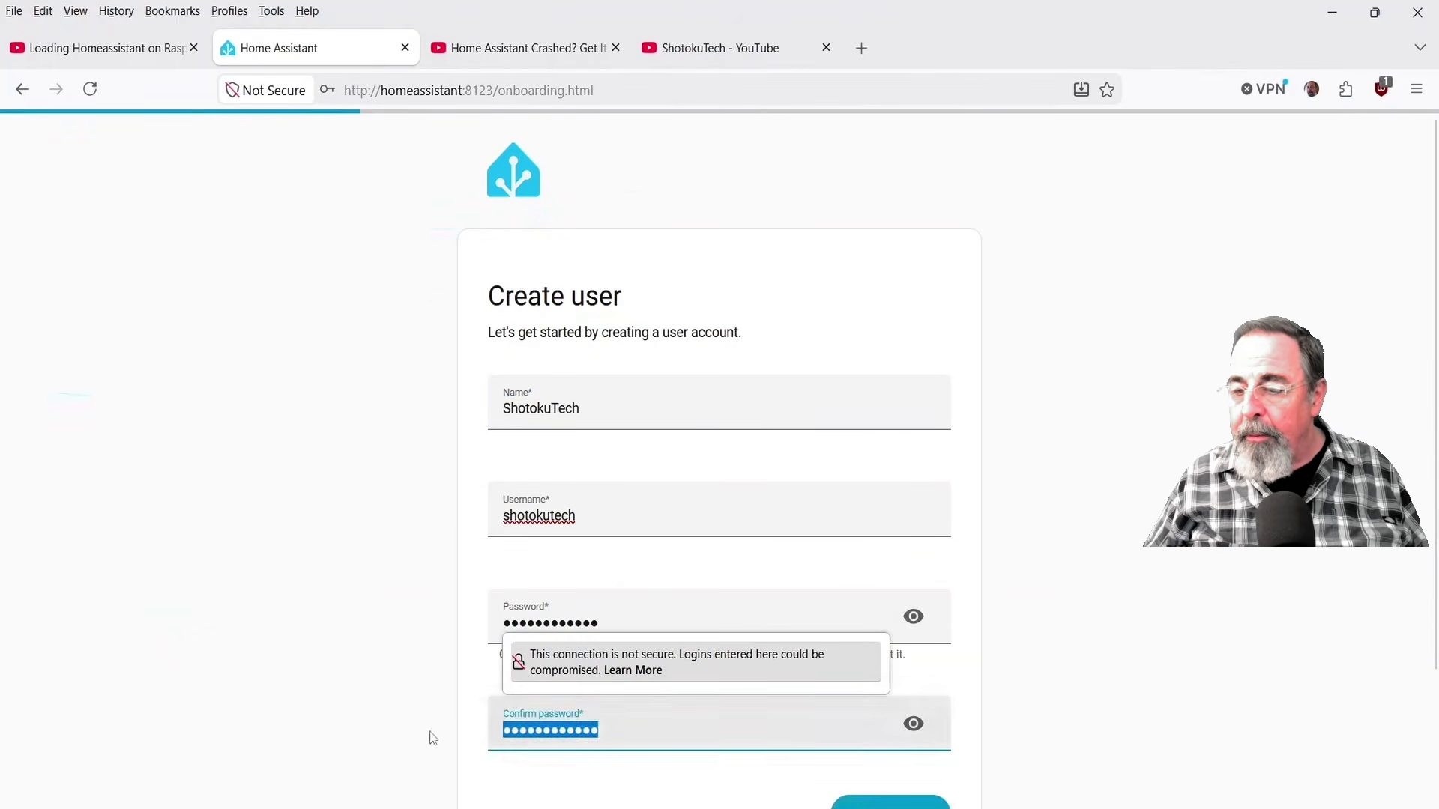
pyautogui.write('••••••••••••')
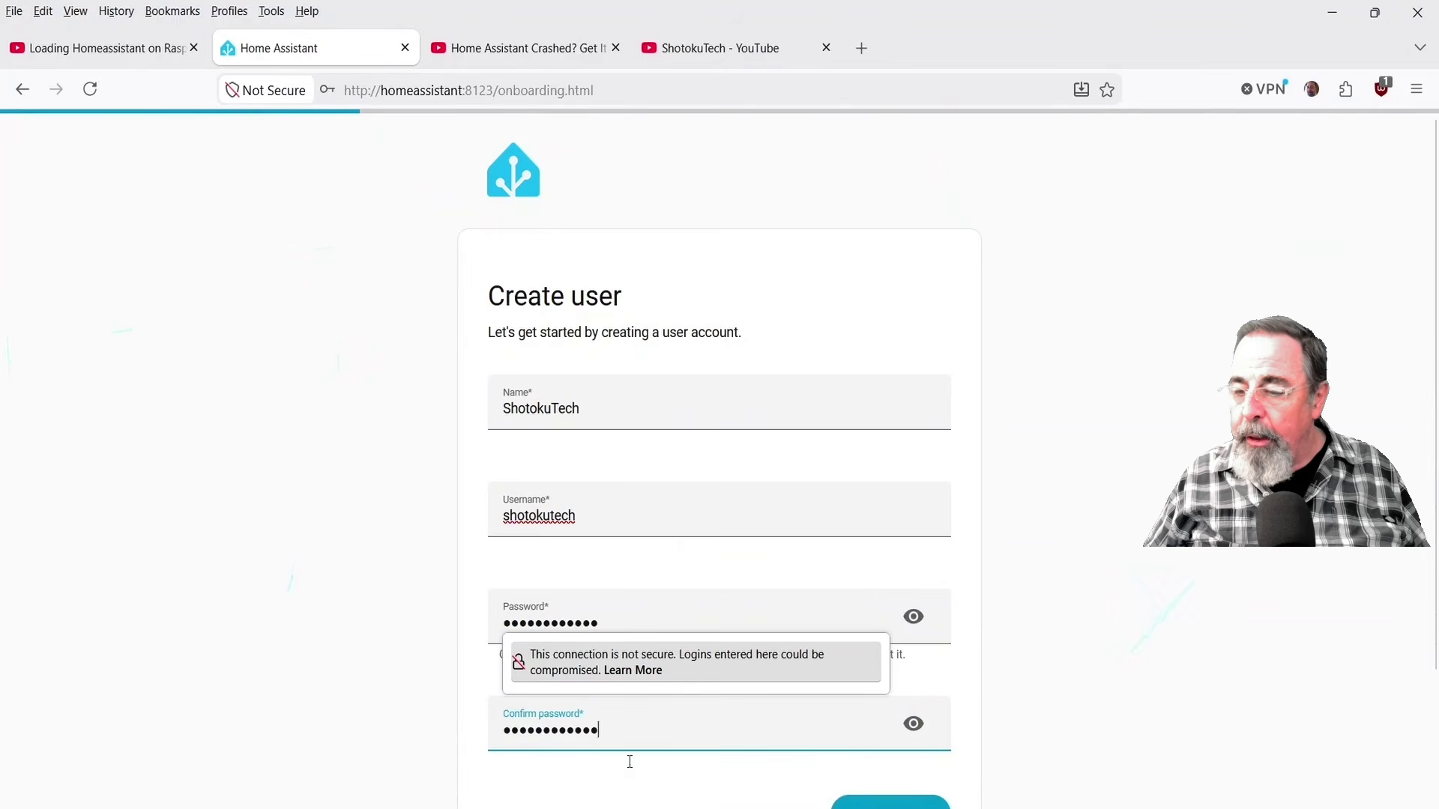
pyautogui.scroll(-2, 999, 693)
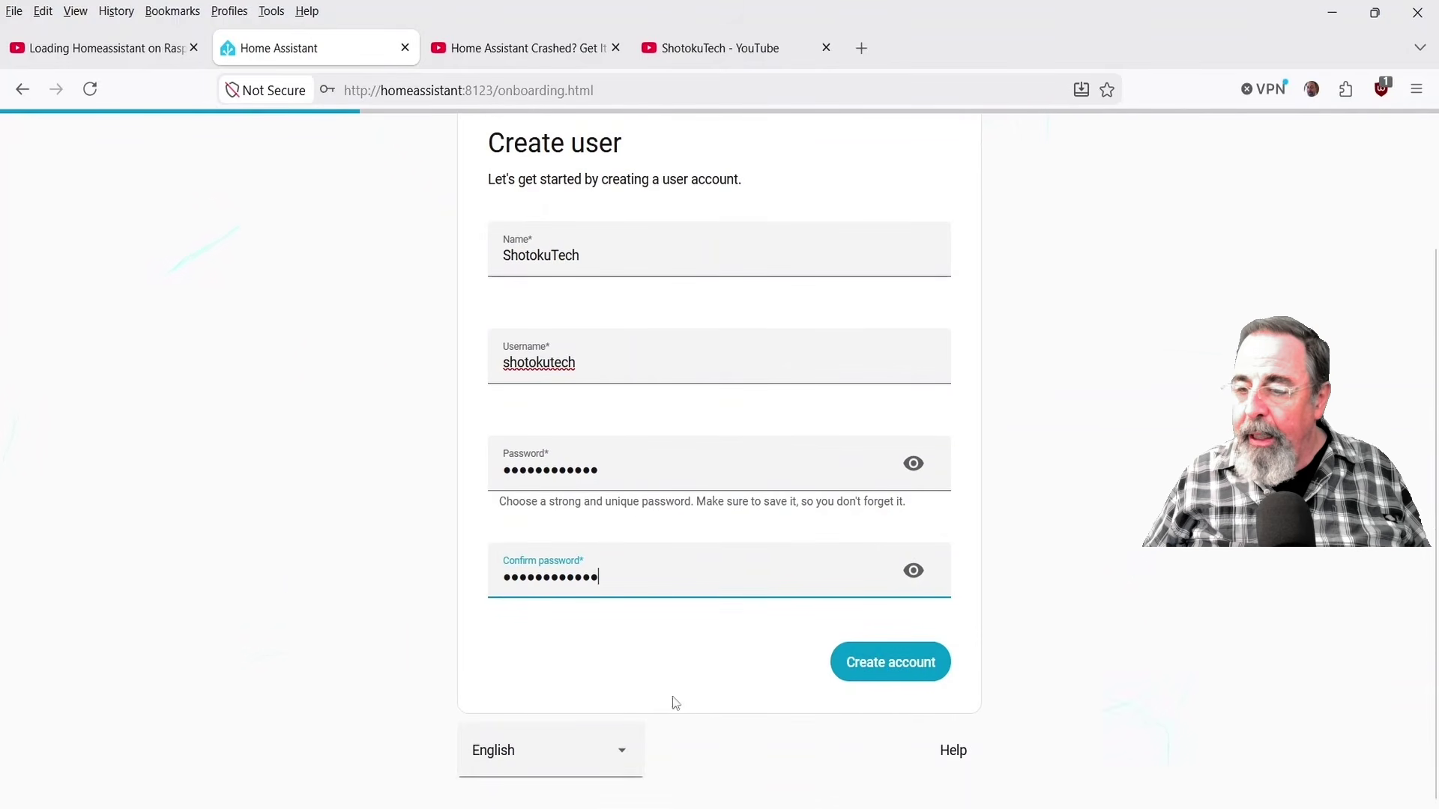
# - Replace the account's display name with the username, shotokutech, and create the account
pyautogui.moveTo(581, 363); pyautogui.dragTo(482, 363)
pyautogui.hotkey('ctrl', 'c')
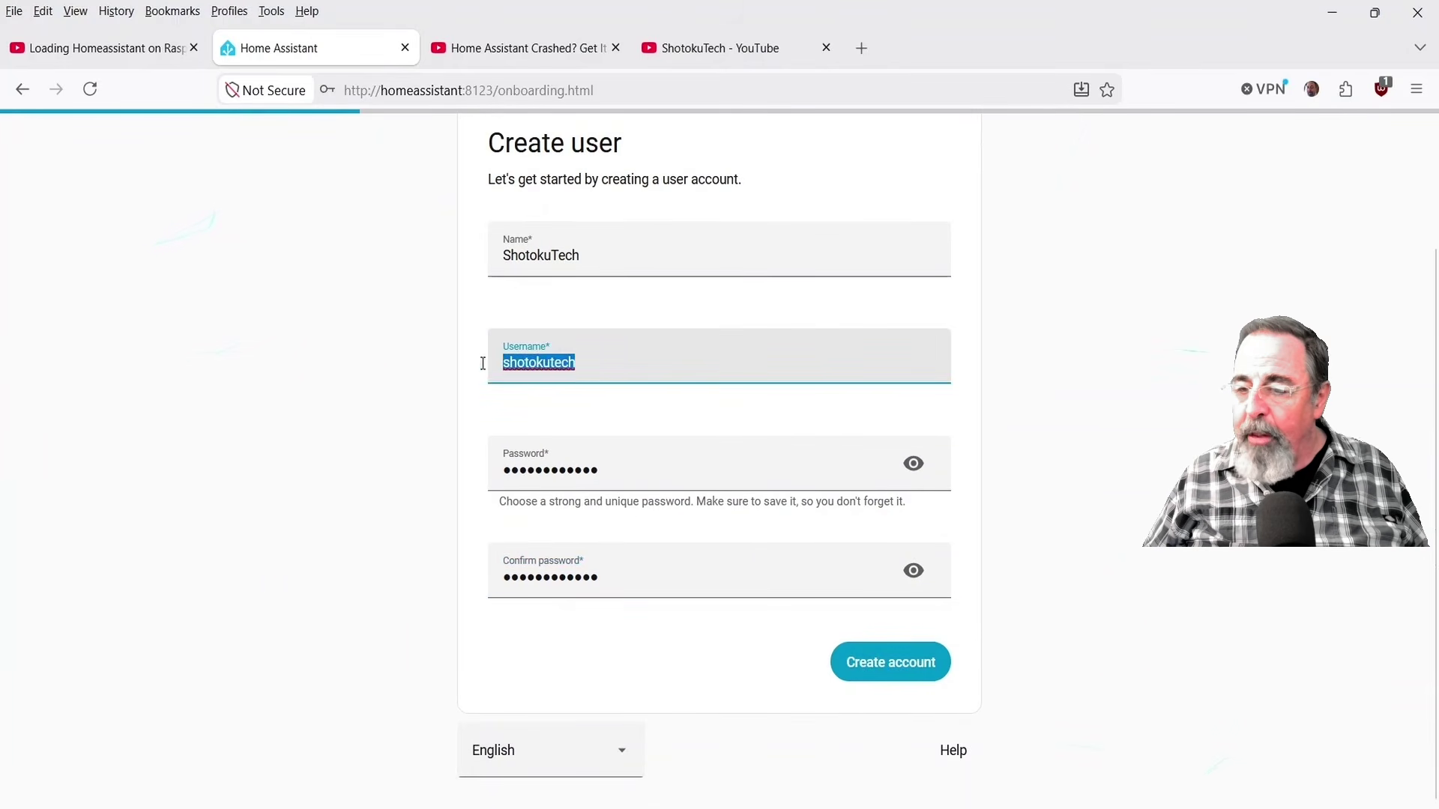
pyautogui.doubleClick(566, 260)
pyautogui.hotkey('ctrl', 'v')
pyautogui.click(1024, 372)
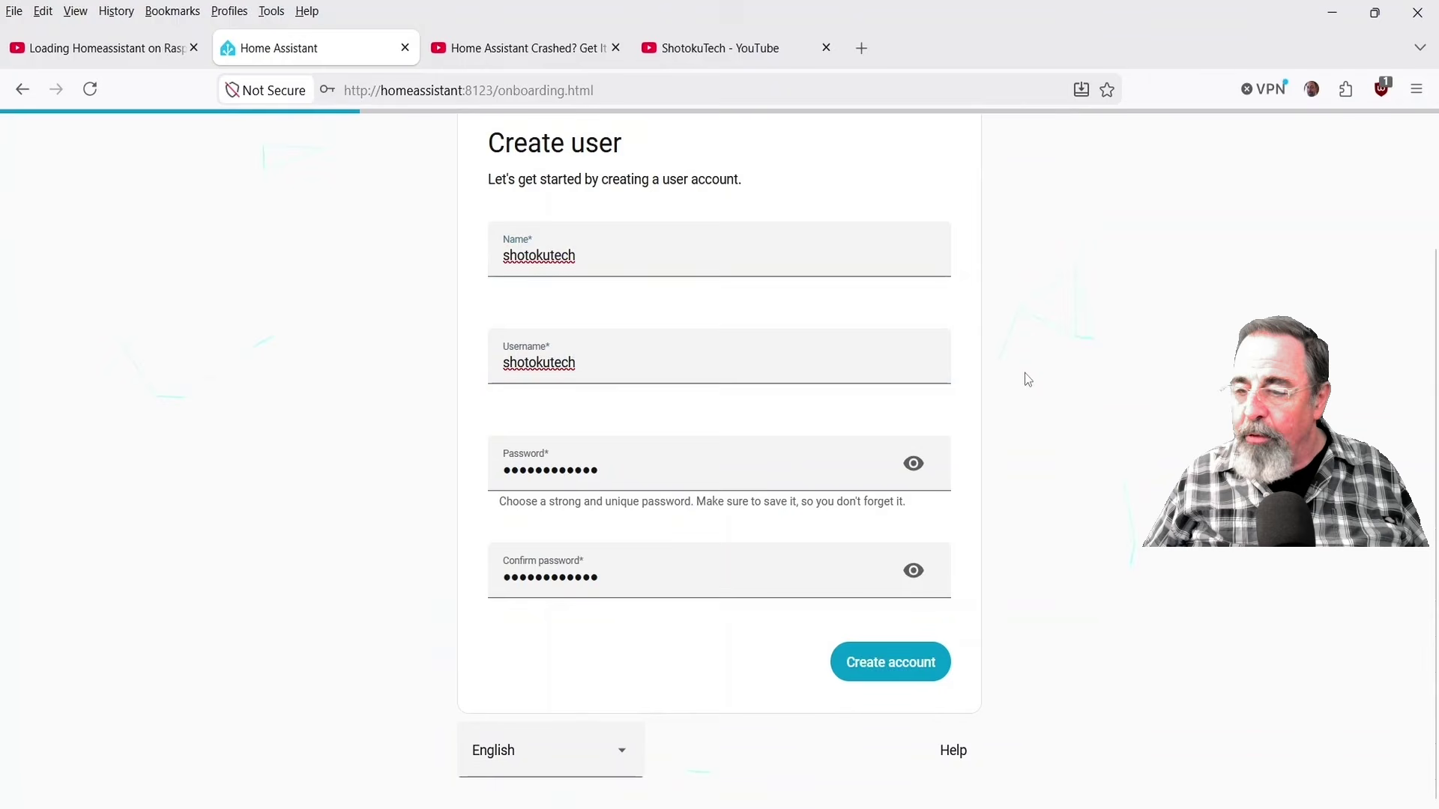
pyautogui.click(894, 659)
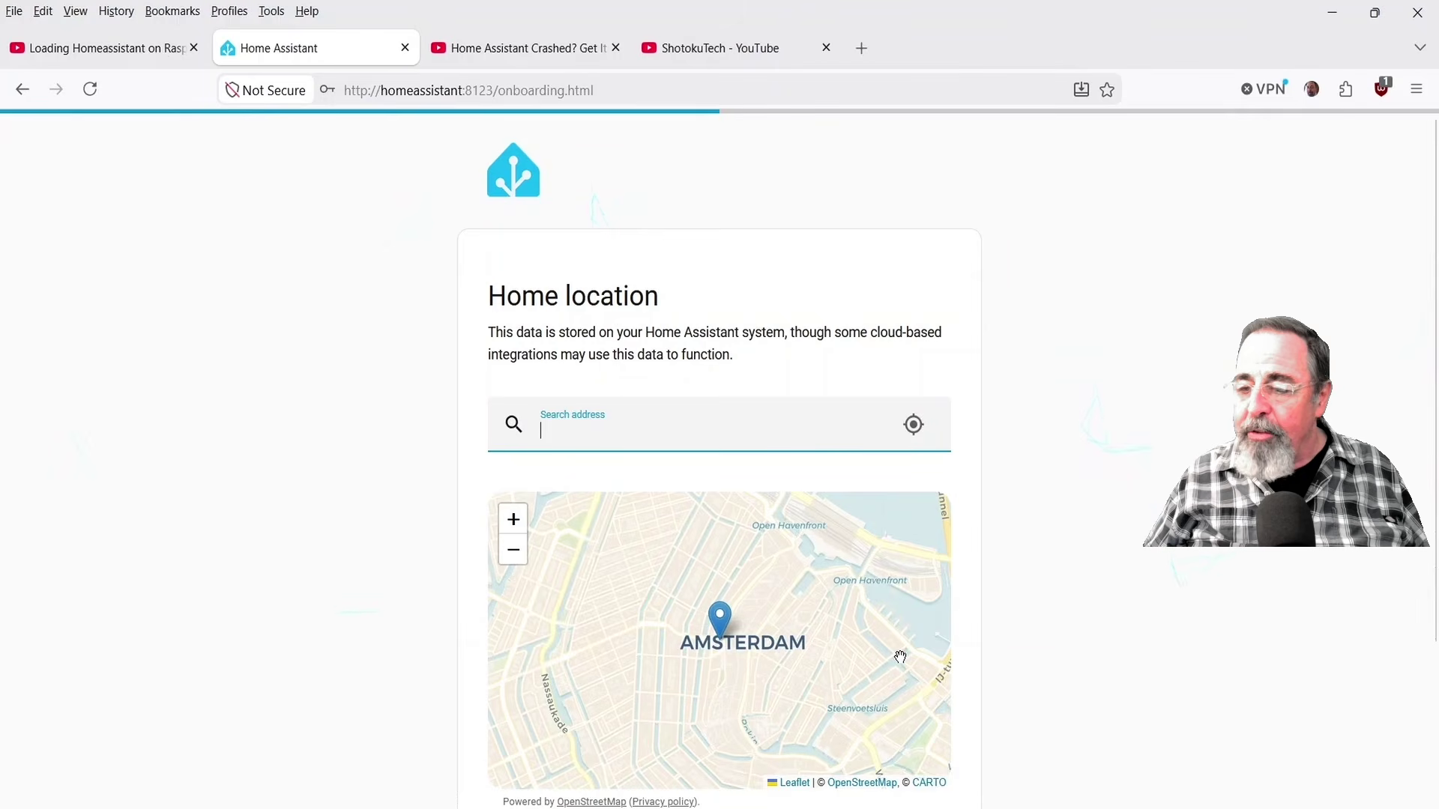
# - Search for the home's postal code, choose the matching United States location and accept it as the home location
pyautogui.write('85710')
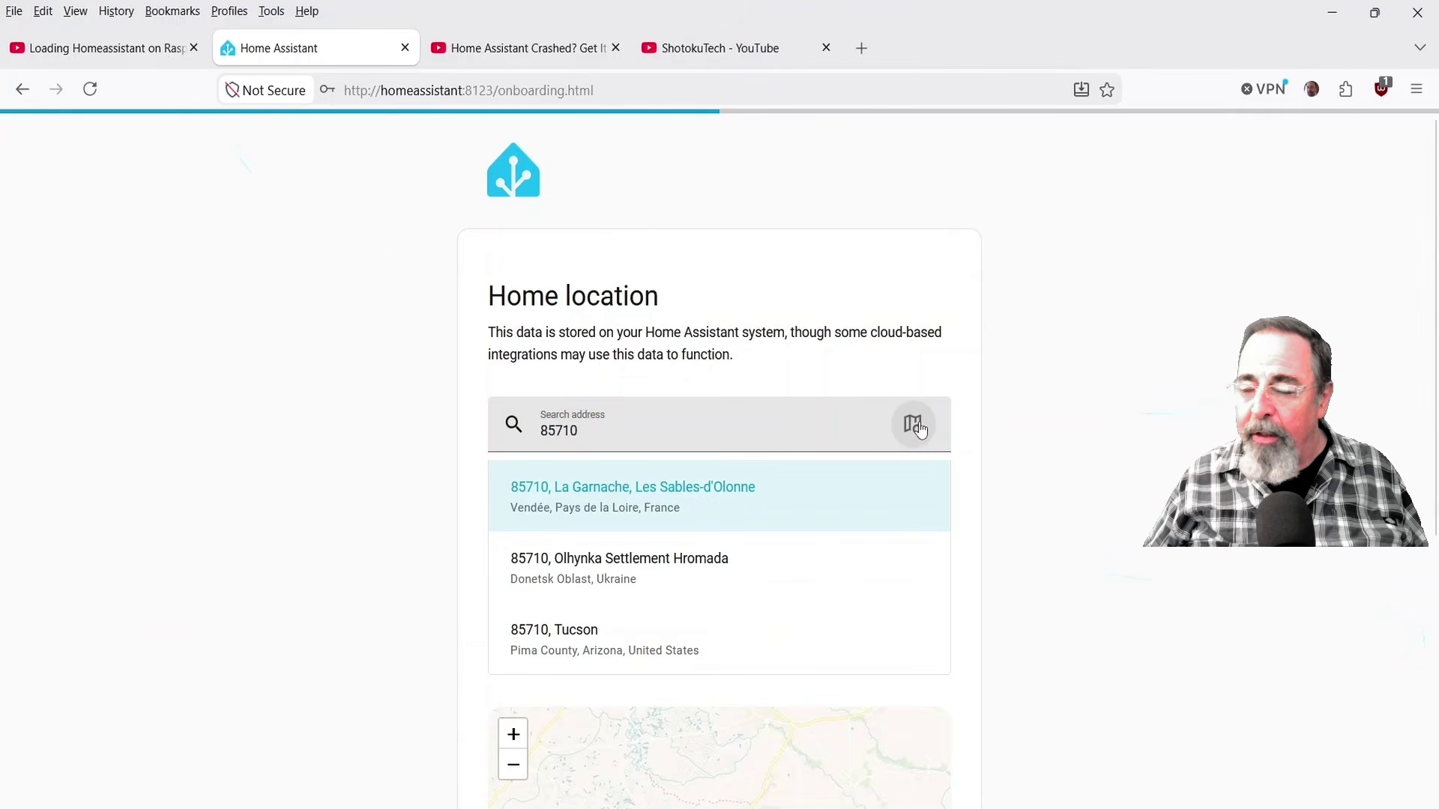
pyautogui.click(605, 636)
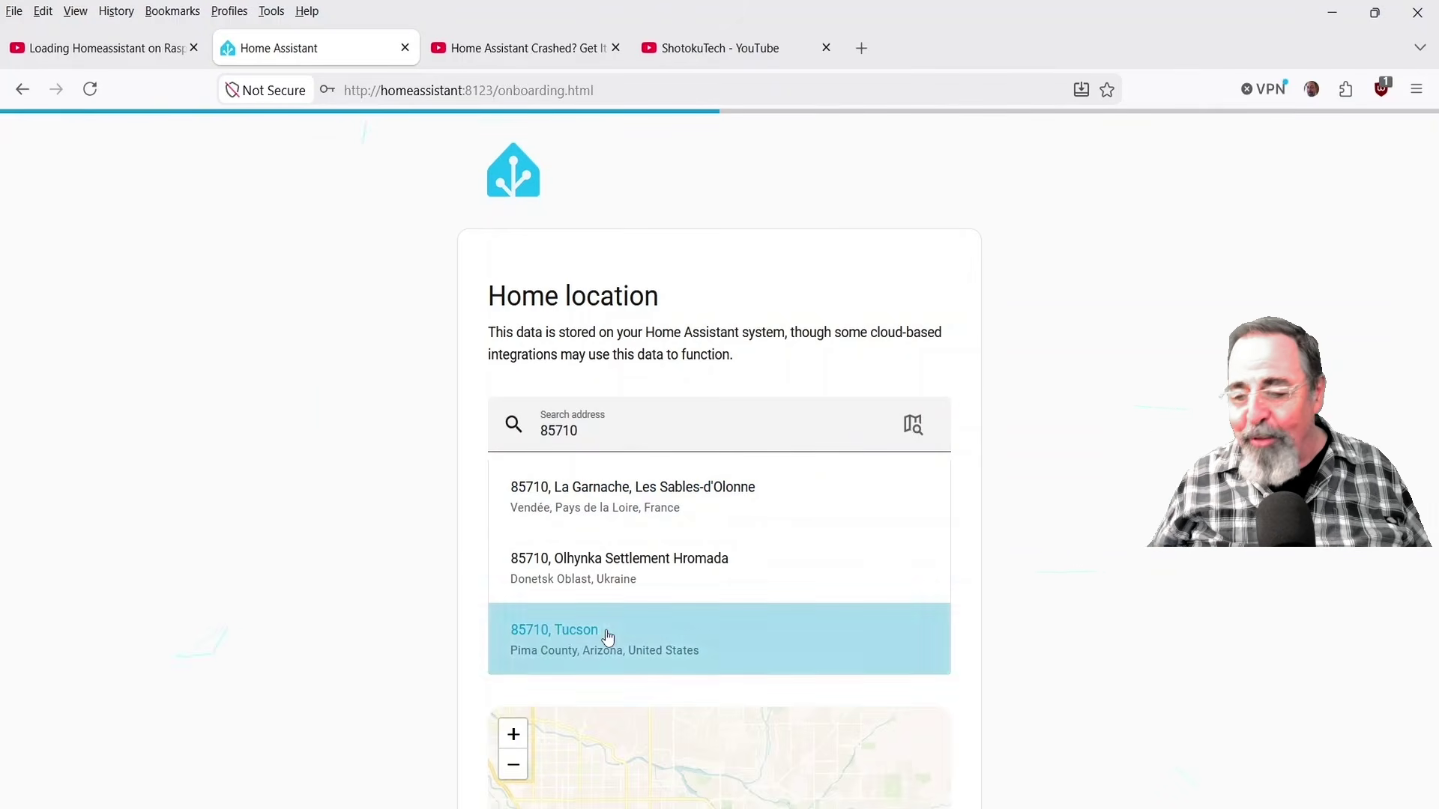
pyautogui.scroll(-3, 407, 559)
pyautogui.scroll(-2, 406, 559)
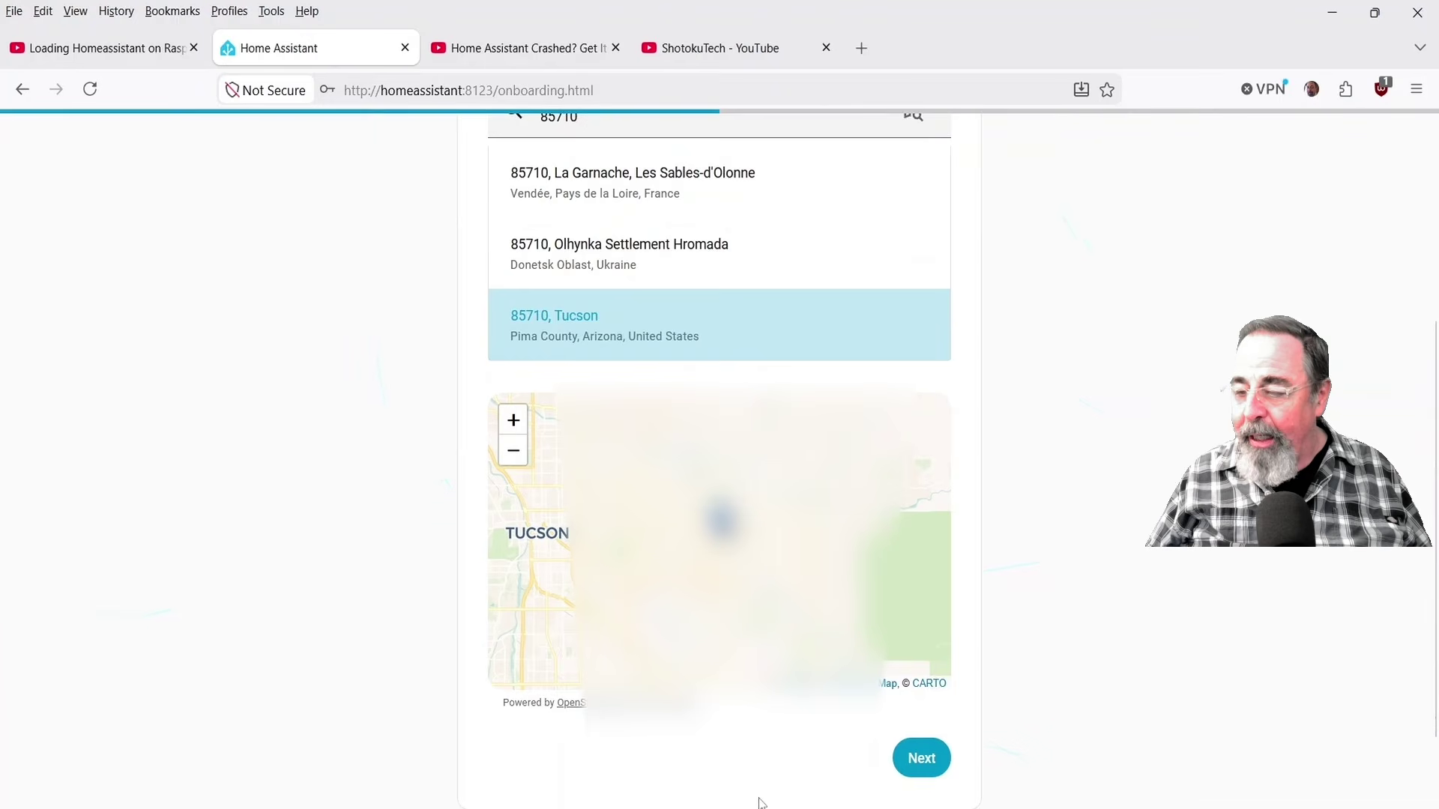
pyautogui.click(919, 763)
# - Continue without enabling any analytics sharing, then finish onboarding without configuring the compatible devices
pyautogui.moveTo(560, 332)
pyautogui.mouseDown()
pyautogui.moveTo(716, 332)
pyautogui.moveTo(564, 338)
pyautogui.mouseUp()
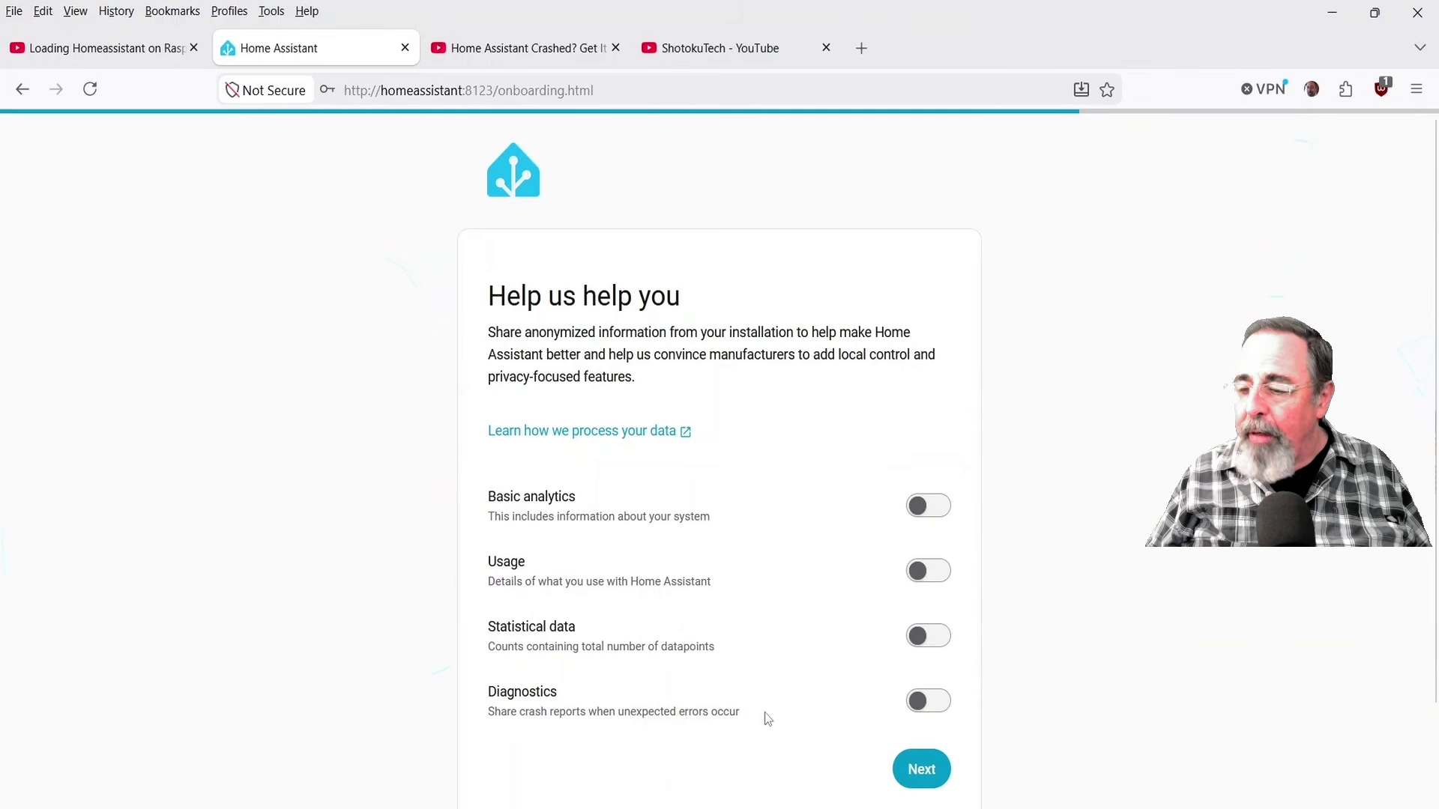
pyautogui.scroll(-2, 767, 719)
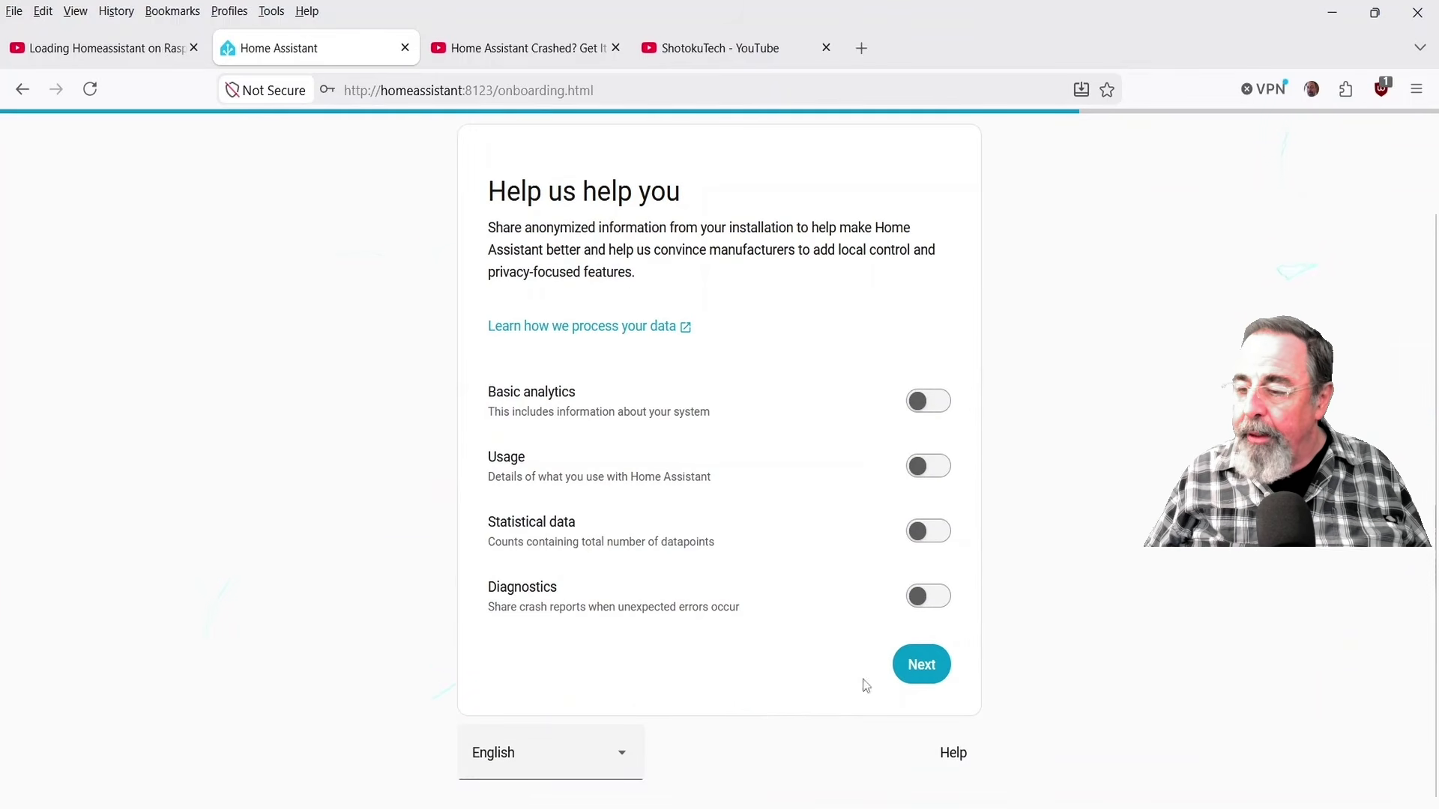
pyautogui.click(928, 672)
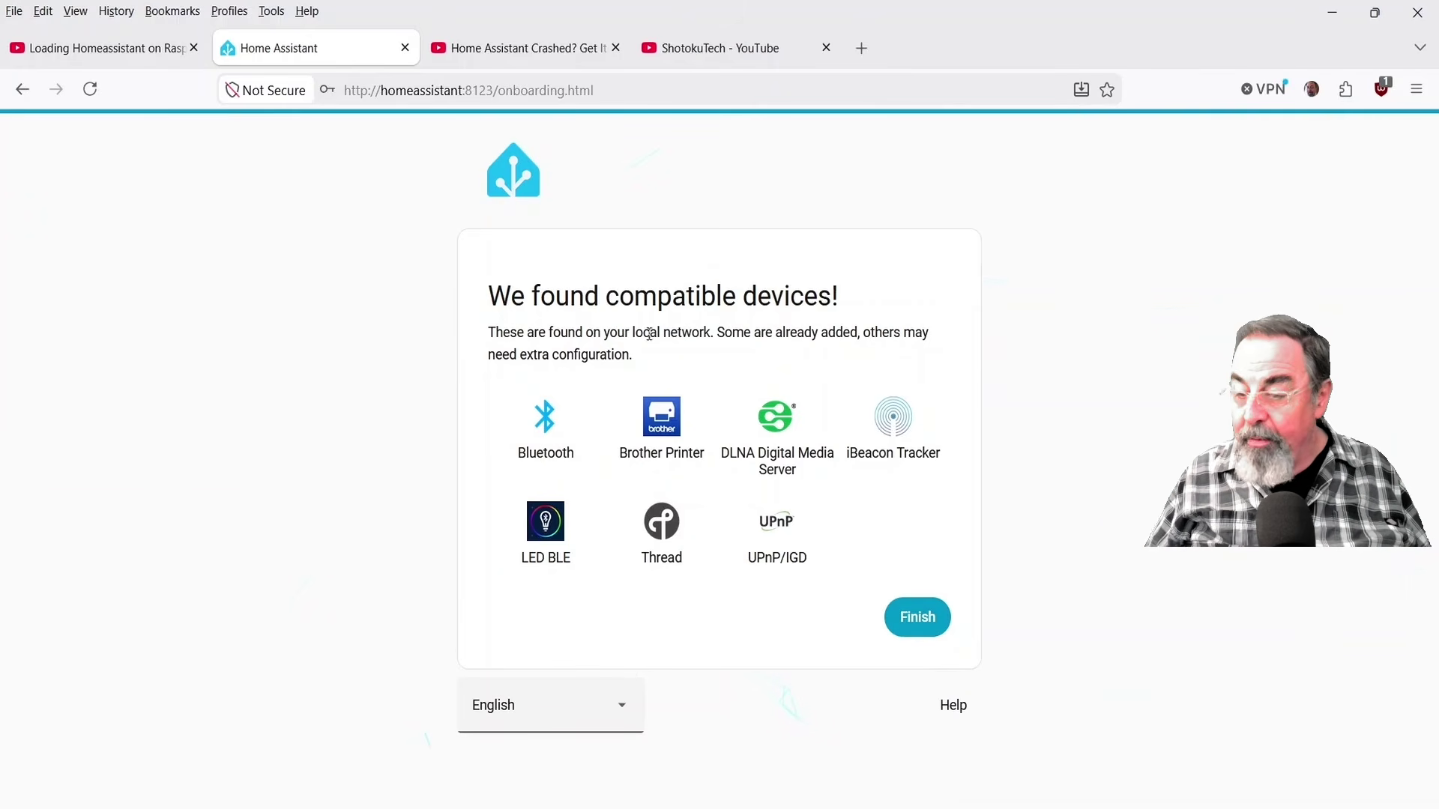
pyautogui.moveTo(706, 330); pyautogui.dragTo(779, 356)
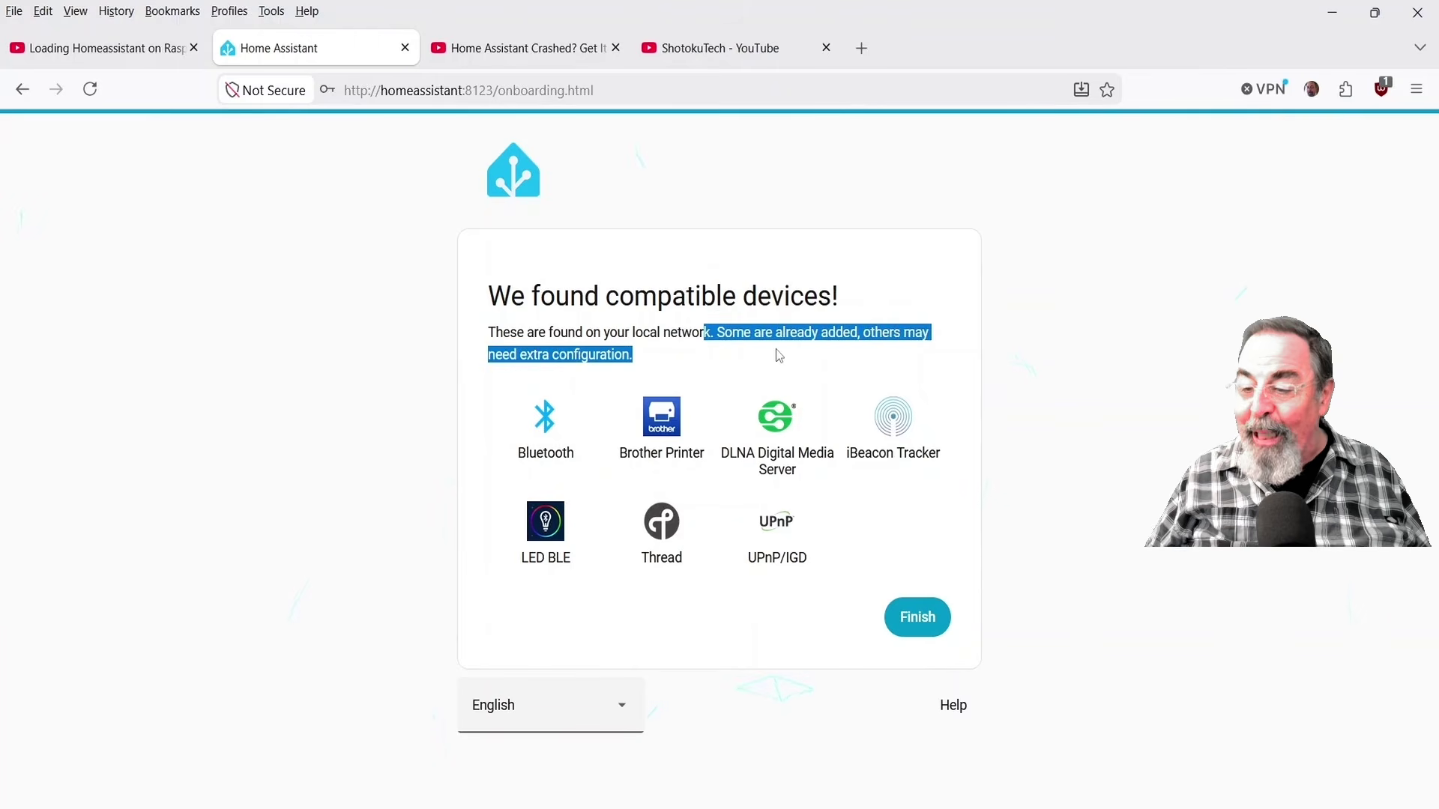
pyautogui.click(790, 368)
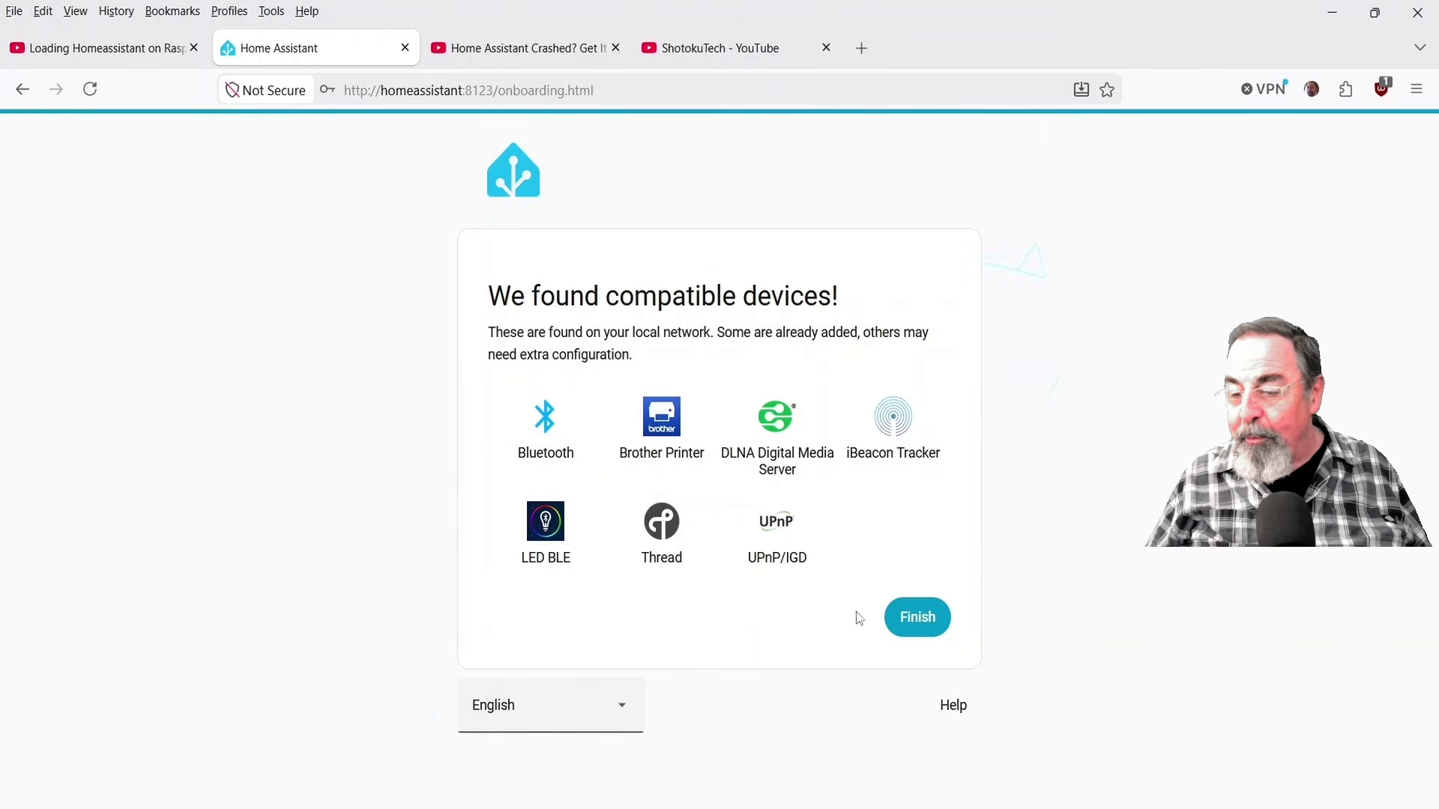
pyautogui.click(919, 628)
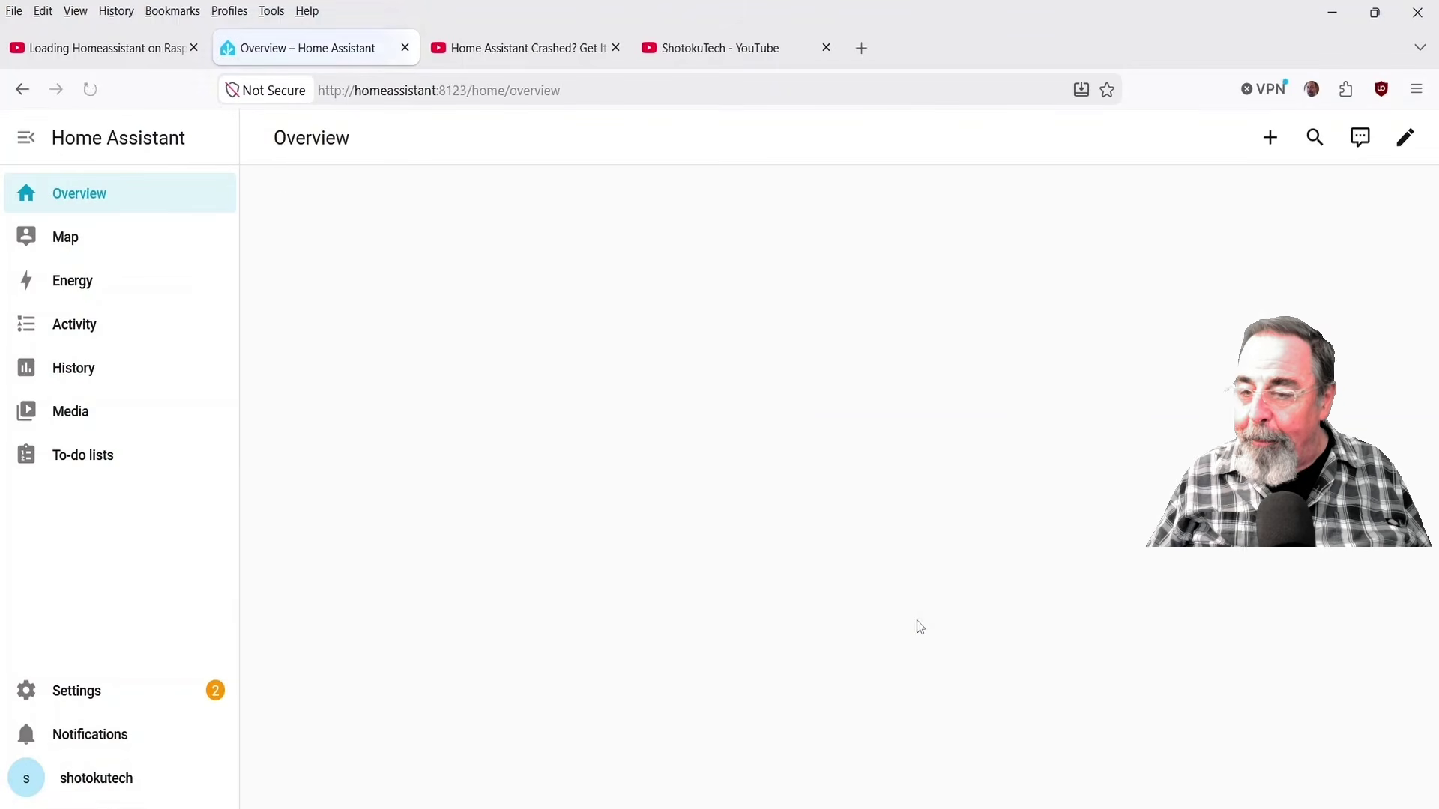
# - Read the details of the under-voltage repair in Settings and close them
pyautogui.click(113, 693)
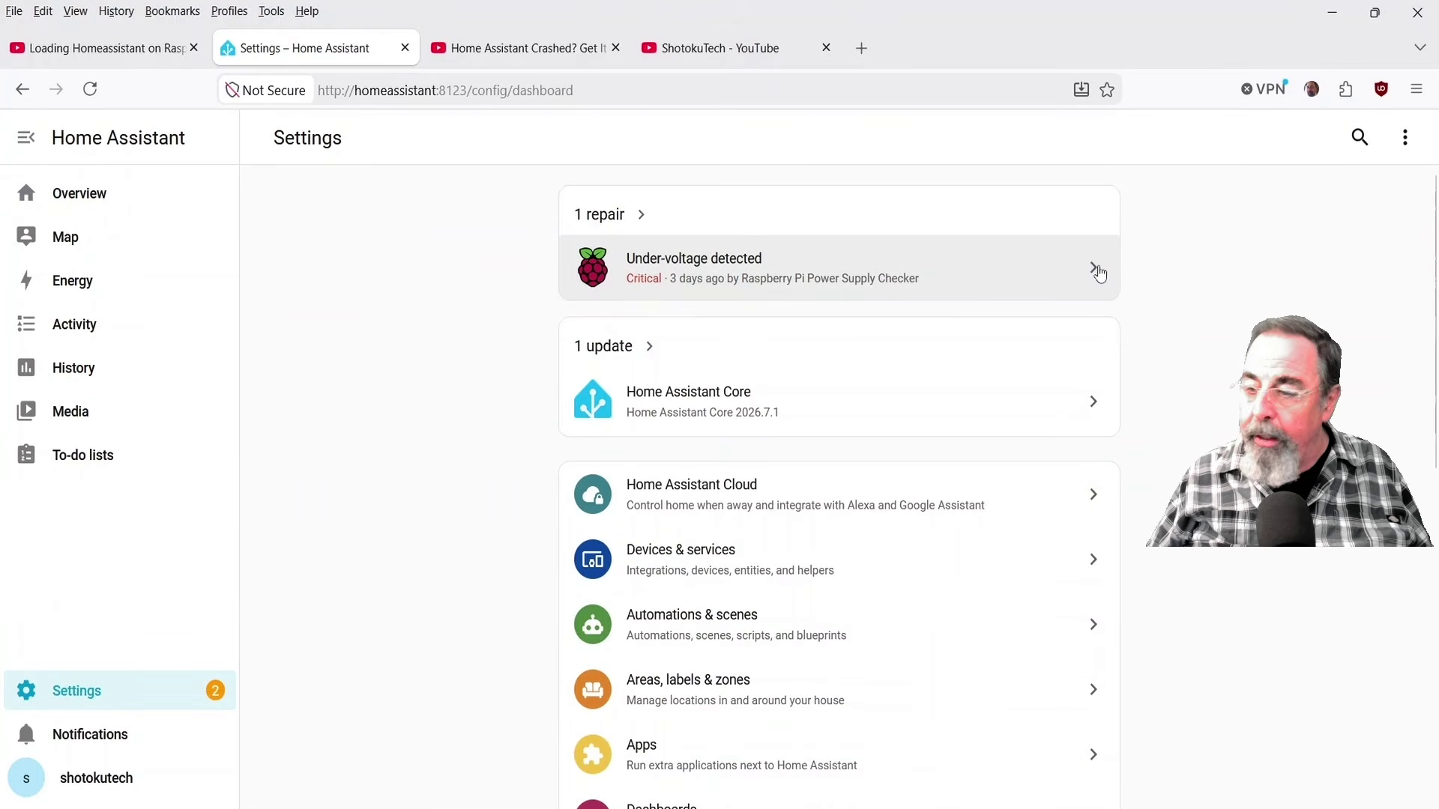
pyautogui.click(1098, 273)
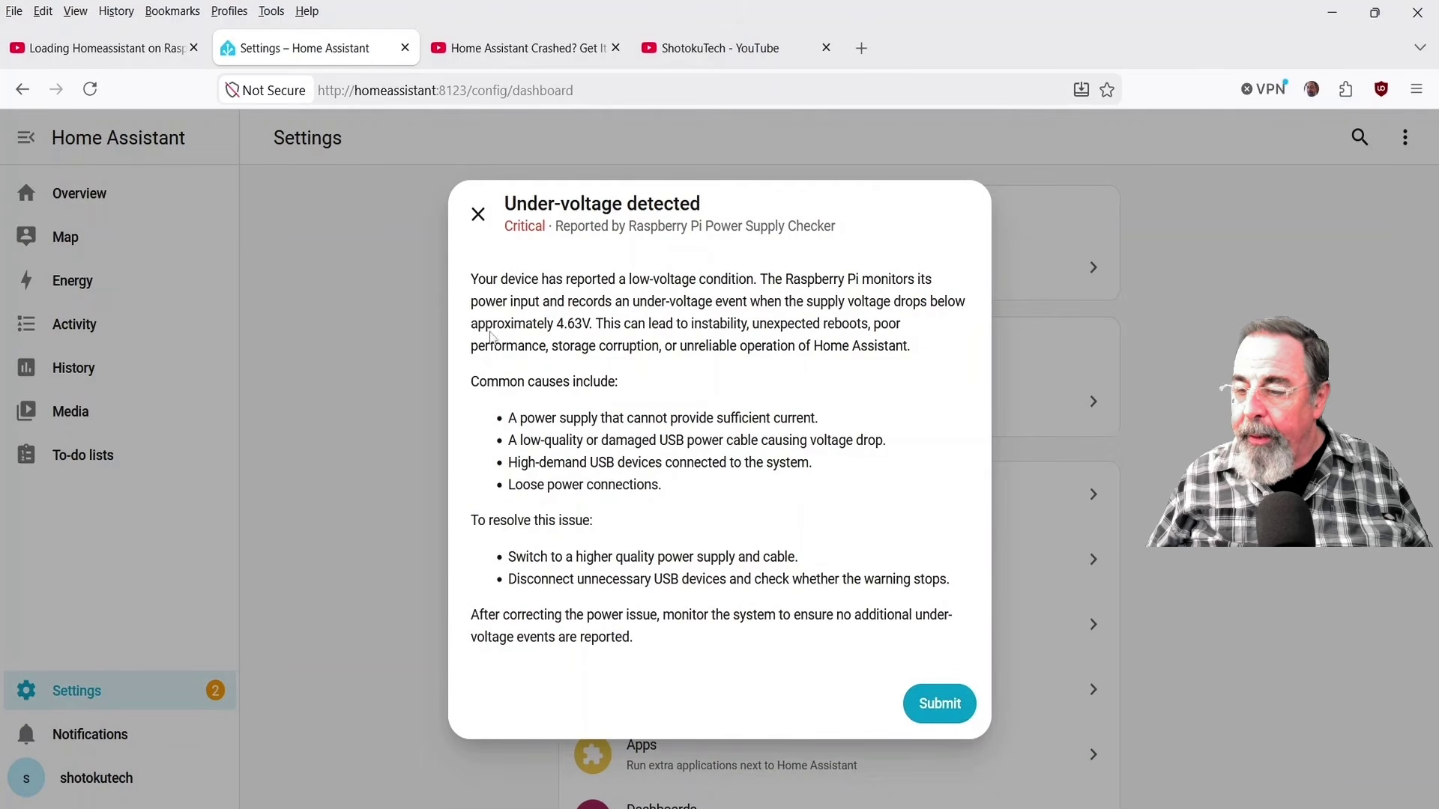
pyautogui.click(478, 215)
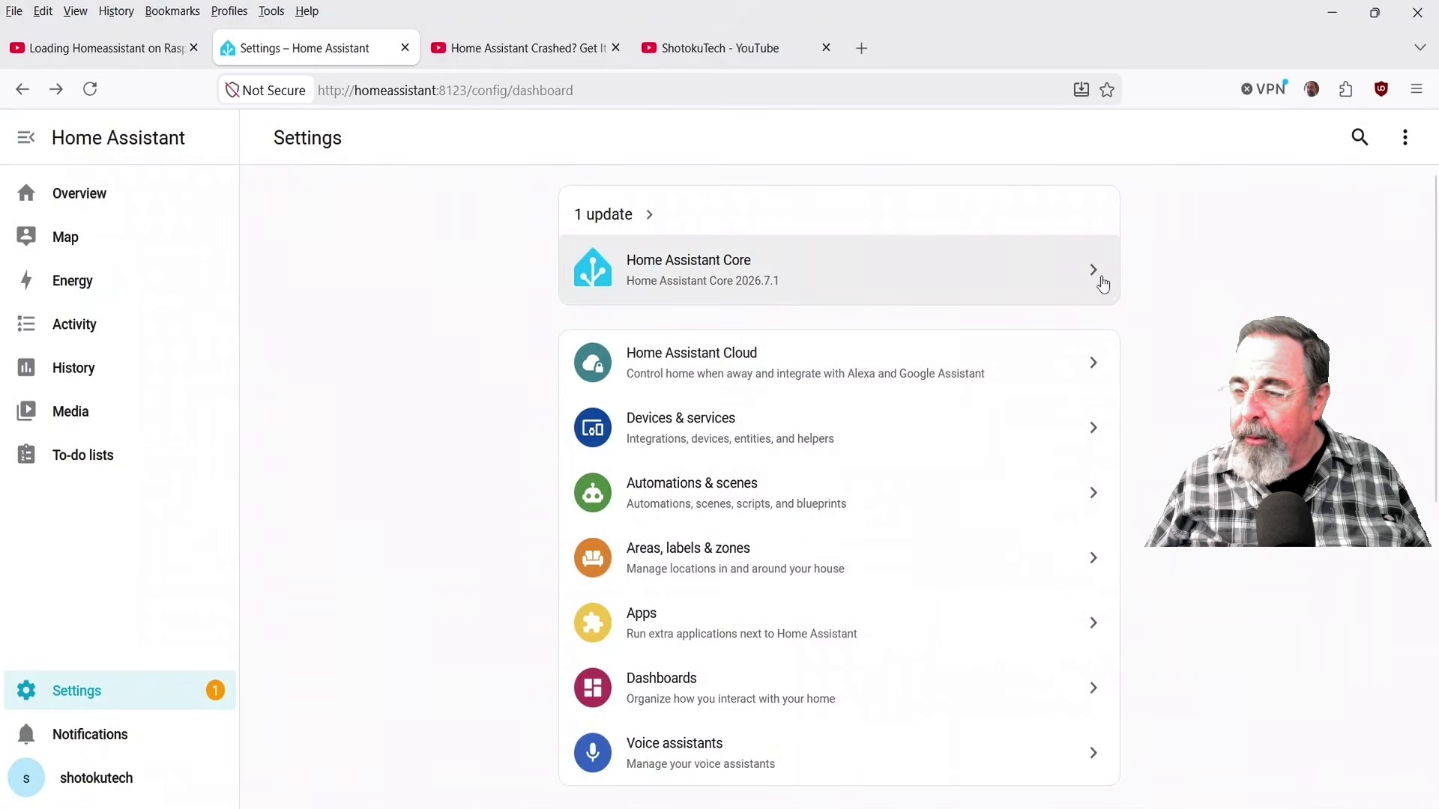
# - Update Home Assistant Core to 2026.7.1 without creating a manual backup
pyautogui.click(1096, 280)
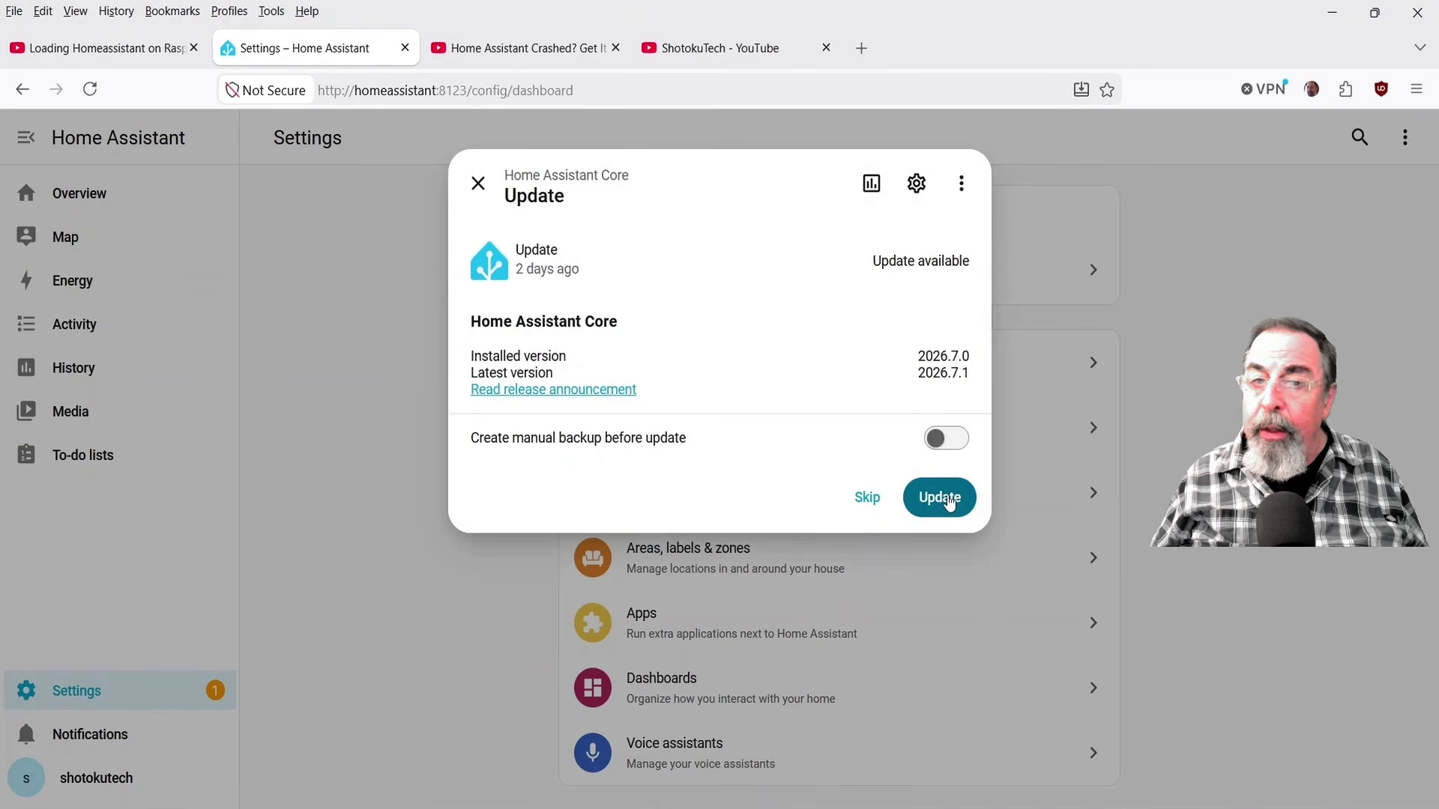
pyautogui.click(947, 500)
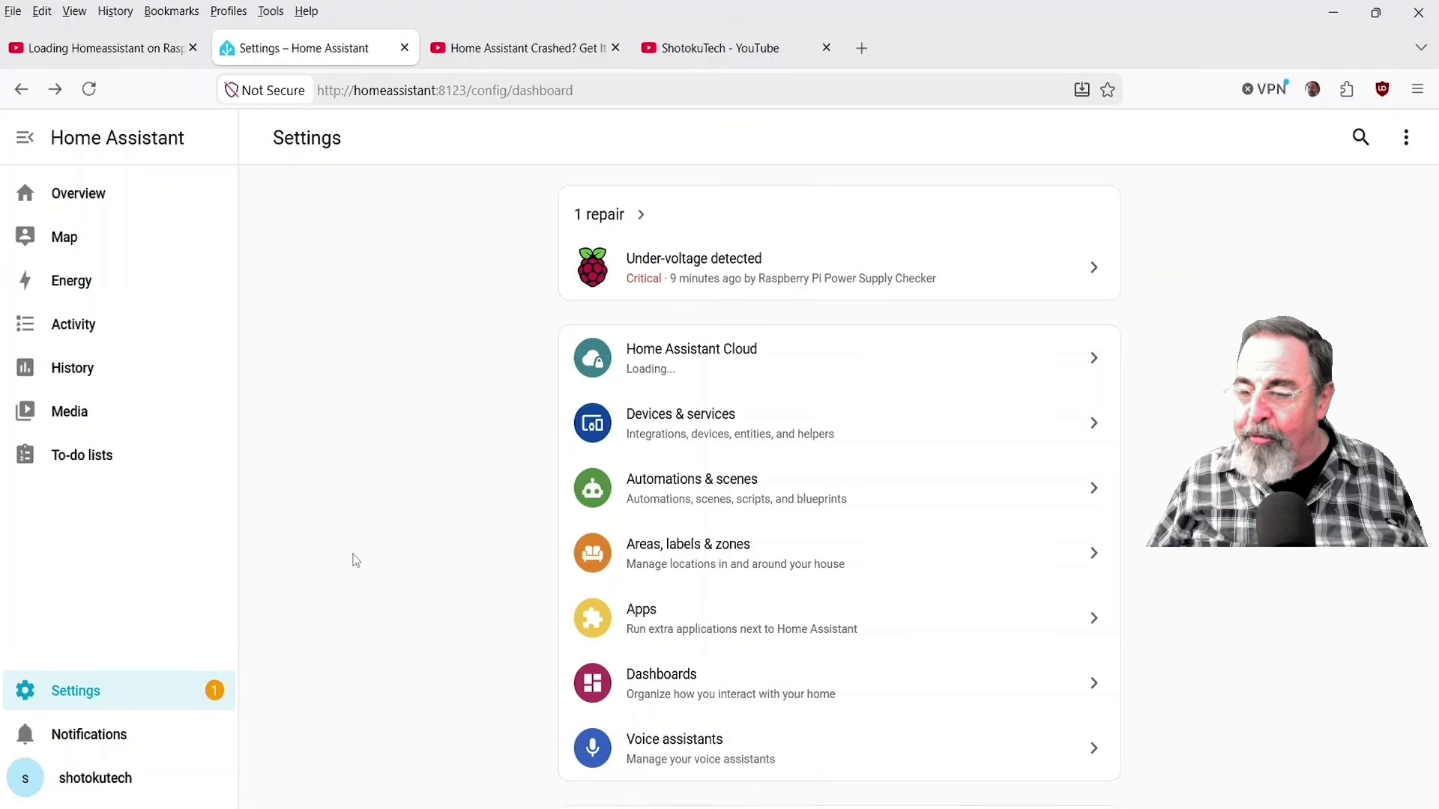
# - Submit the under-voltage repair reported by the Raspberry Pi Power Supply Checker and finish it
pyautogui.click(1095, 267)
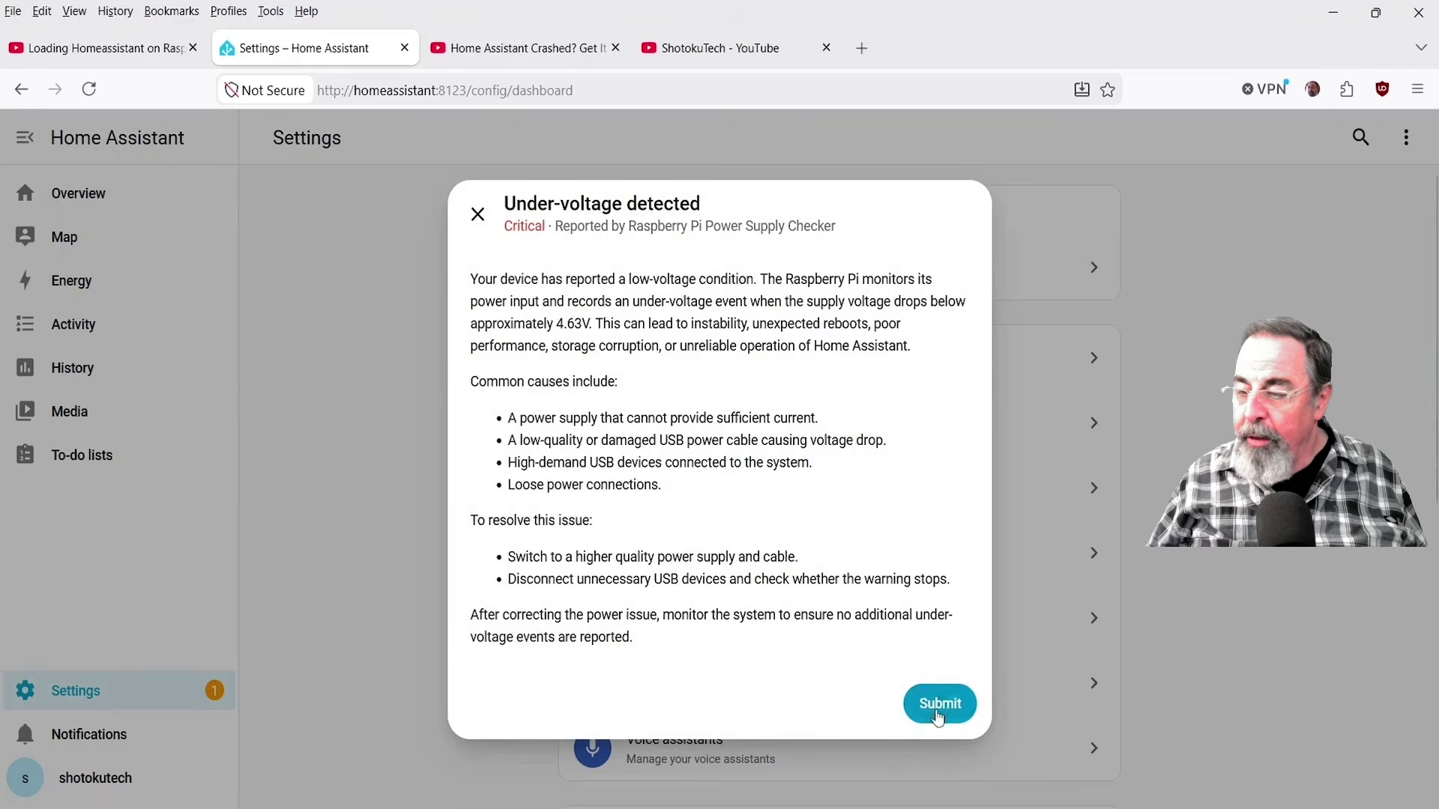
pyautogui.click(937, 708)
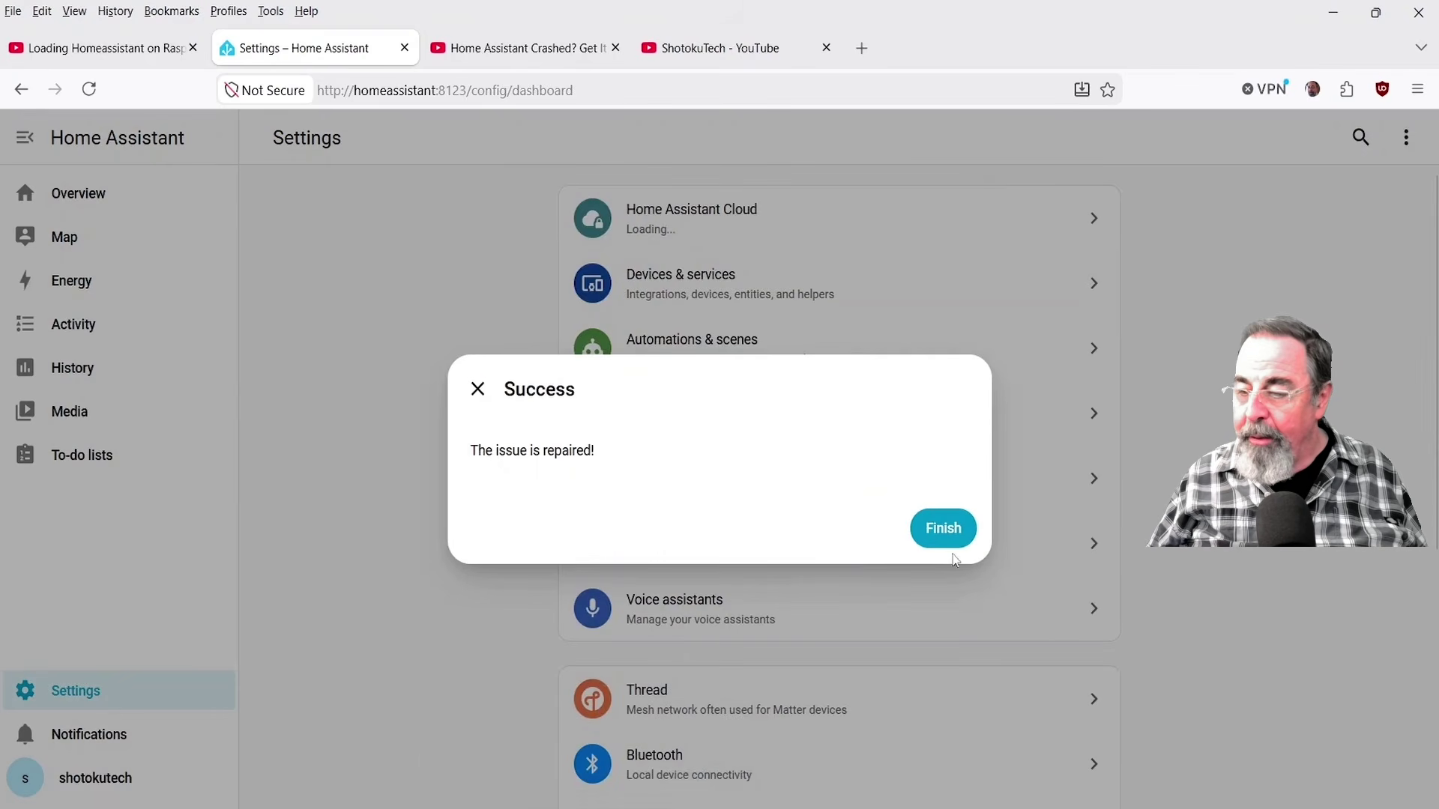
pyautogui.click(949, 536)
# - Look through the Living Room area and the Devices page from the Overview, returning to the Overview each time
pyautogui.click(65, 196)
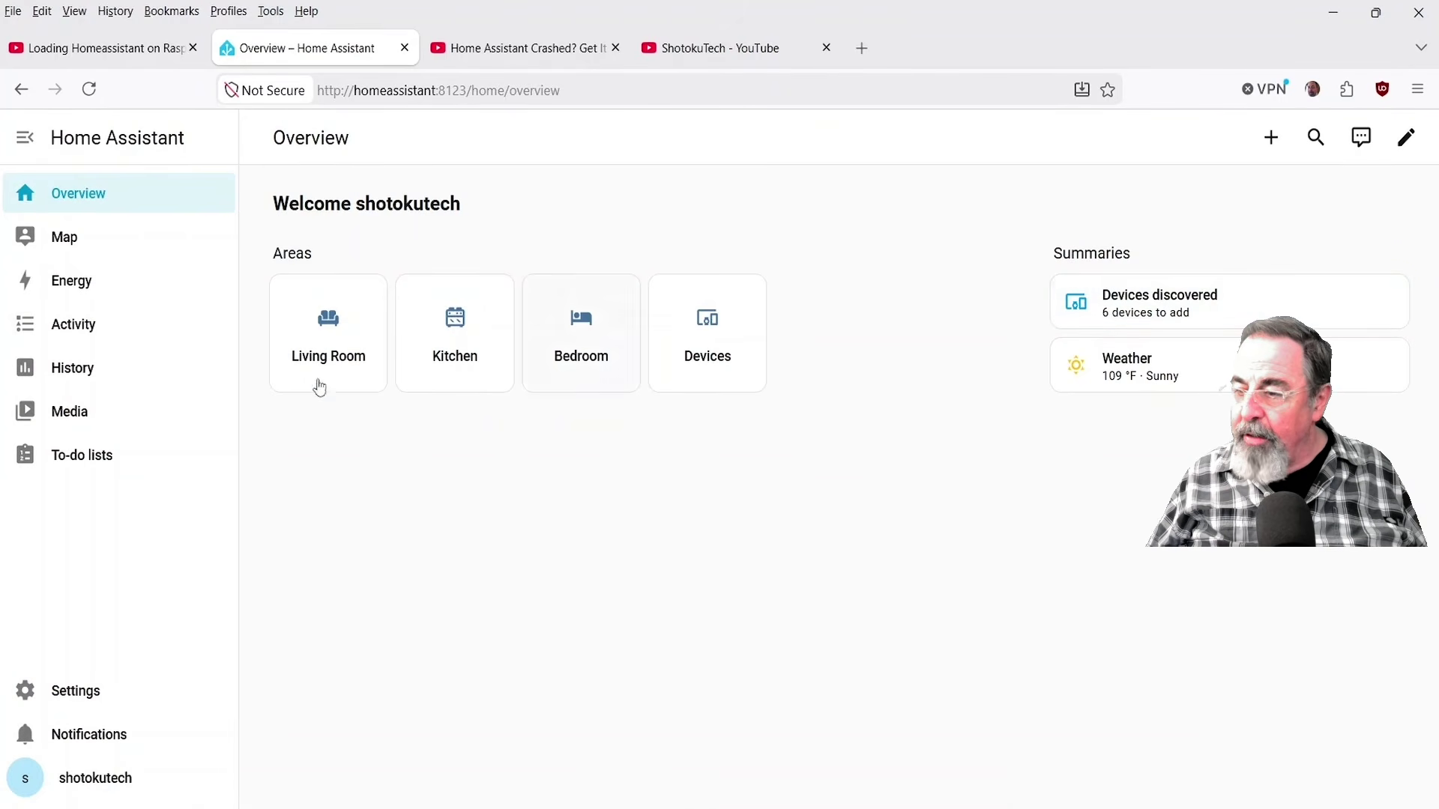
pyautogui.click(328, 362)
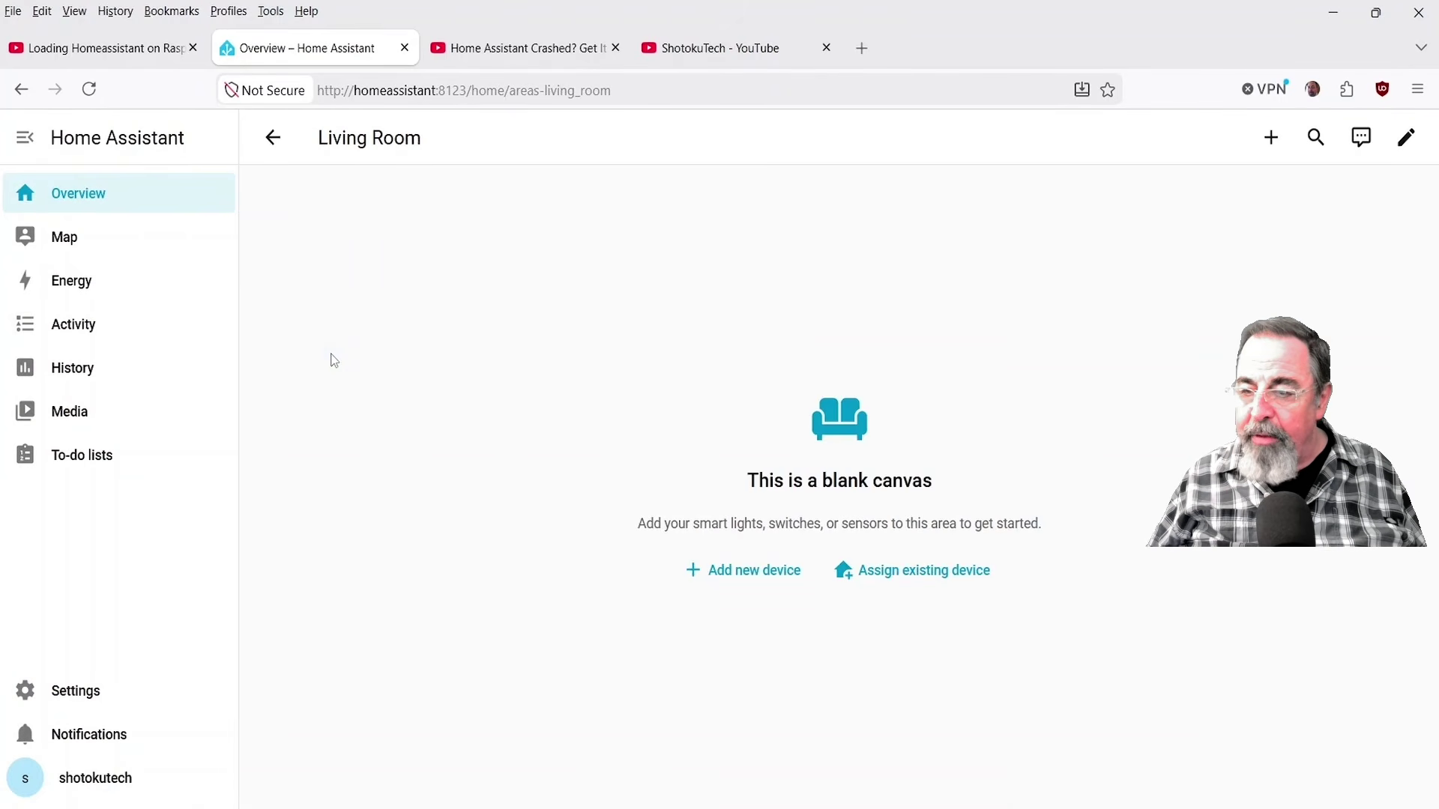
pyautogui.click(274, 143)
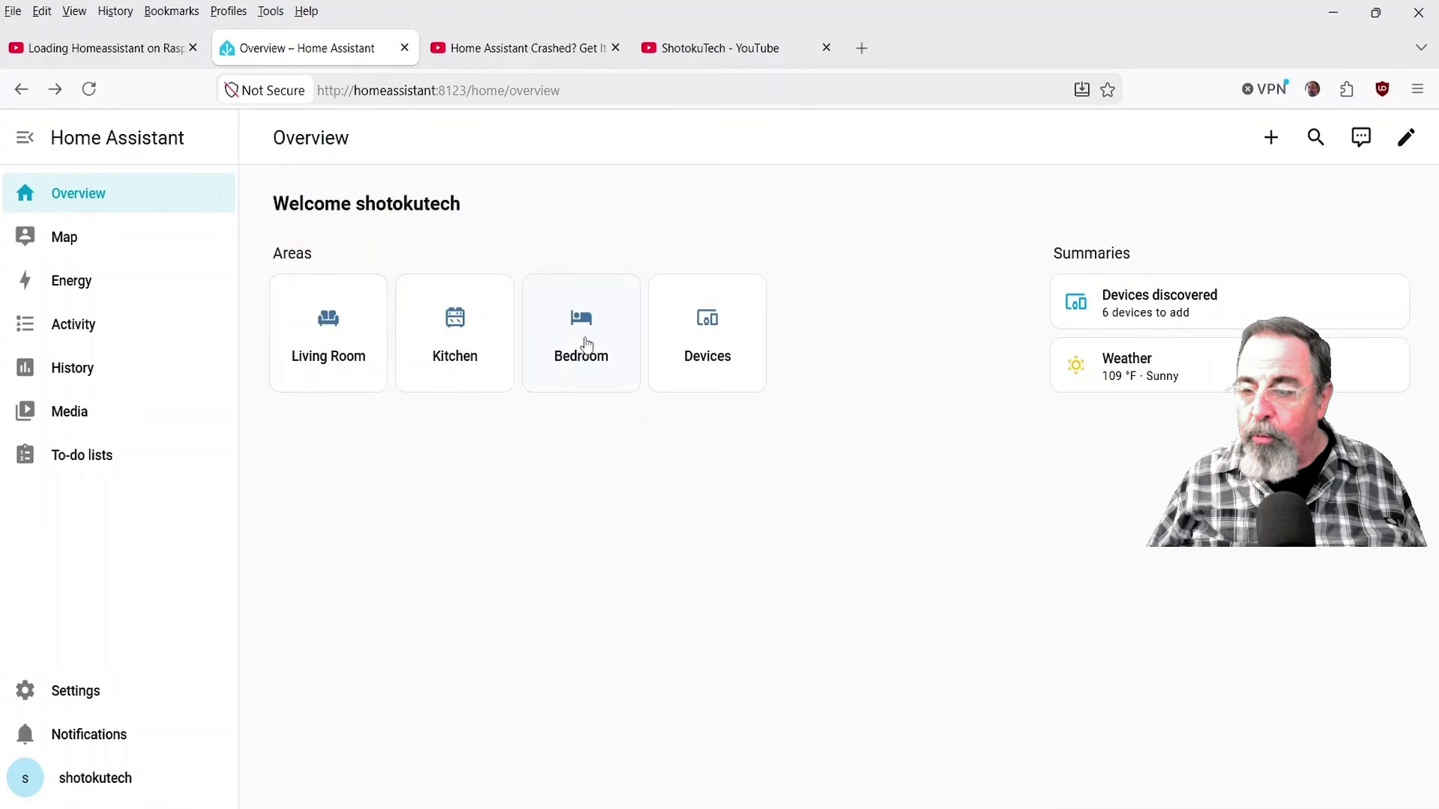
pyautogui.click(713, 372)
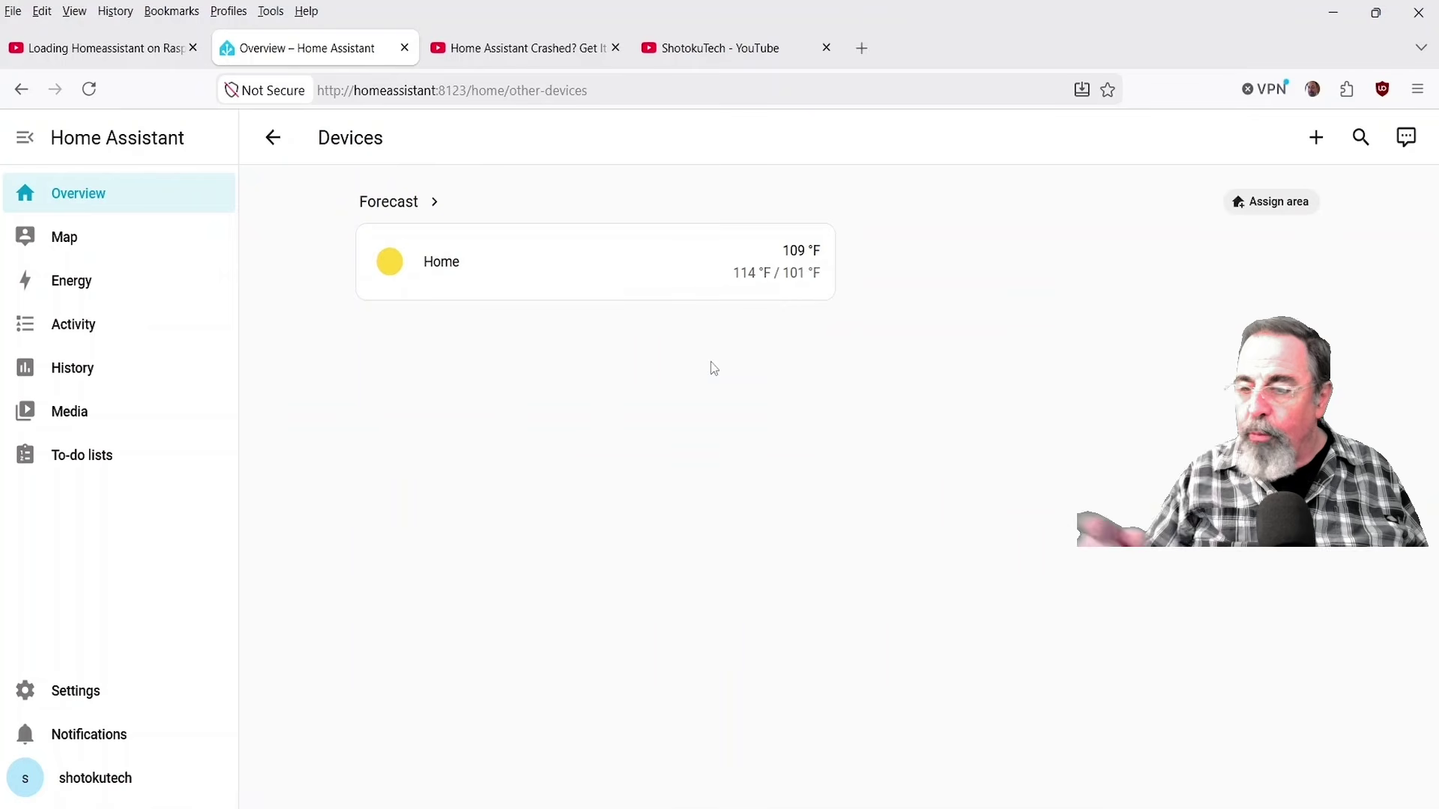
pyautogui.click(273, 148)
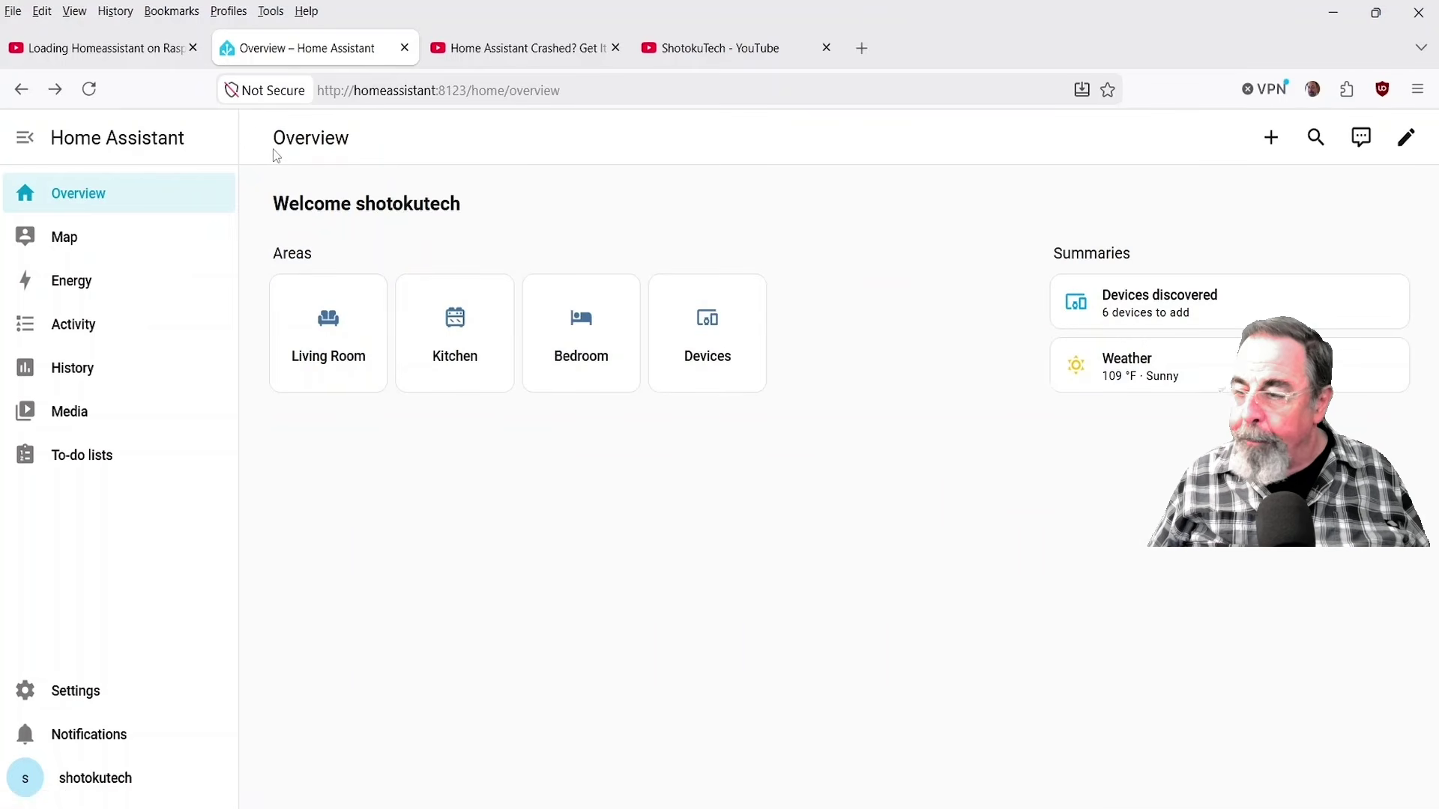
# - Open the management of discovered devices and ignore the Brother HL-L2390DW Internet Printing Protocol (IPP) integration
pyautogui.click(1112, 311)
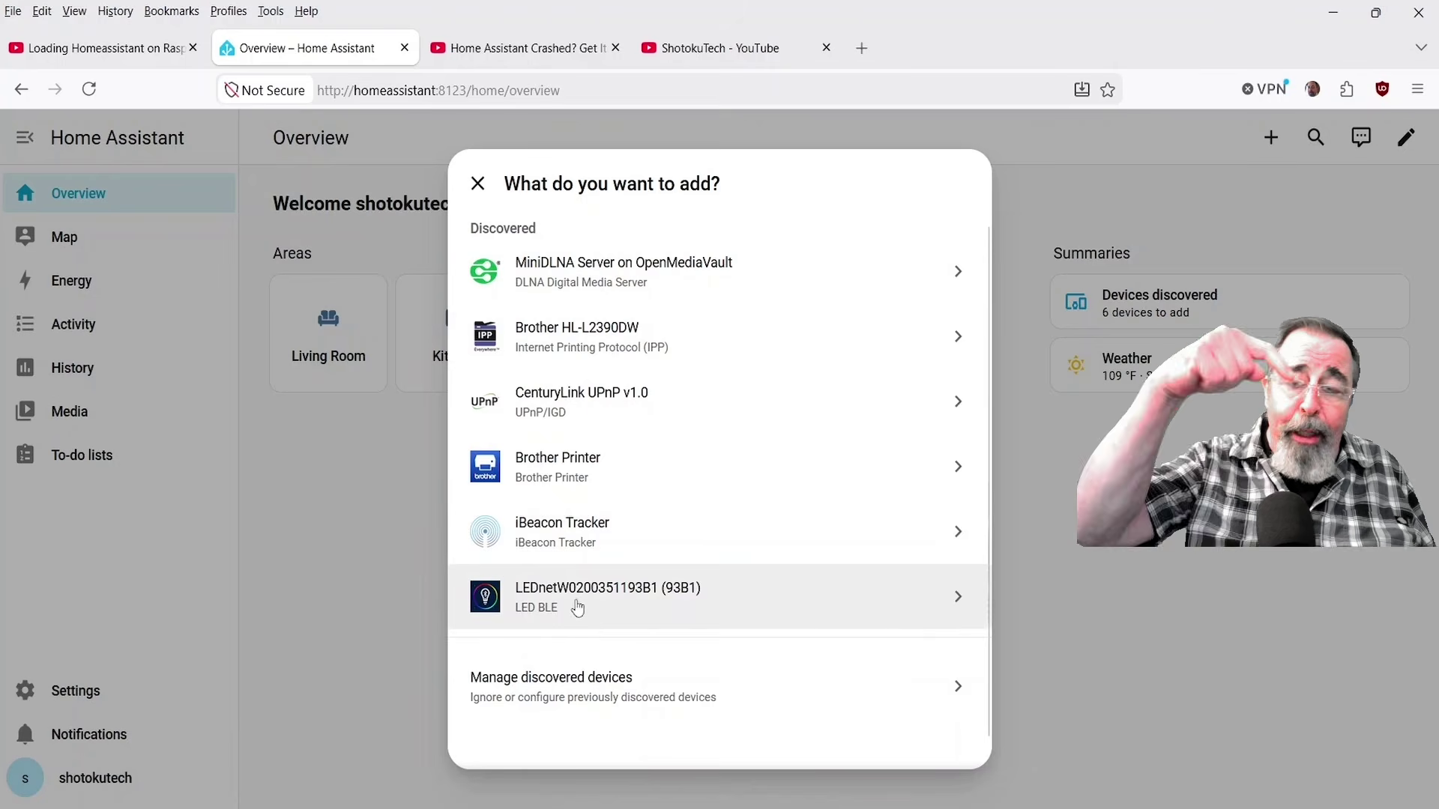
pyautogui.scroll(-1, 616, 613)
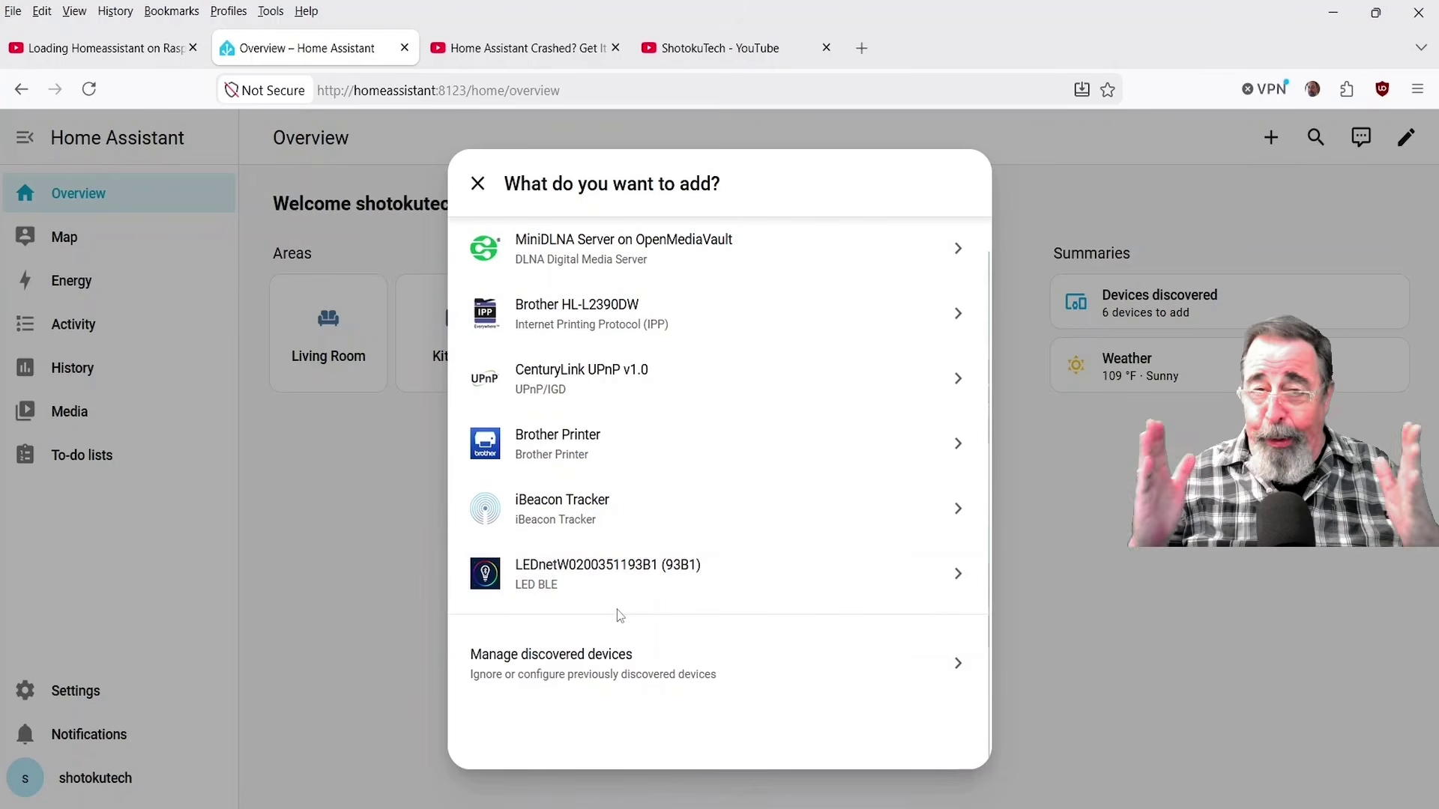
pyautogui.click(810, 659)
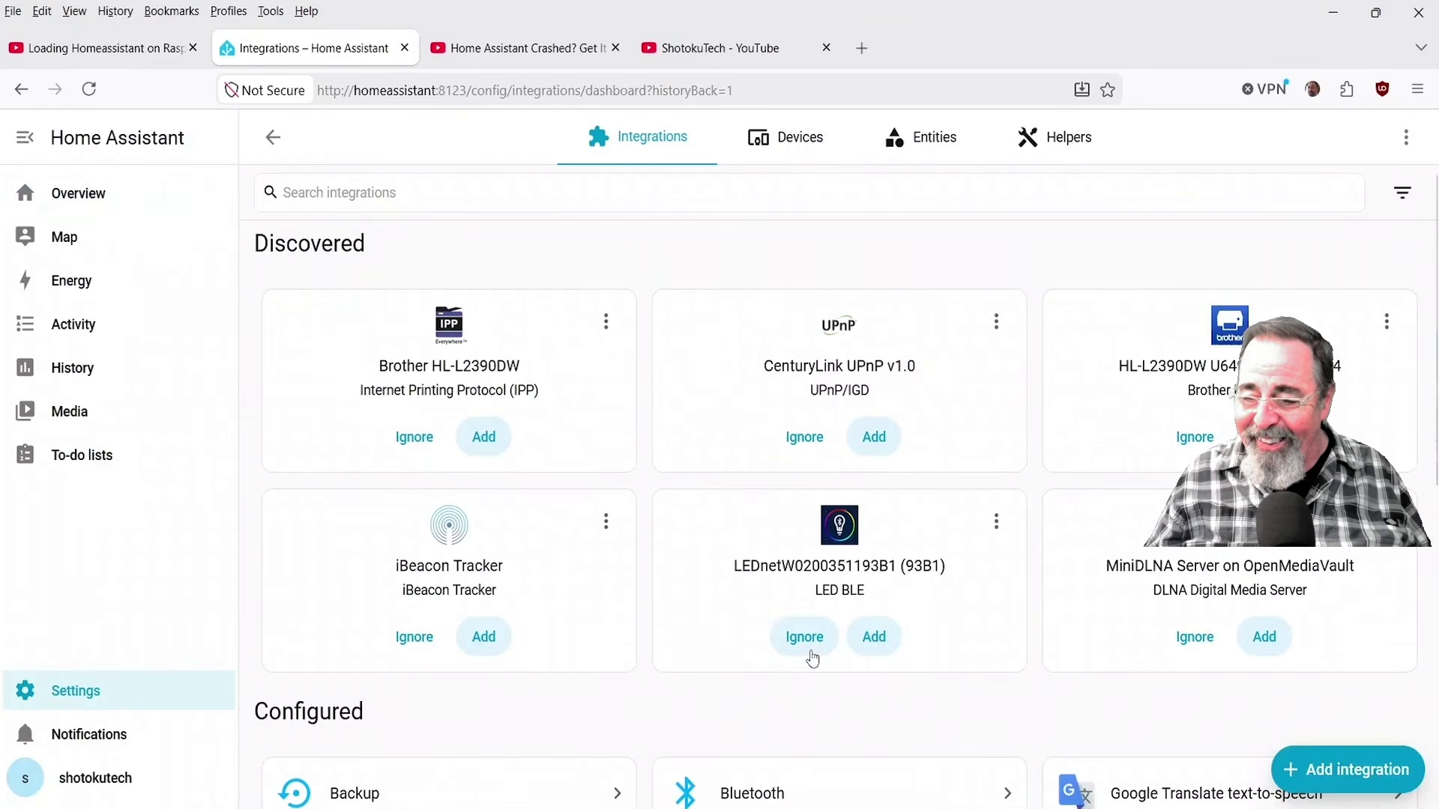
pyautogui.click(413, 438)
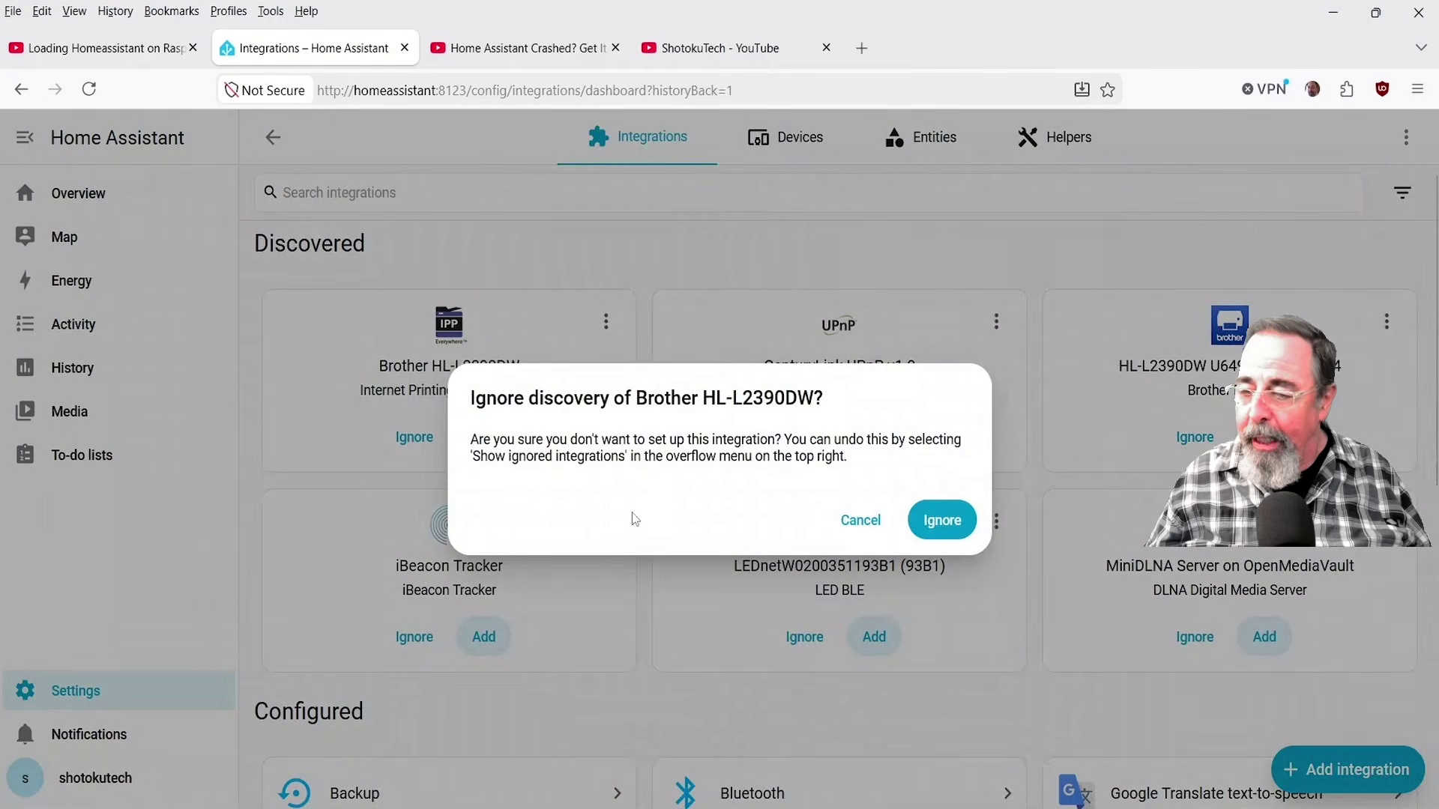
pyautogui.click(940, 523)
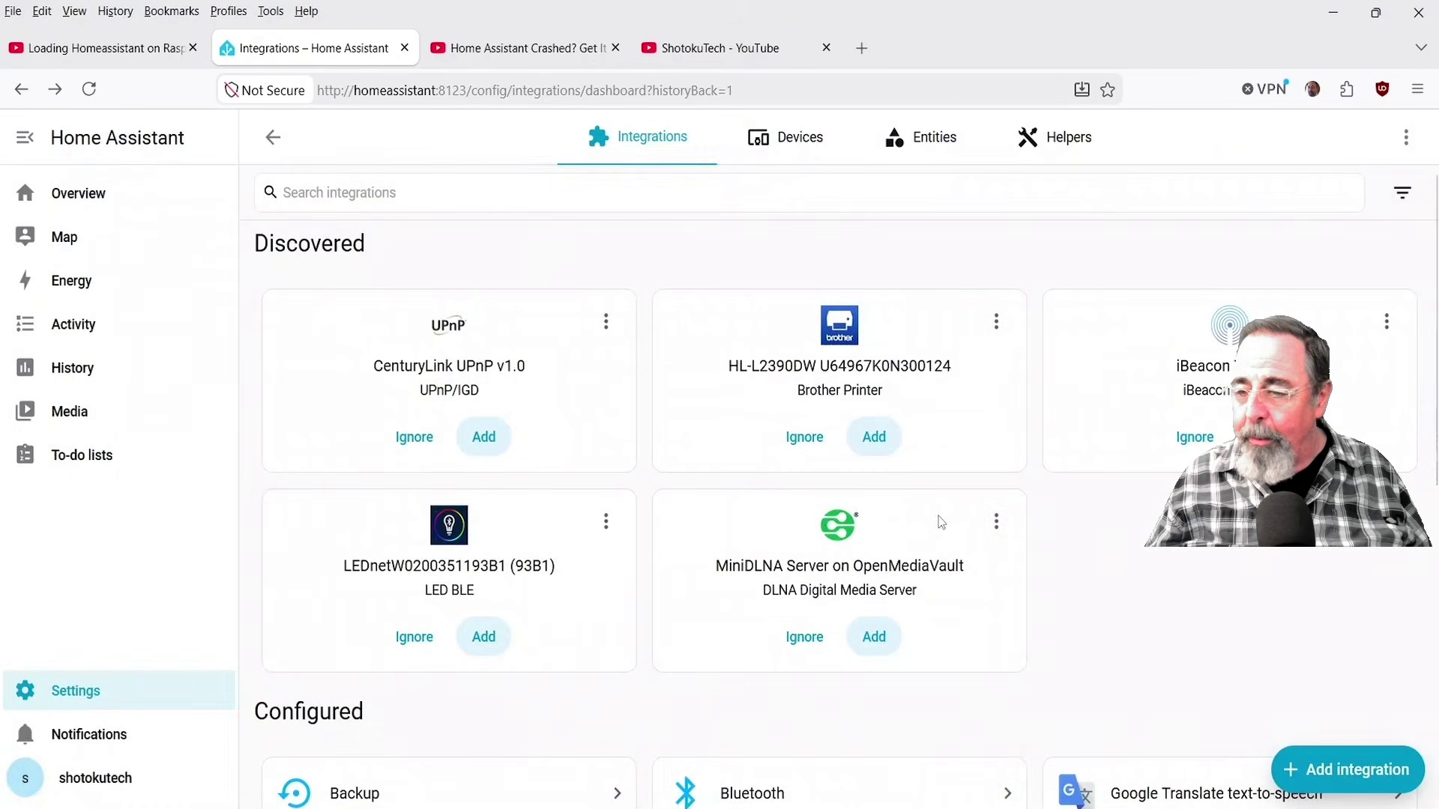
# - Ignore the discovered iBeacon Tracker and MiniDLNA Server on OpenMediaVault integrations
pyautogui.click(1195, 440)
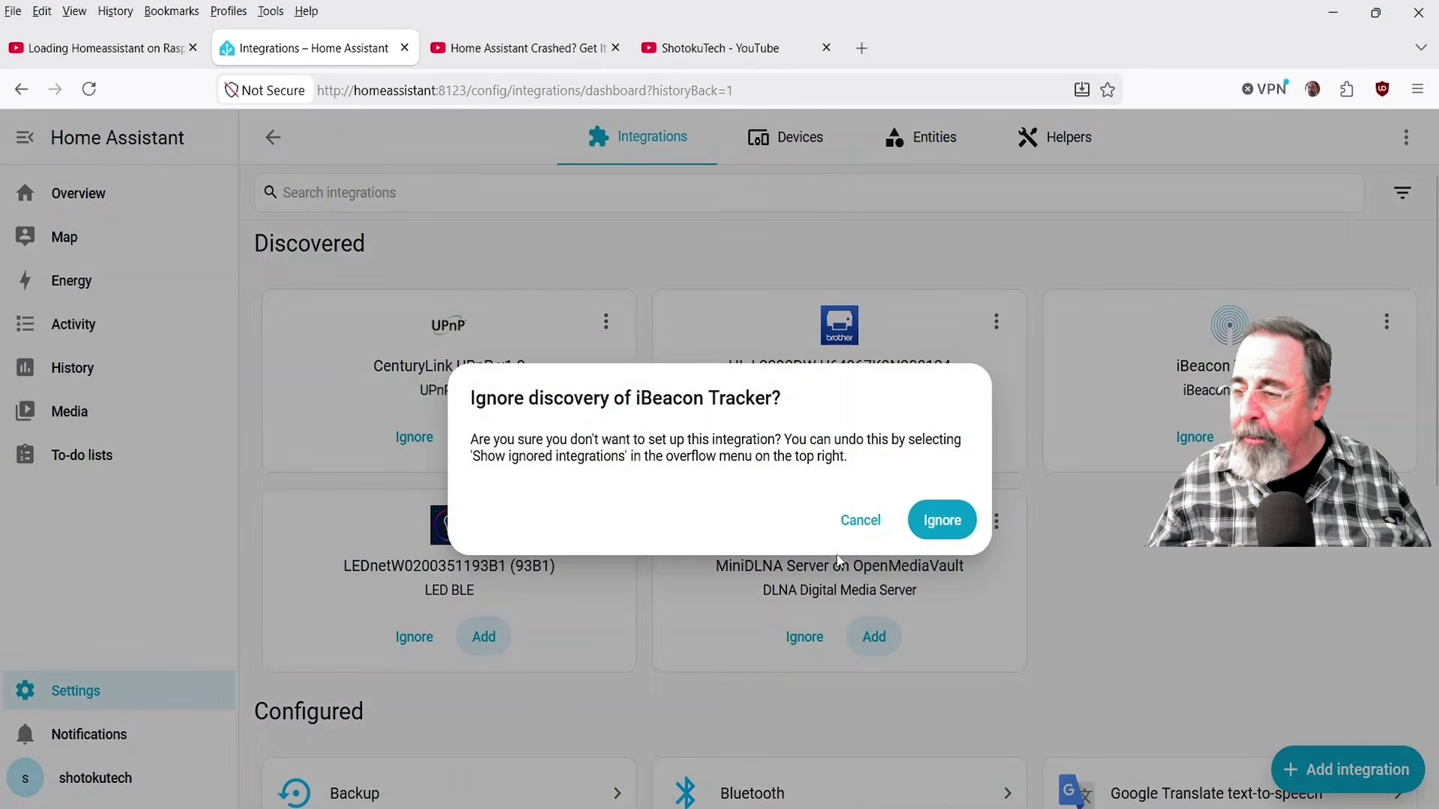
pyautogui.click(941, 523)
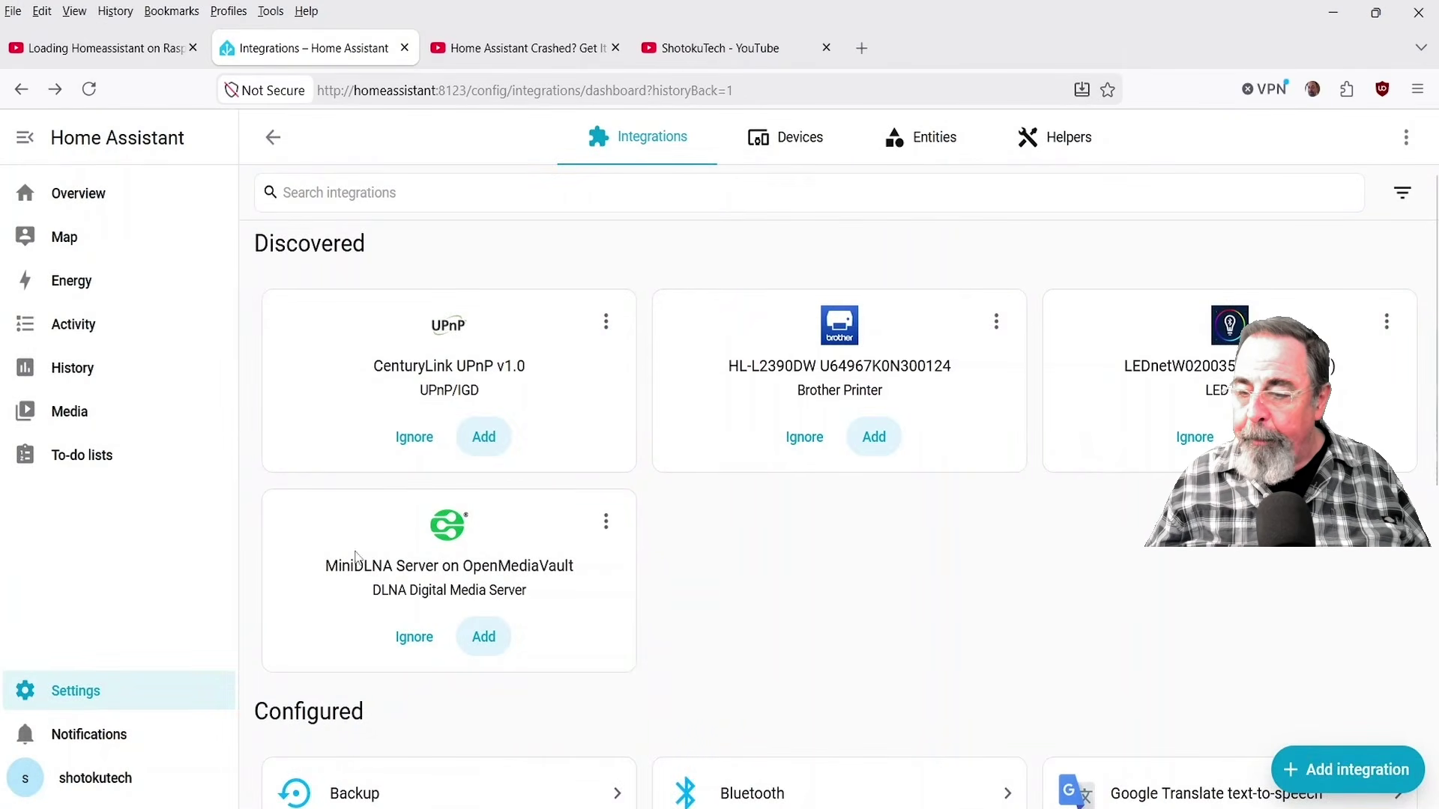
pyautogui.click(414, 643)
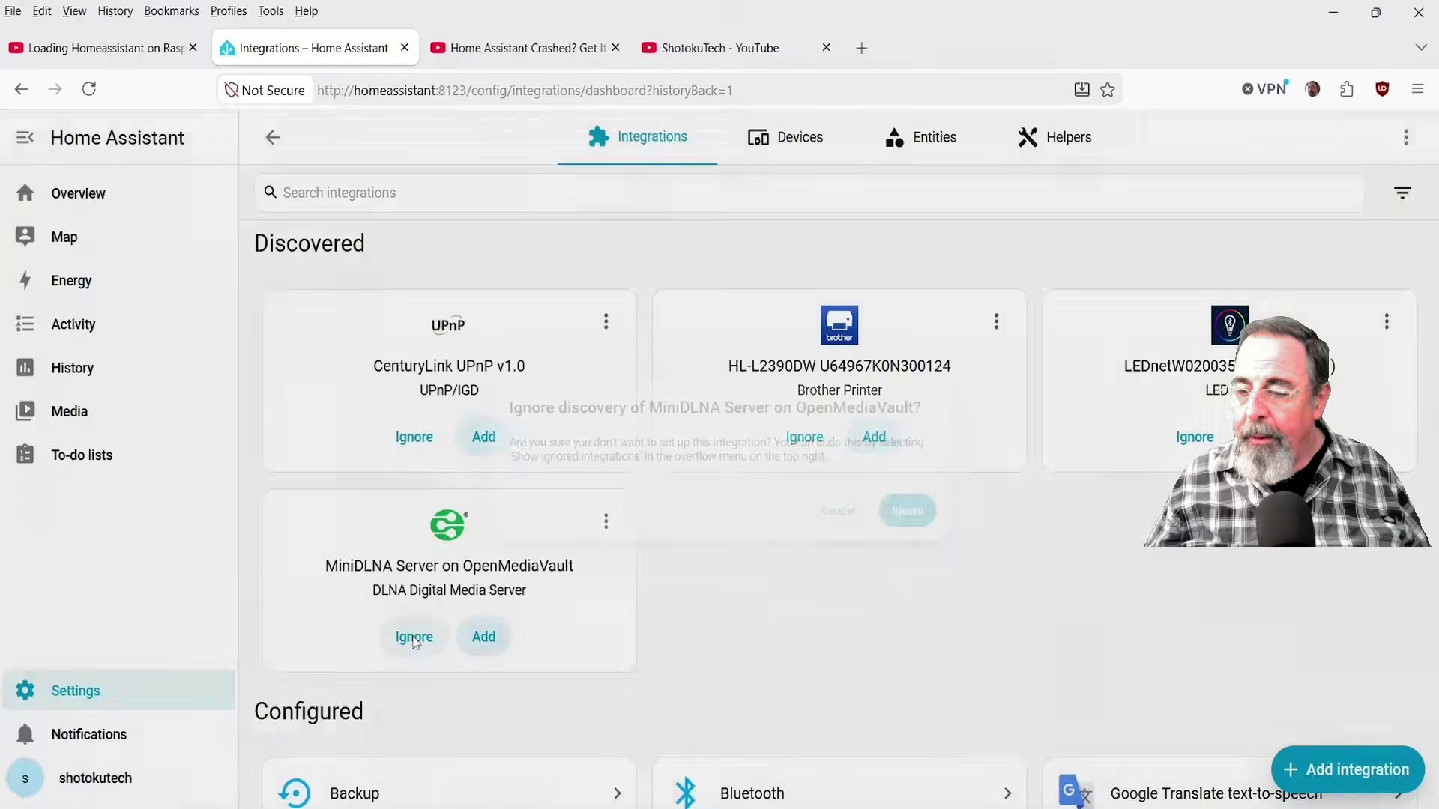
pyautogui.click(940, 523)
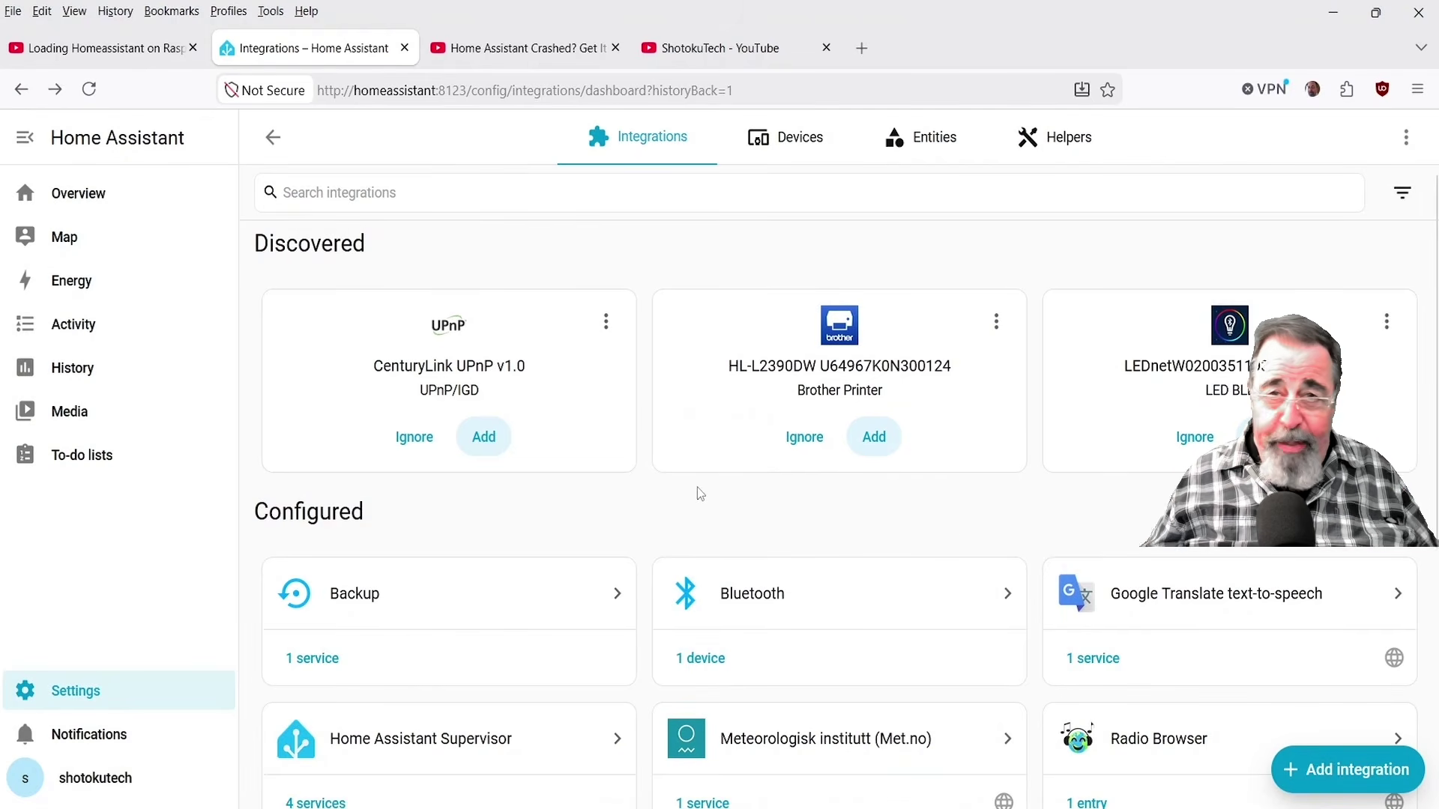
# - Ignore the discovered Brother Printer and CenturyLink UPnP v1.0 integrations
pyautogui.scroll(-3, 700, 492)
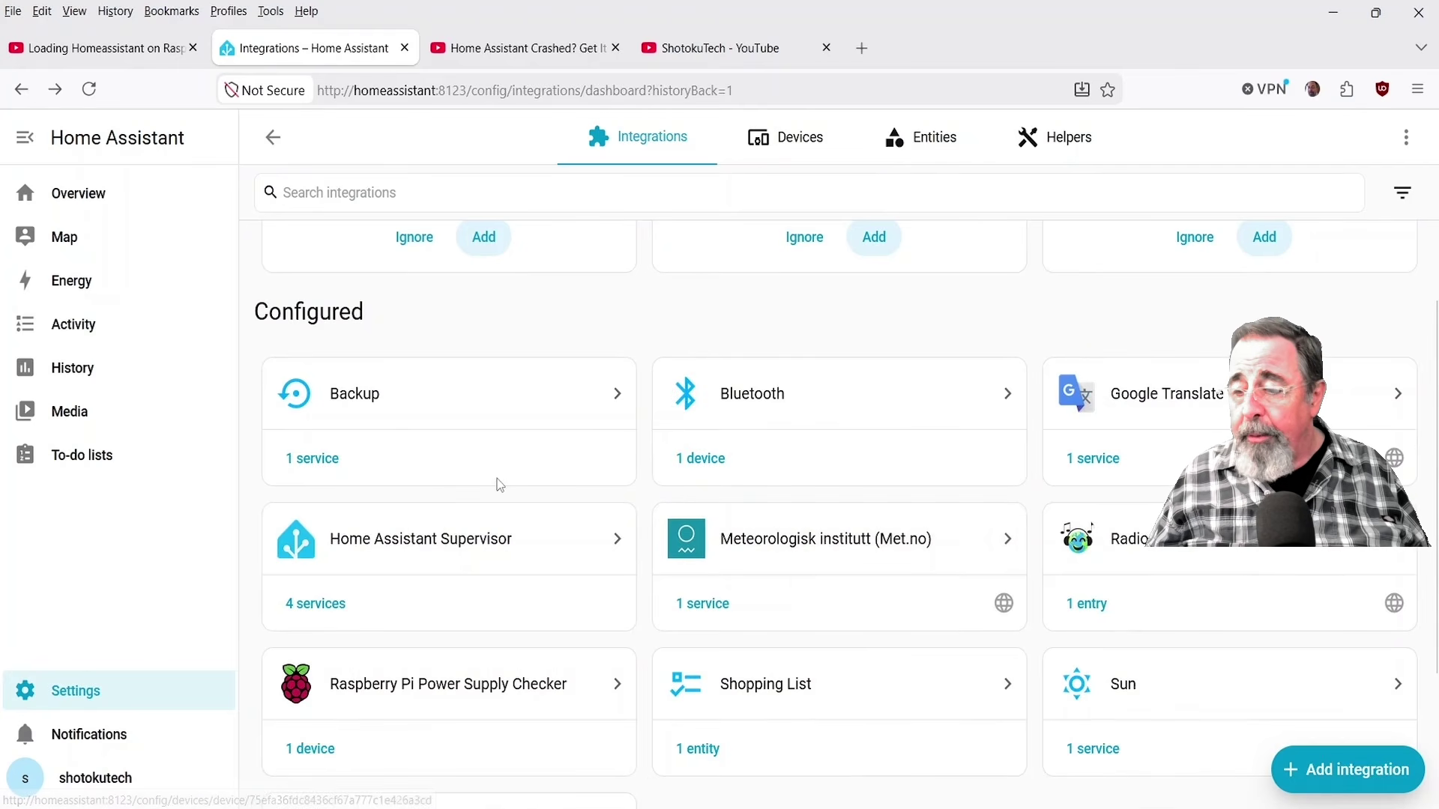
pyautogui.scroll(-1, 498, 484)
pyautogui.scroll(-3, 499, 484)
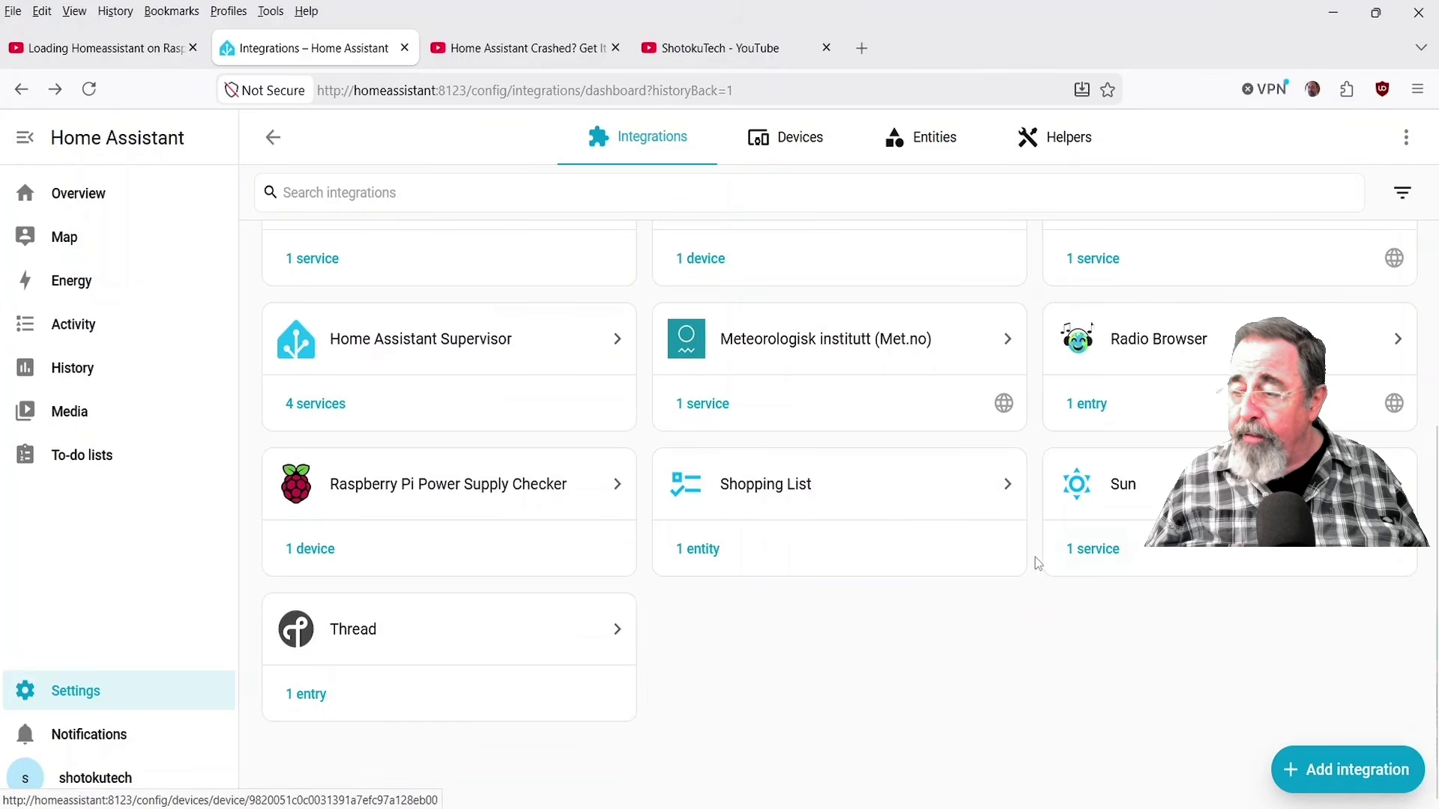
pyautogui.scroll(5, 1036, 564)
pyautogui.scroll(1, 1035, 556)
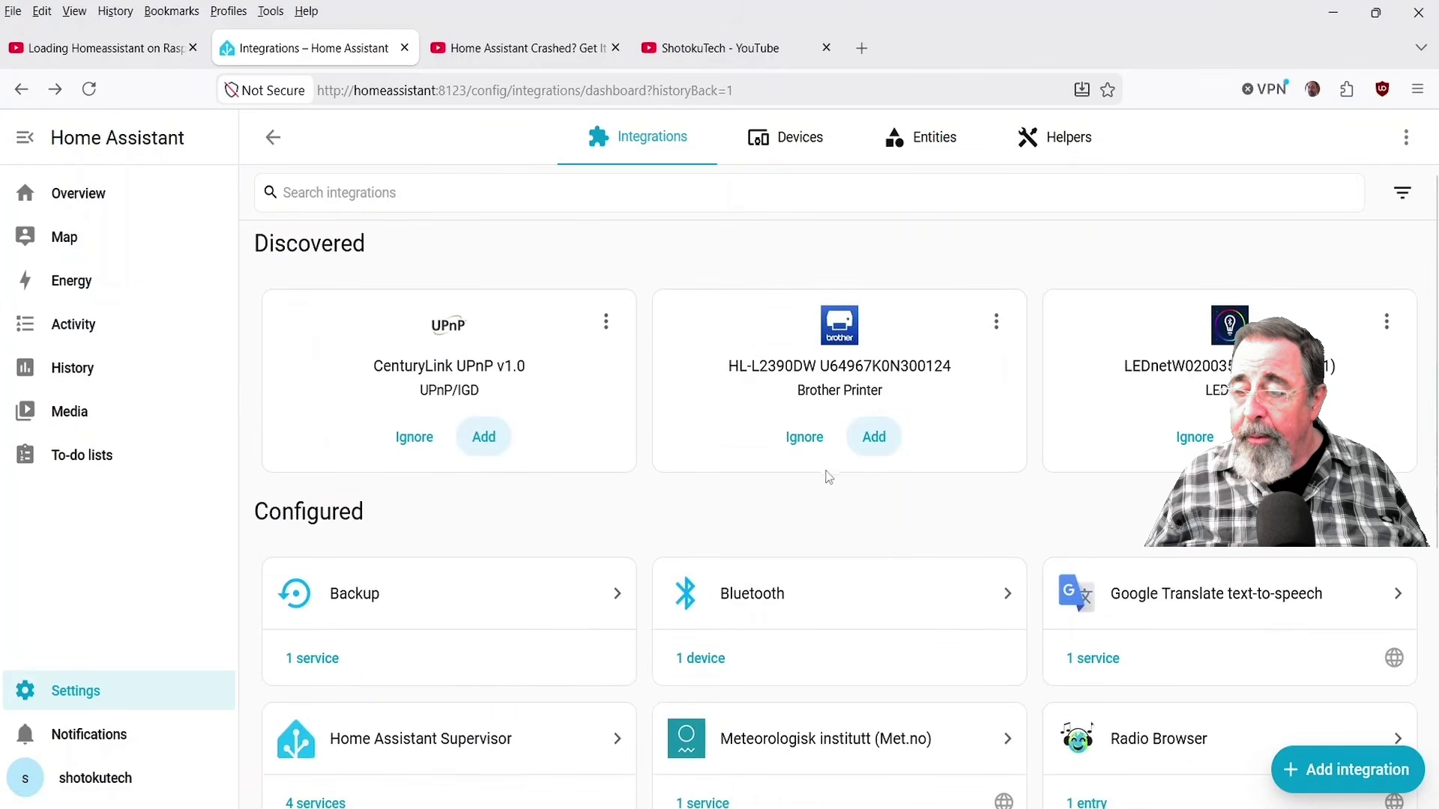
pyautogui.click(805, 447)
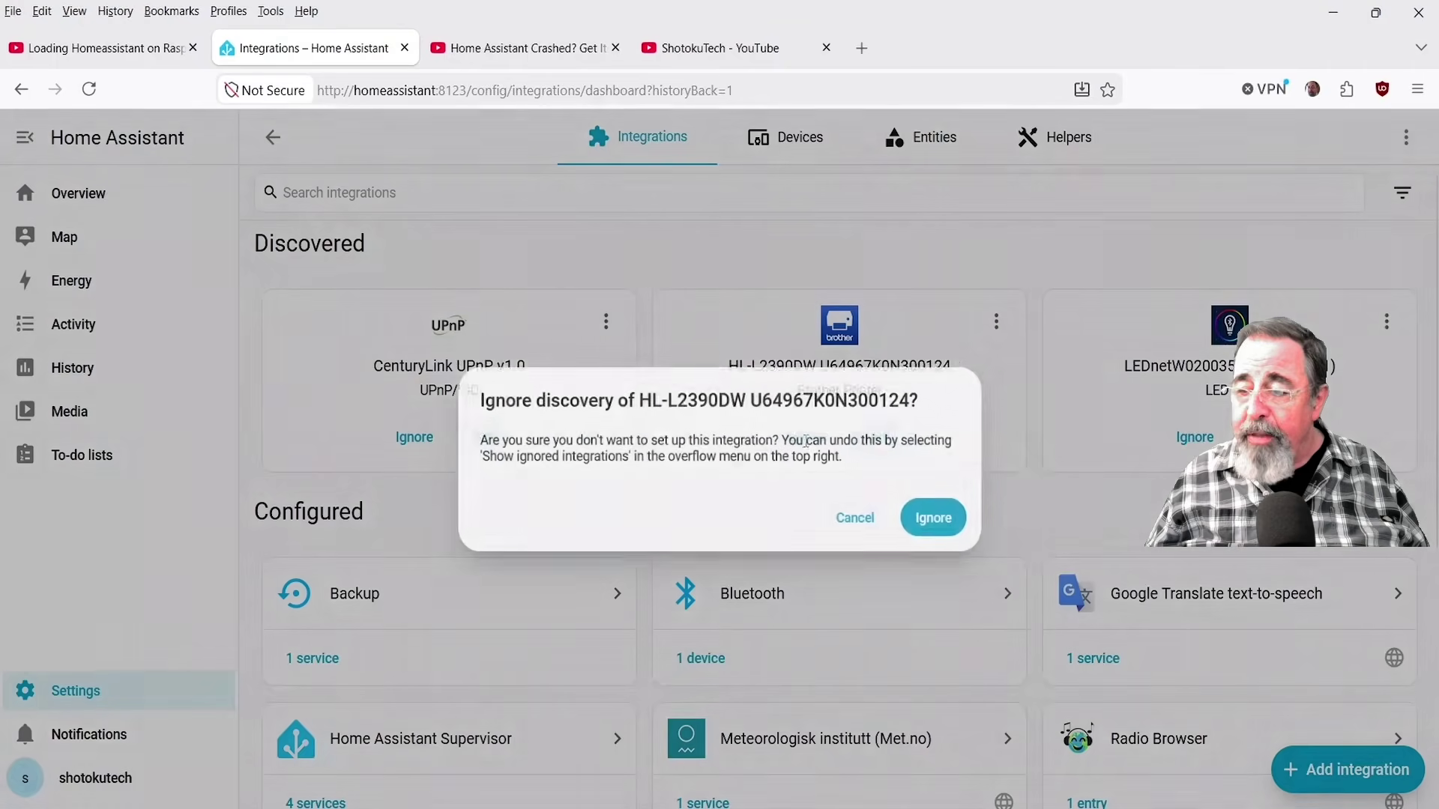
pyautogui.click(937, 517)
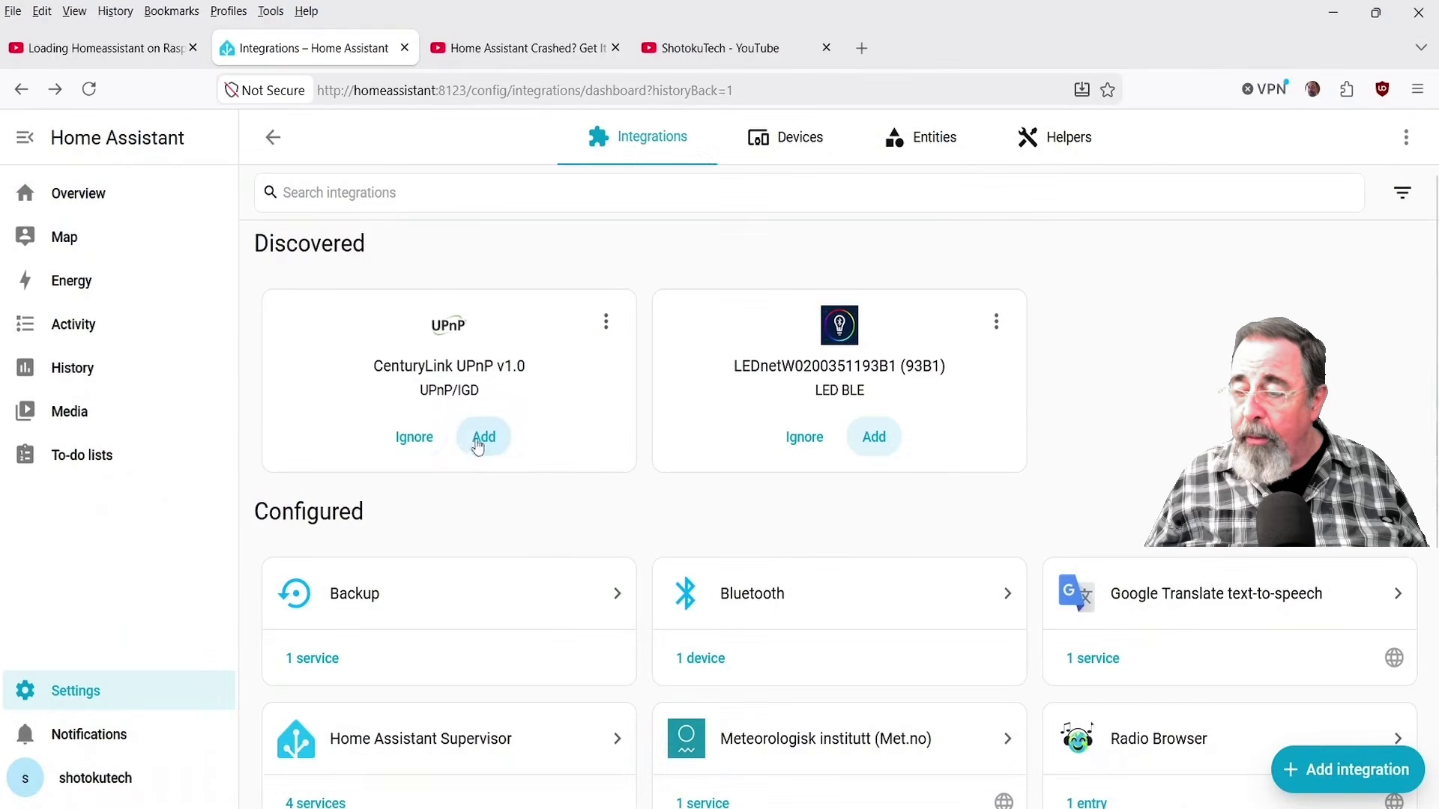
pyautogui.click(419, 439)
pyautogui.click(946, 524)
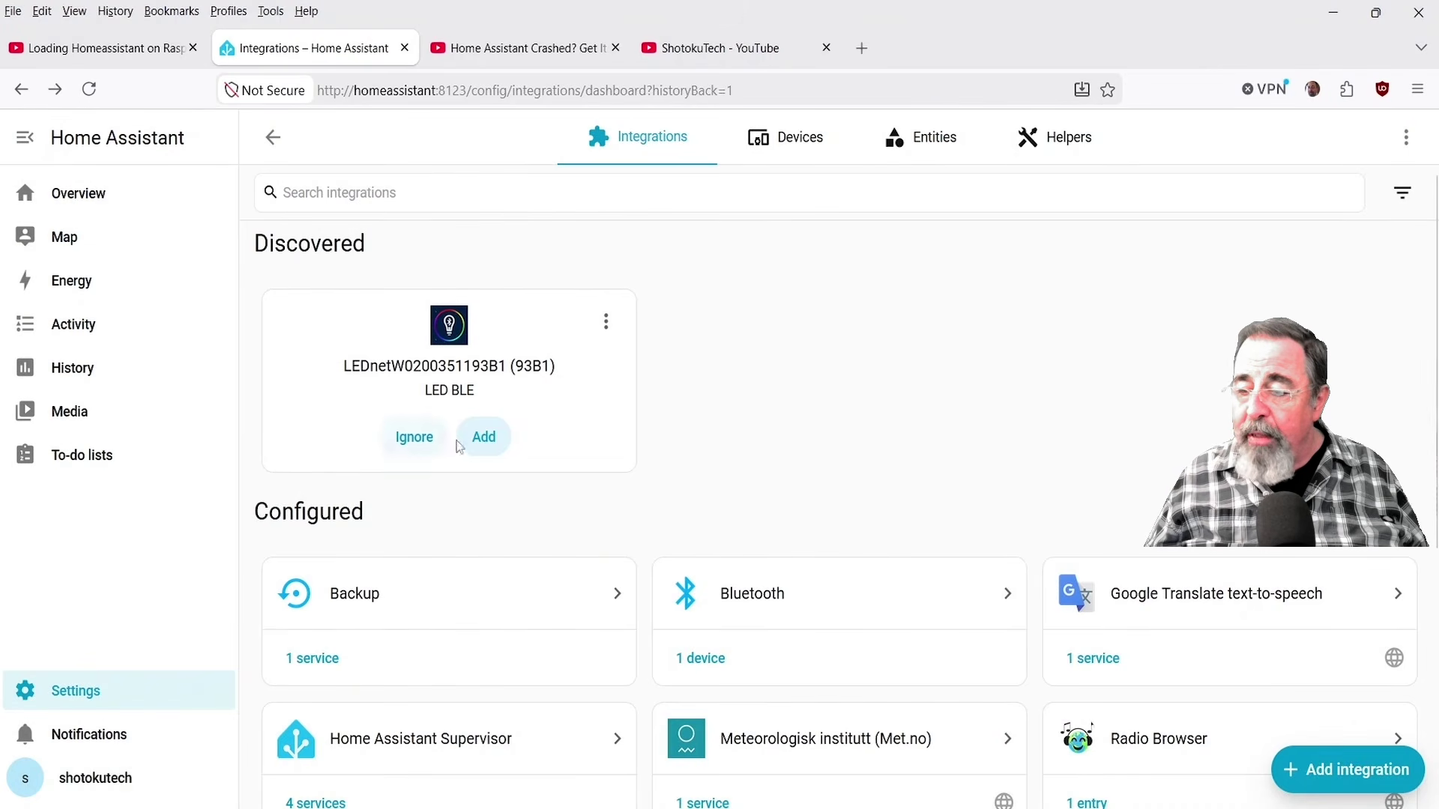
# - Try to add the discovered LED BLE device, submitting its Bluetooth address twice, and close the setup dialog
pyautogui.click(482, 439)
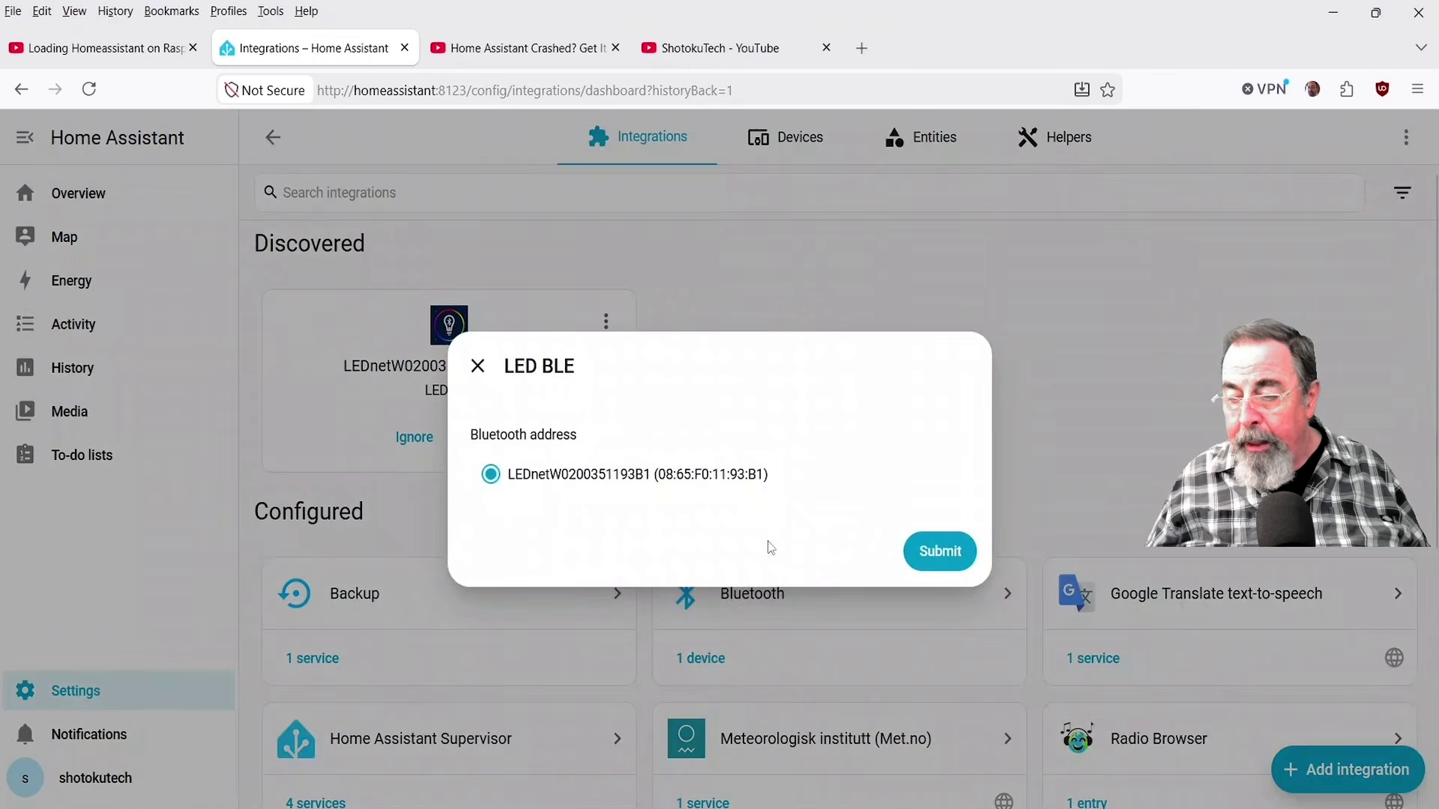
pyautogui.click(946, 555)
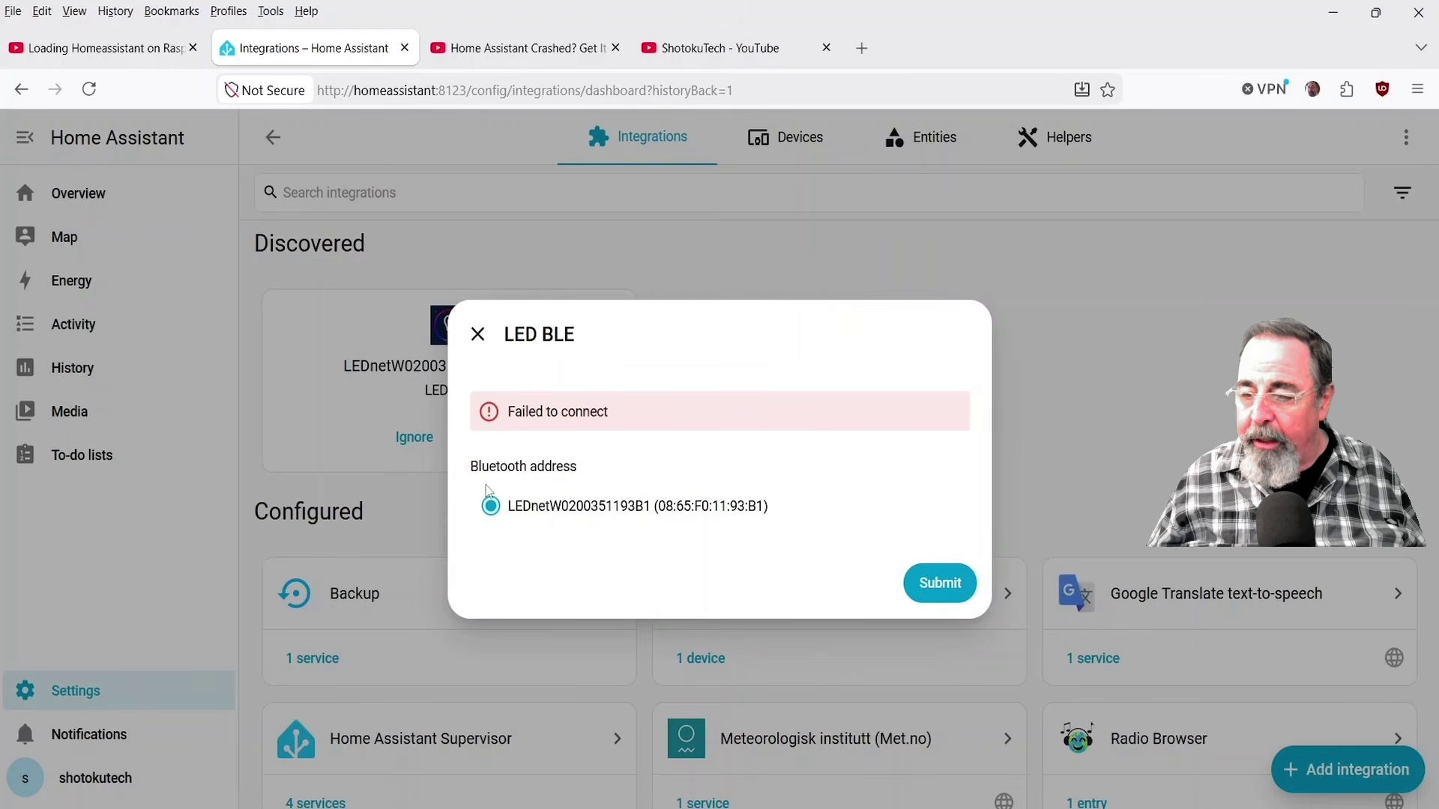
pyautogui.click(949, 592)
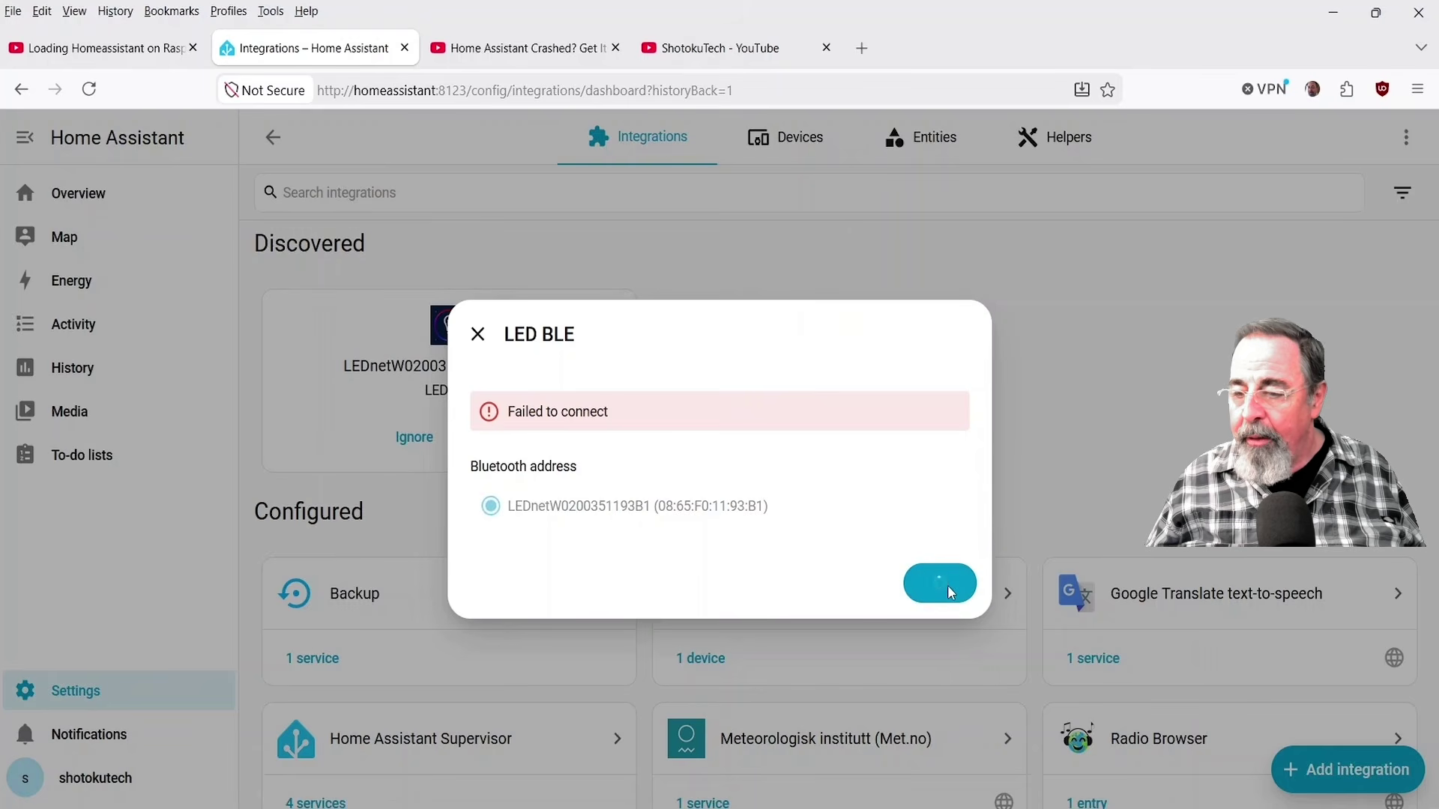
pyautogui.click(478, 338)
# - Ignore the discovered LED BLE device and return to the Overview
pyautogui.click(412, 440)
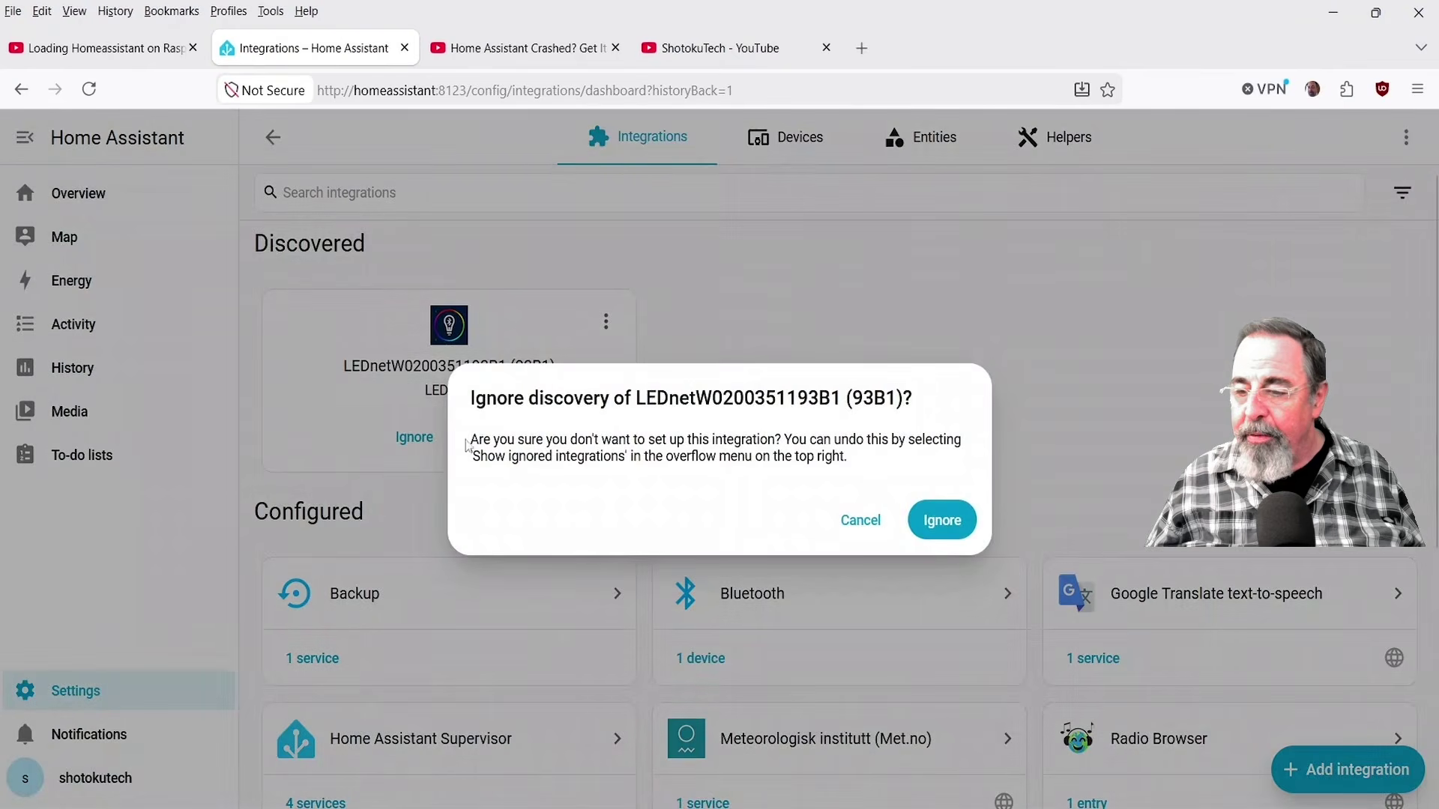
pyautogui.click(939, 520)
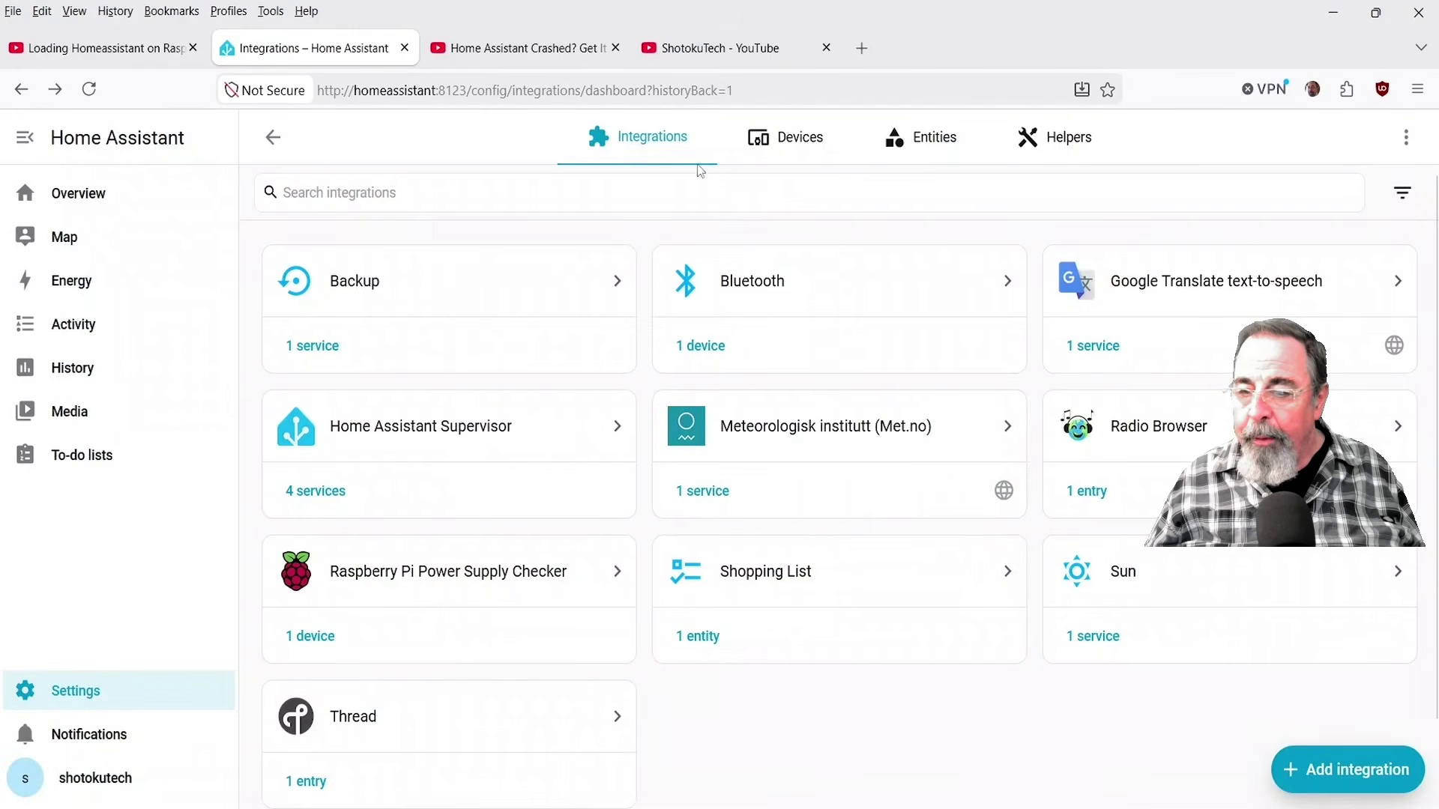
pyautogui.click(95, 200)
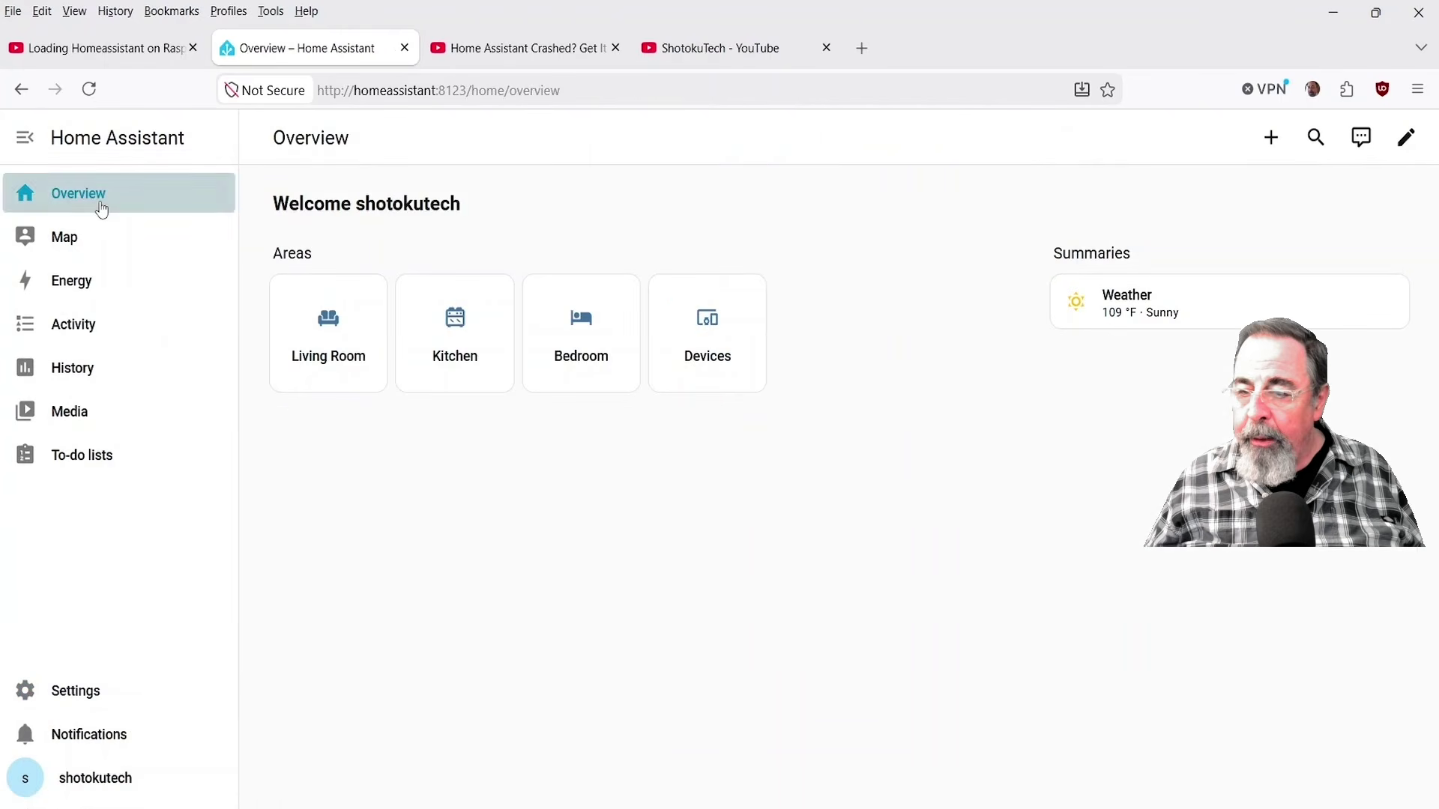
# - Examine the Home weather forecast, its entity settings and its service info page, and return to the Overview
pyautogui.click(1222, 317)
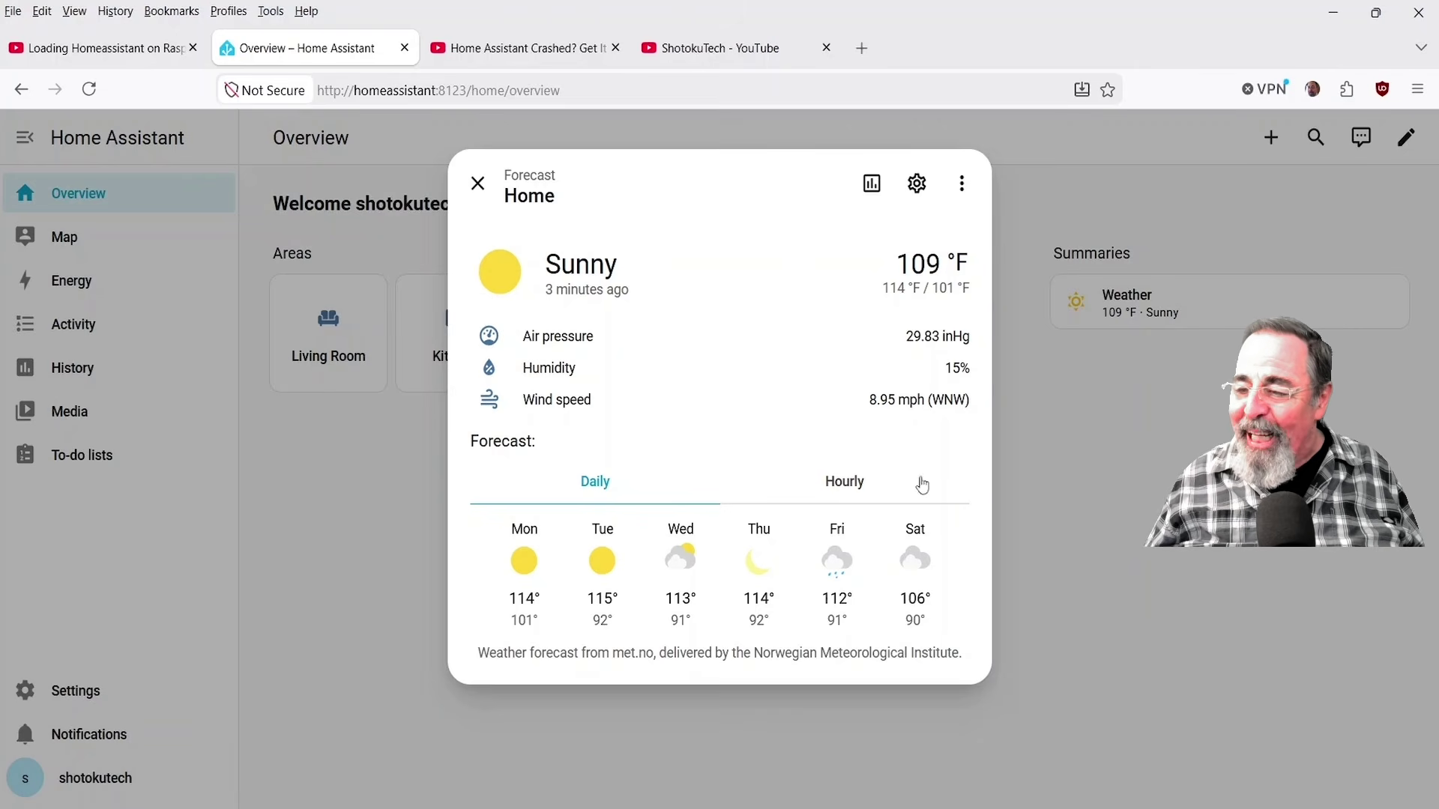
pyautogui.click(916, 184)
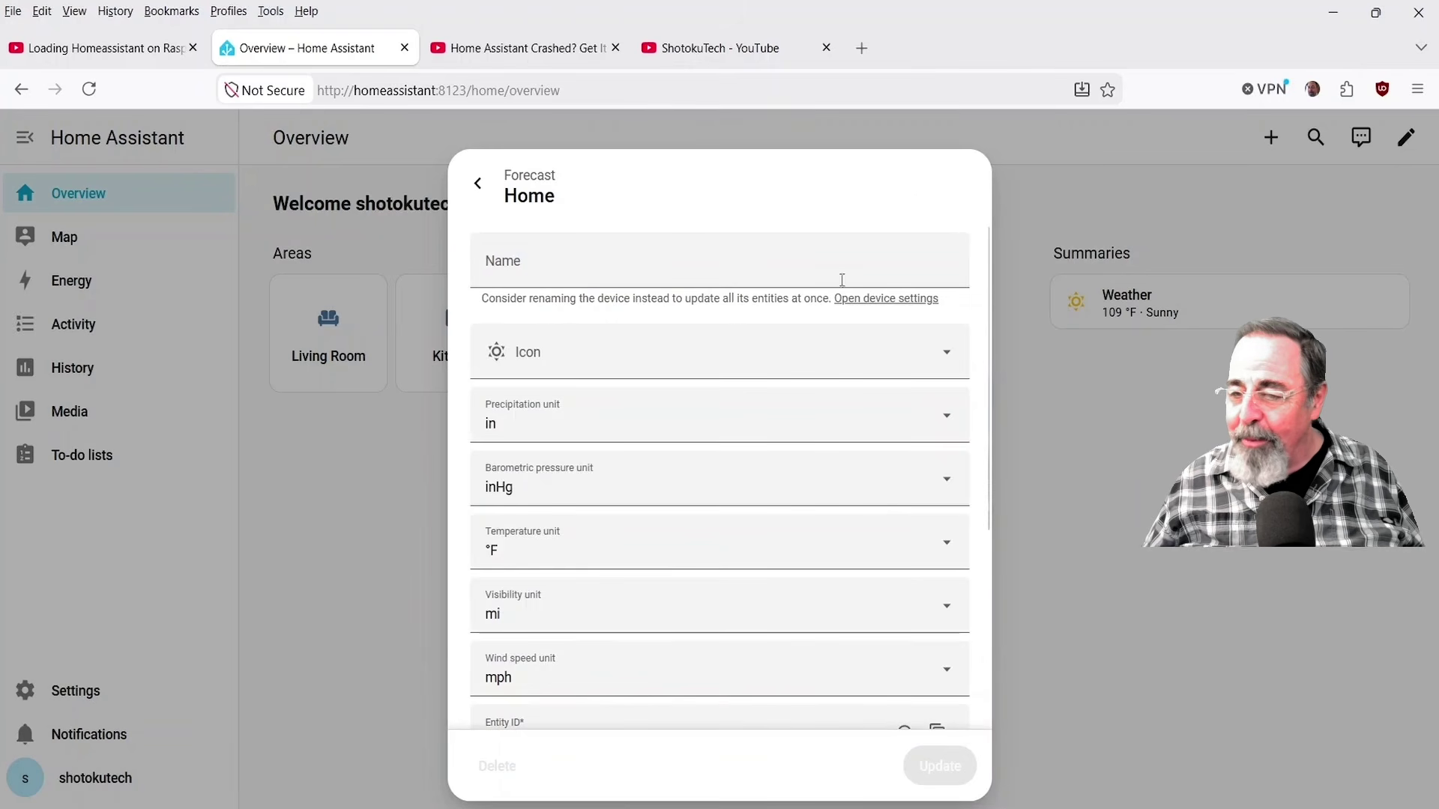
pyautogui.scroll(-5, 811, 449)
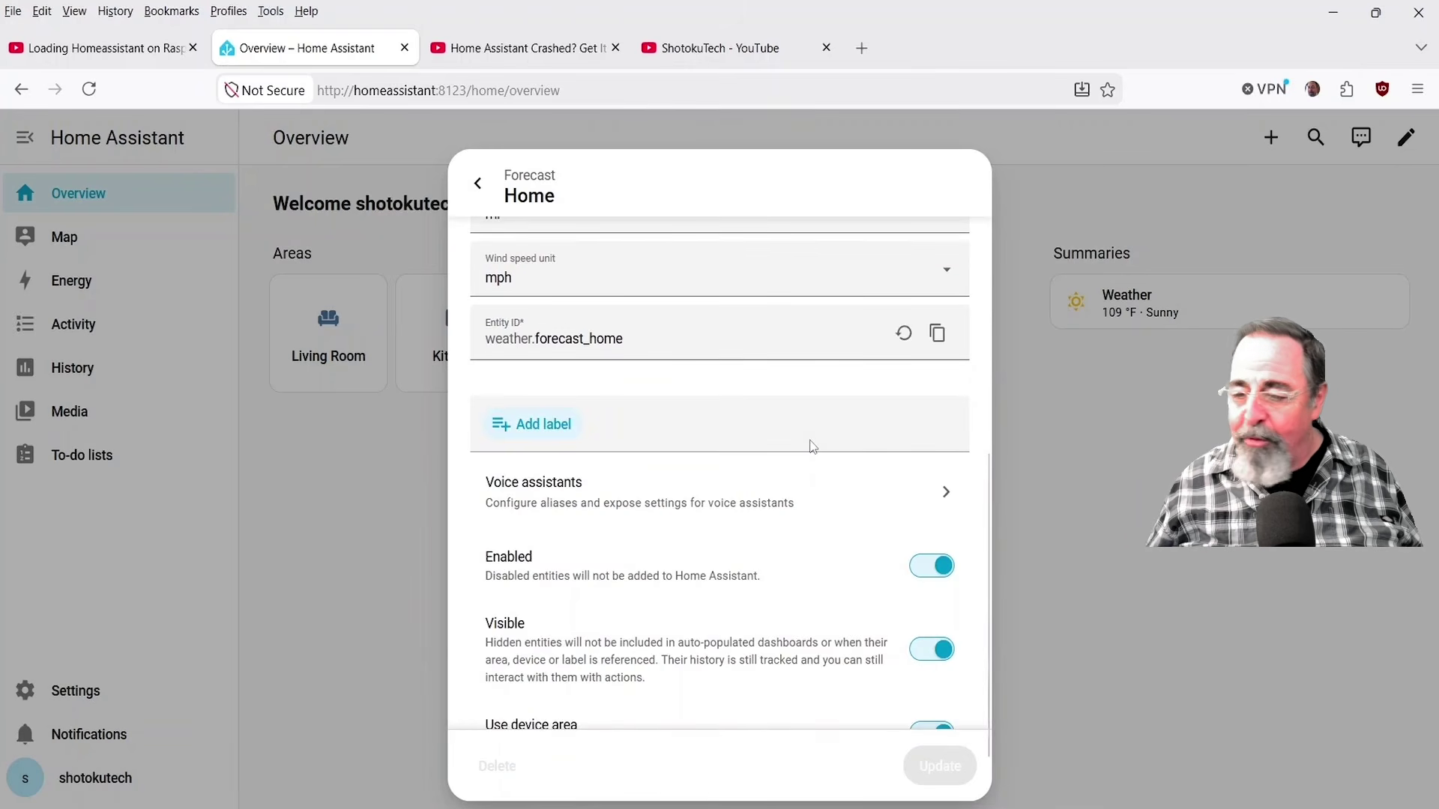
pyautogui.scroll(-1, 811, 448)
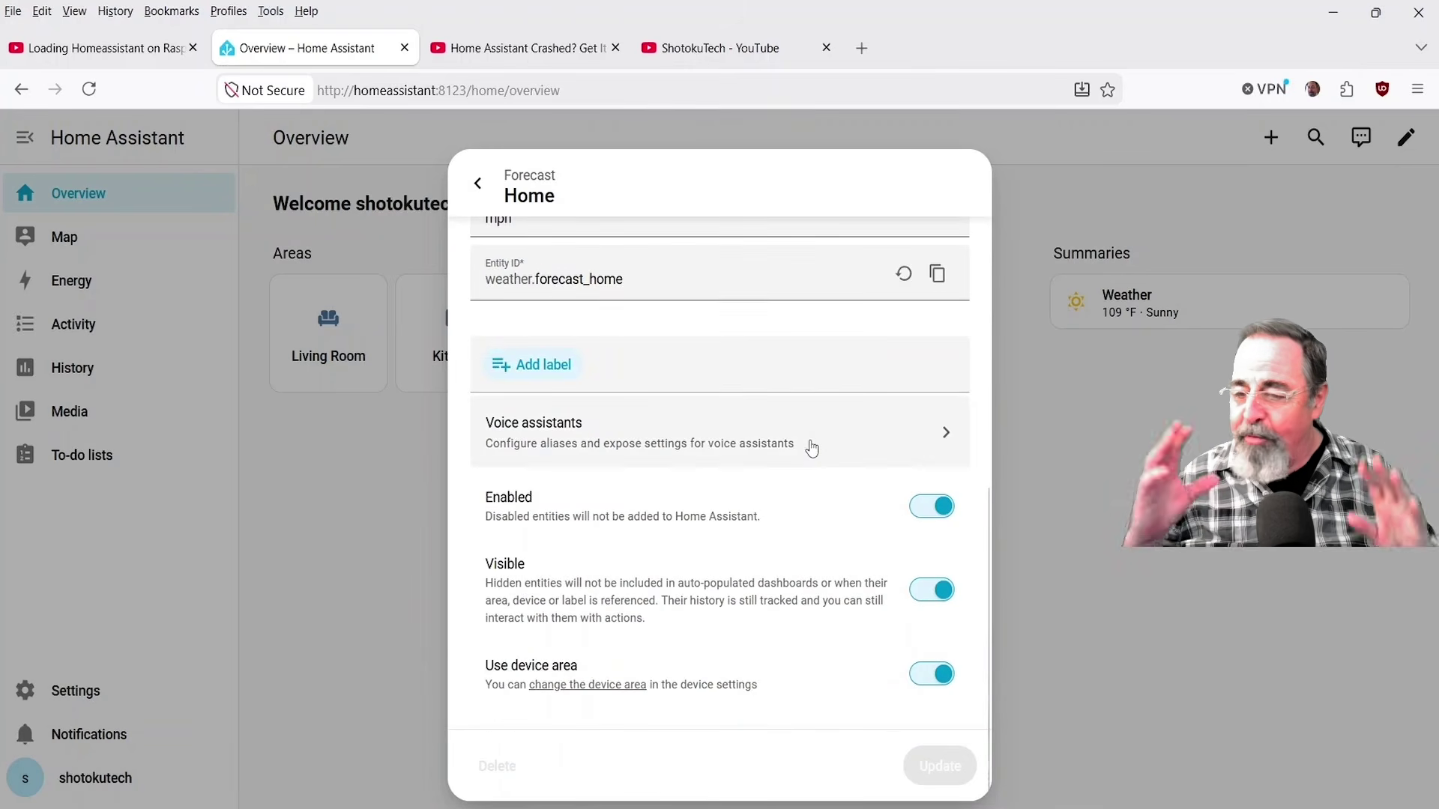
pyautogui.click(478, 182)
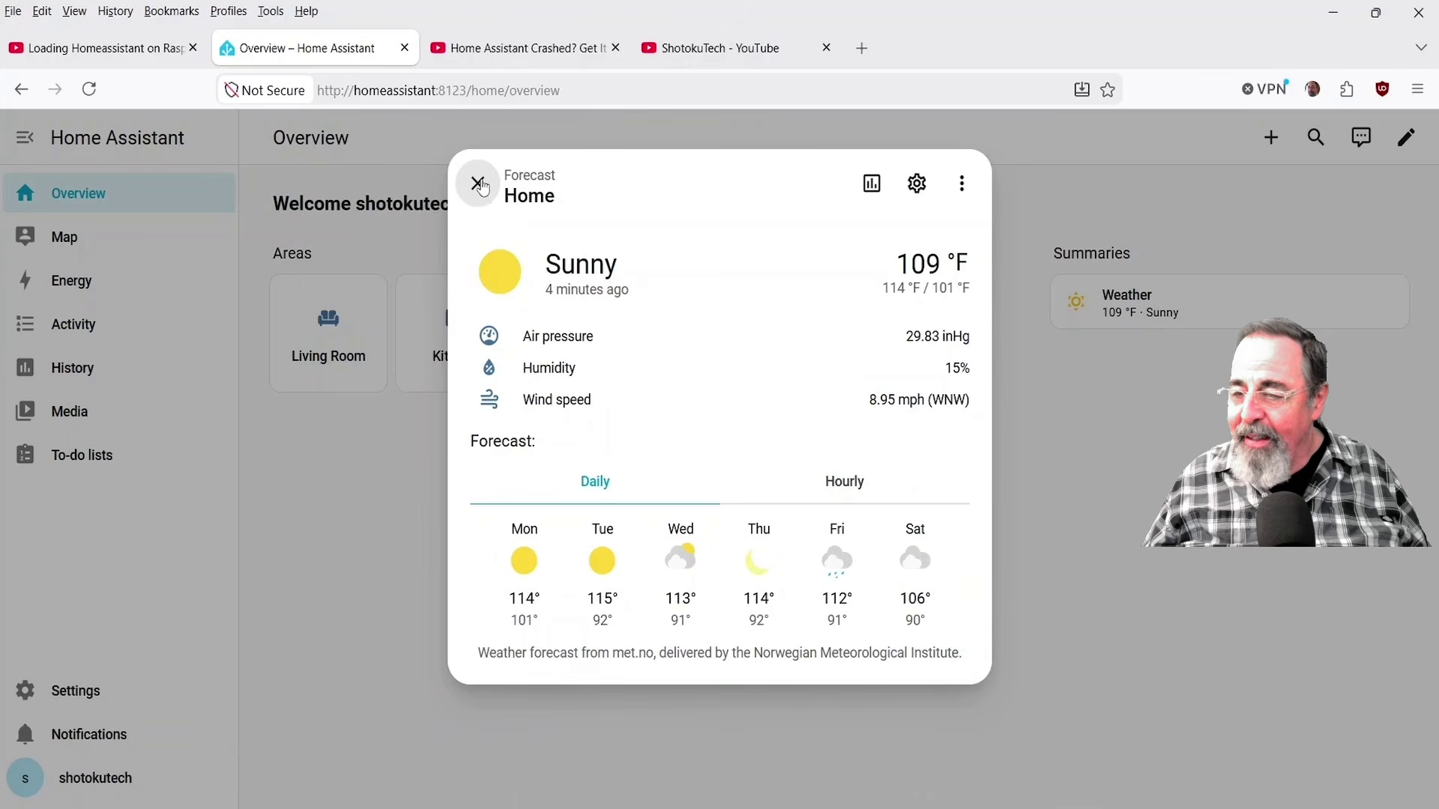
pyautogui.click(972, 194)
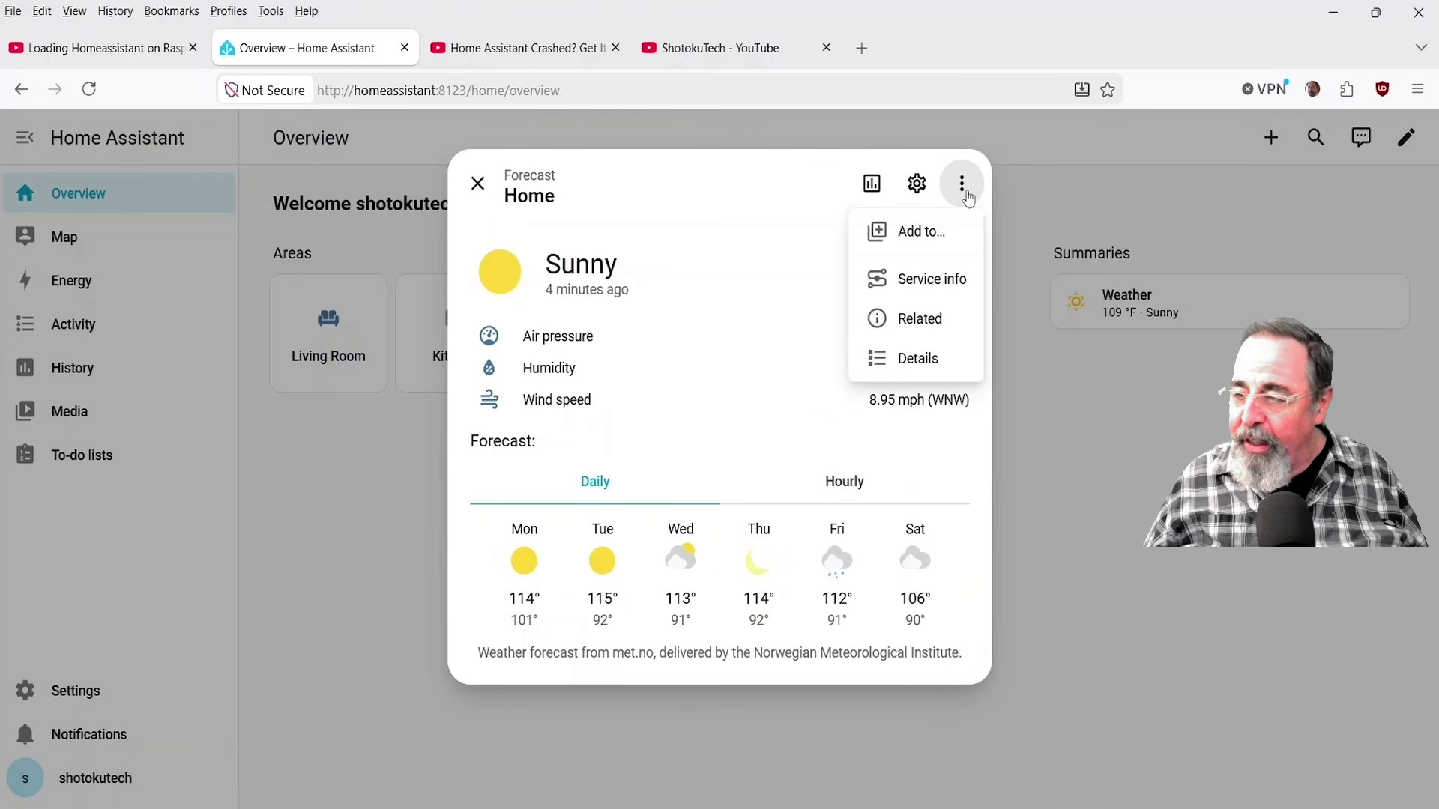
pyautogui.click(936, 280)
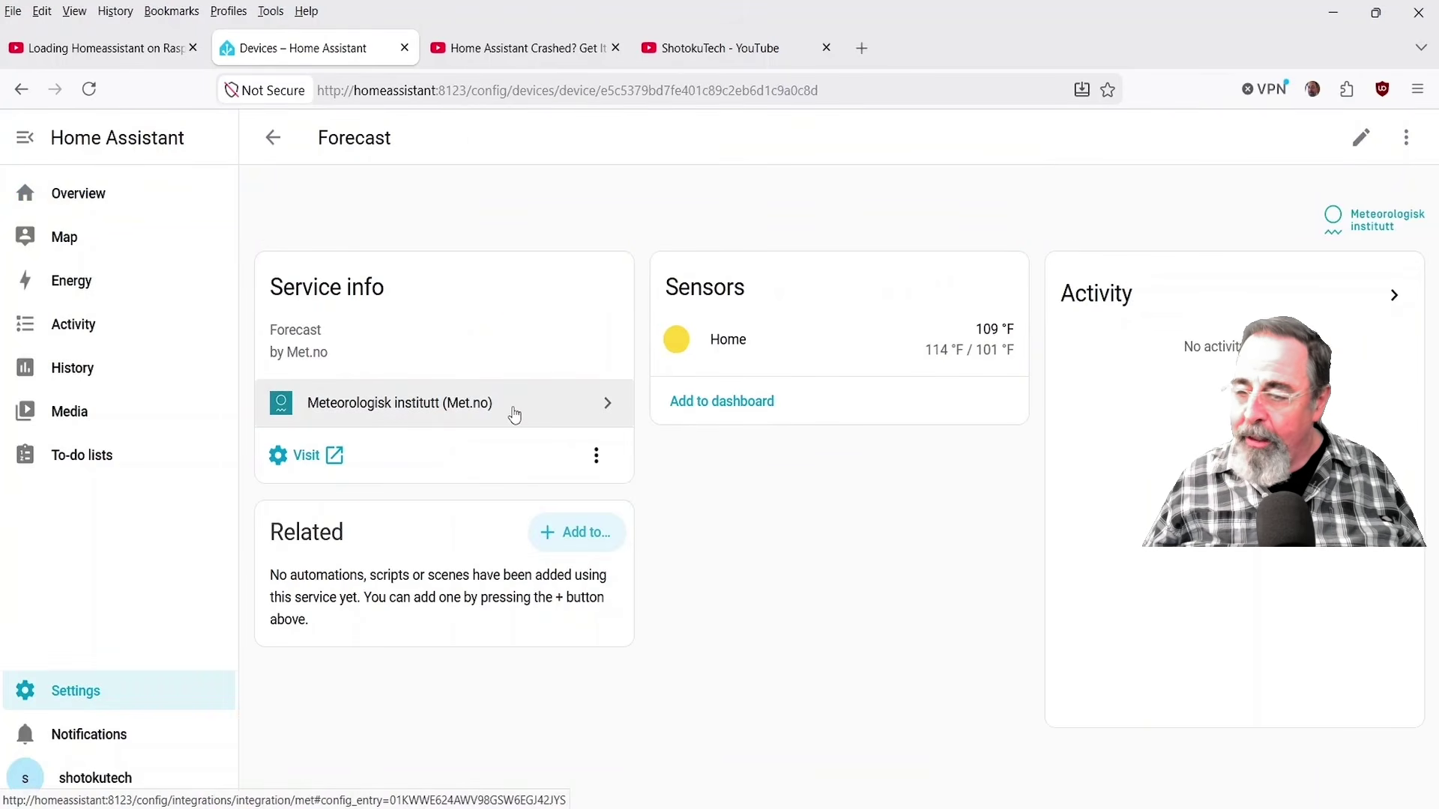
pyautogui.click(273, 138)
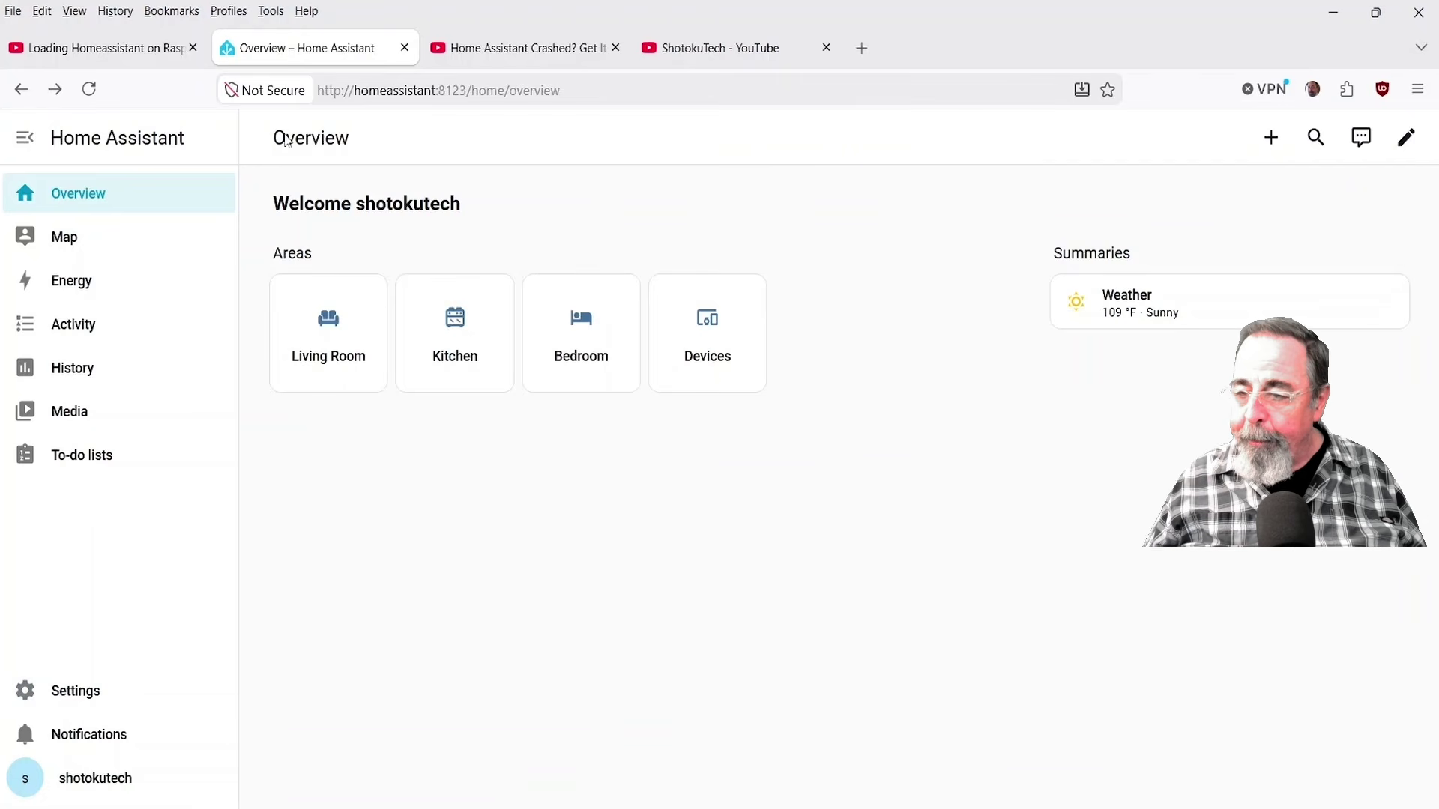
# - Look through the Map, Energy, Activity and History pages, reading the logged events on the Activity page
pyautogui.click(113, 239)
pyautogui.click(80, 286)
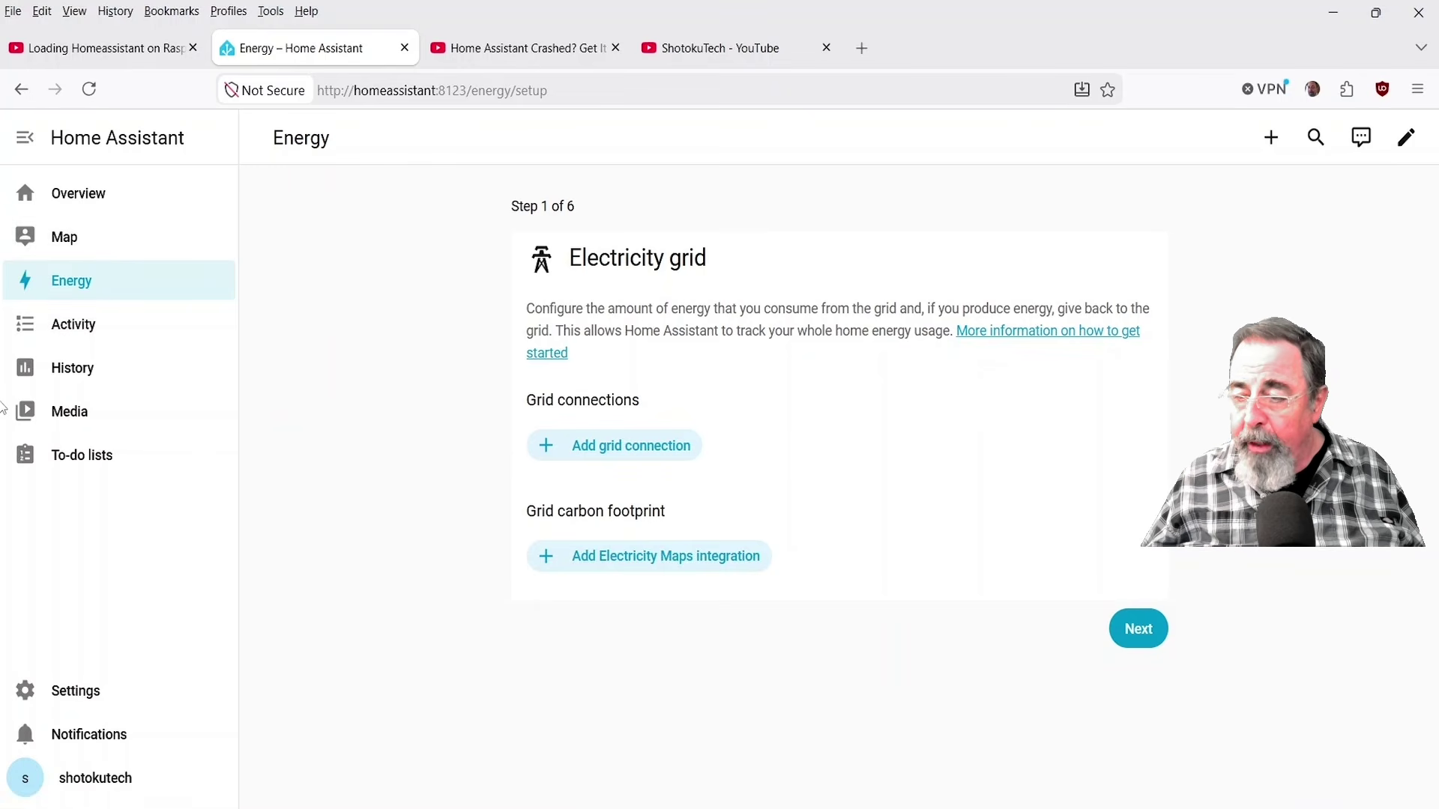
pyautogui.click(88, 329)
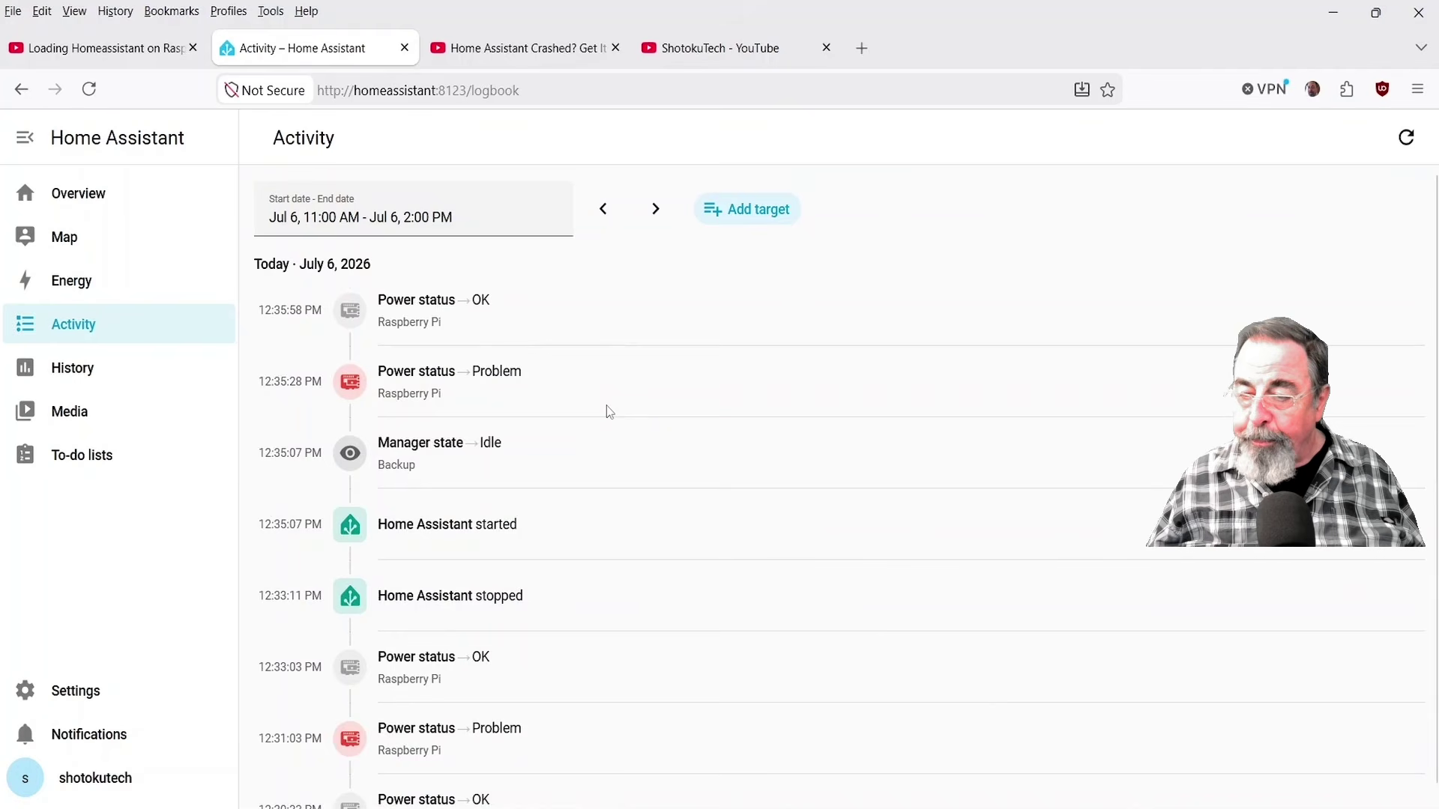
pyautogui.scroll(-10, 607, 411)
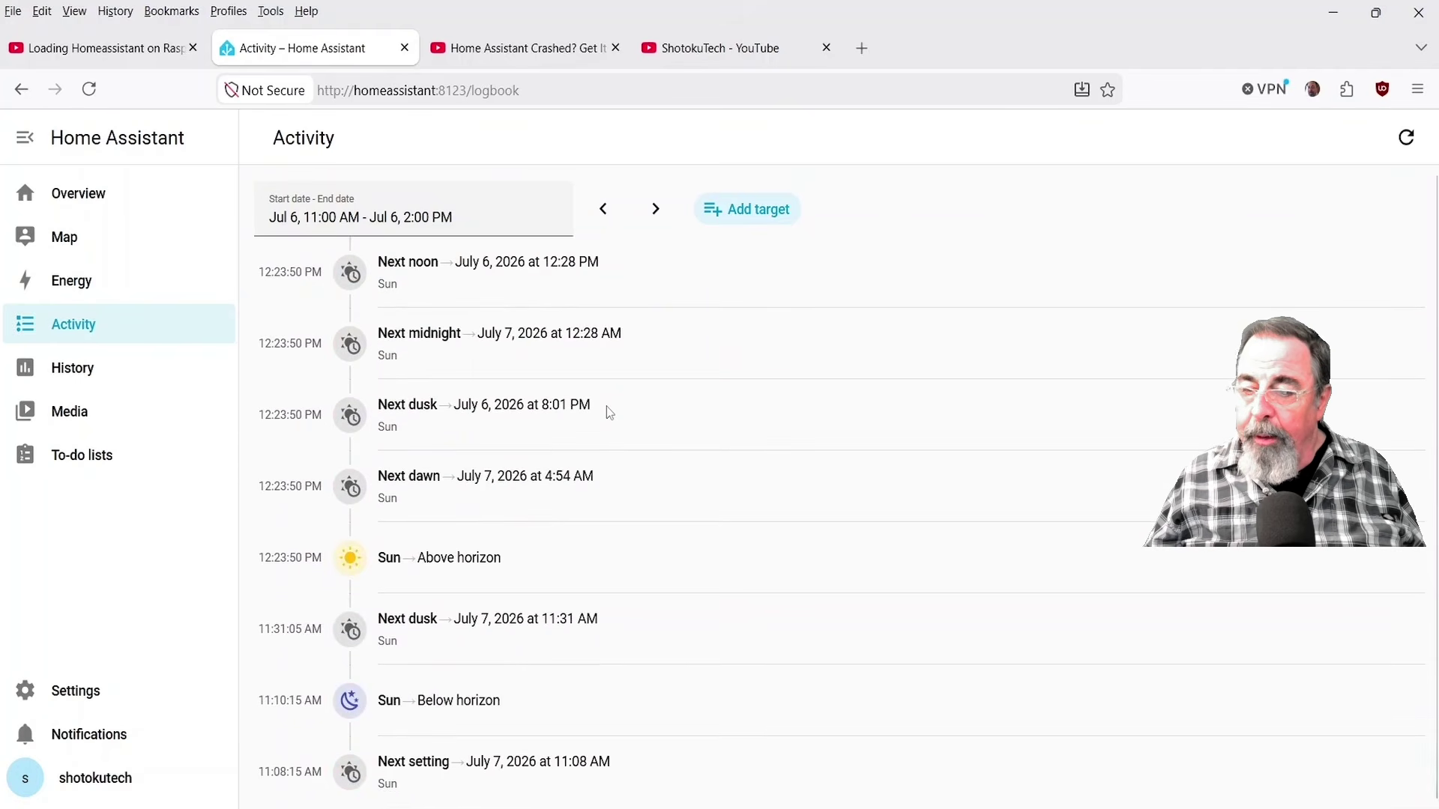
pyautogui.scroll(-1, 605, 406)
pyautogui.scroll(10, 590, 431)
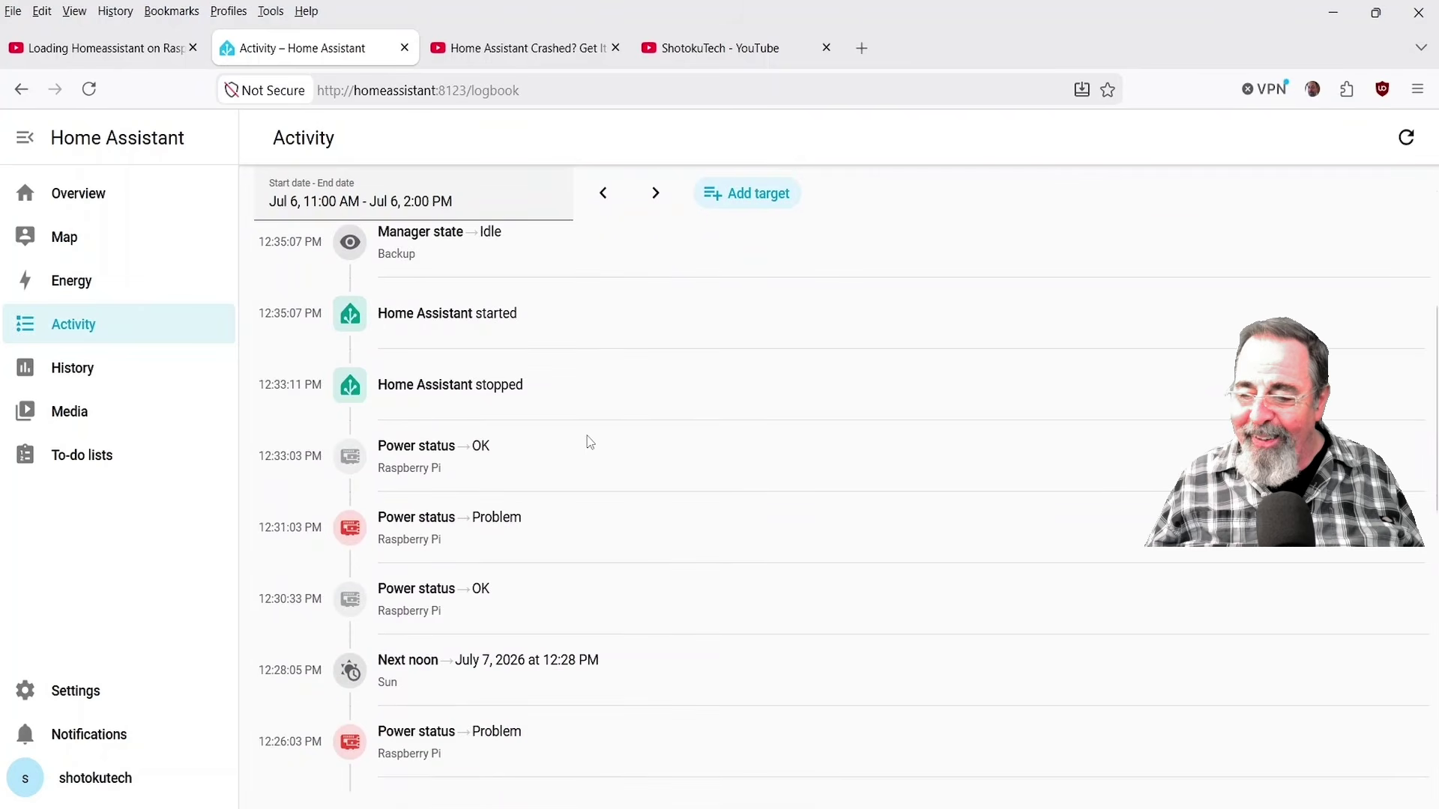
pyautogui.click(50, 367)
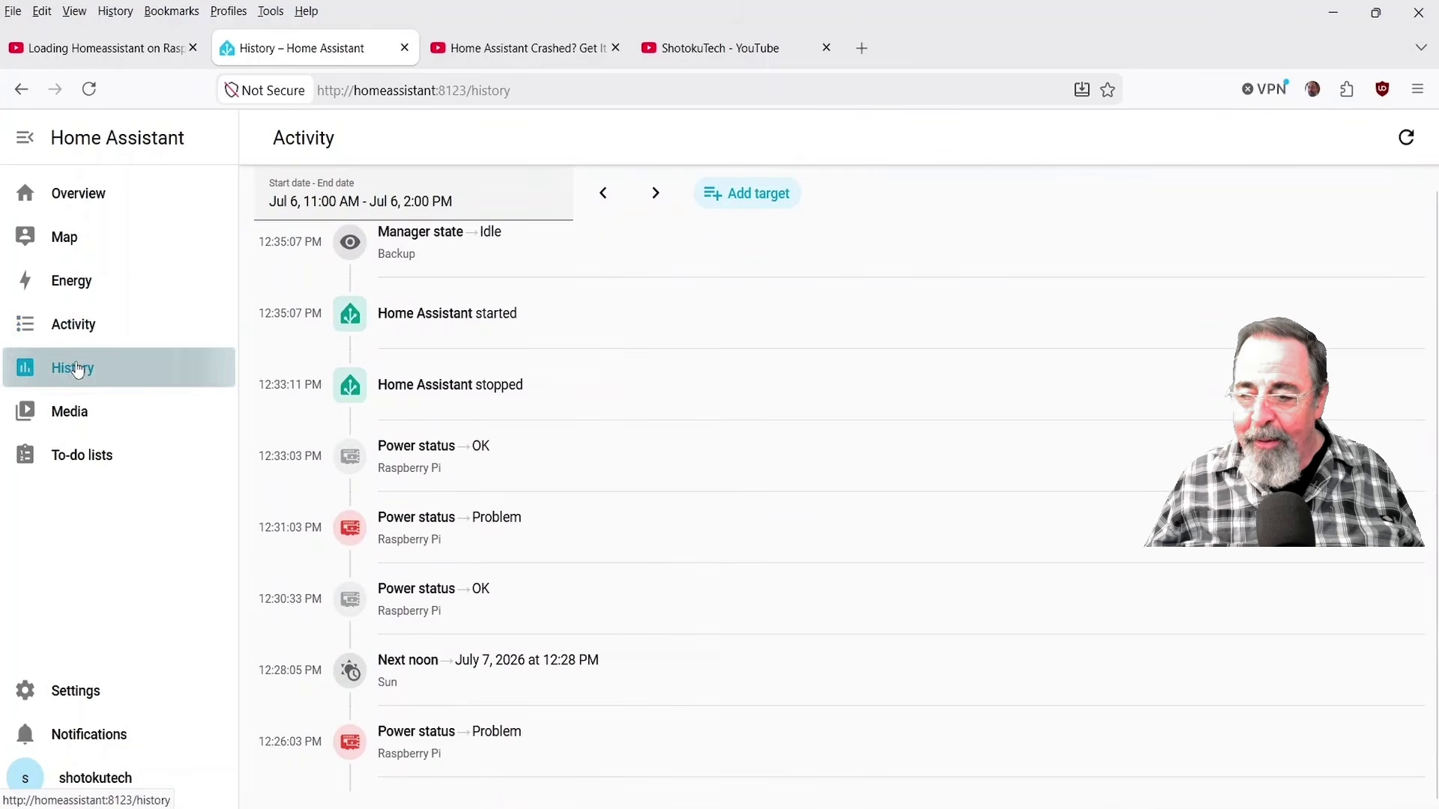
# - Open the Radio Browser media source and look through its list of countries down to the end
pyautogui.click(76, 412)
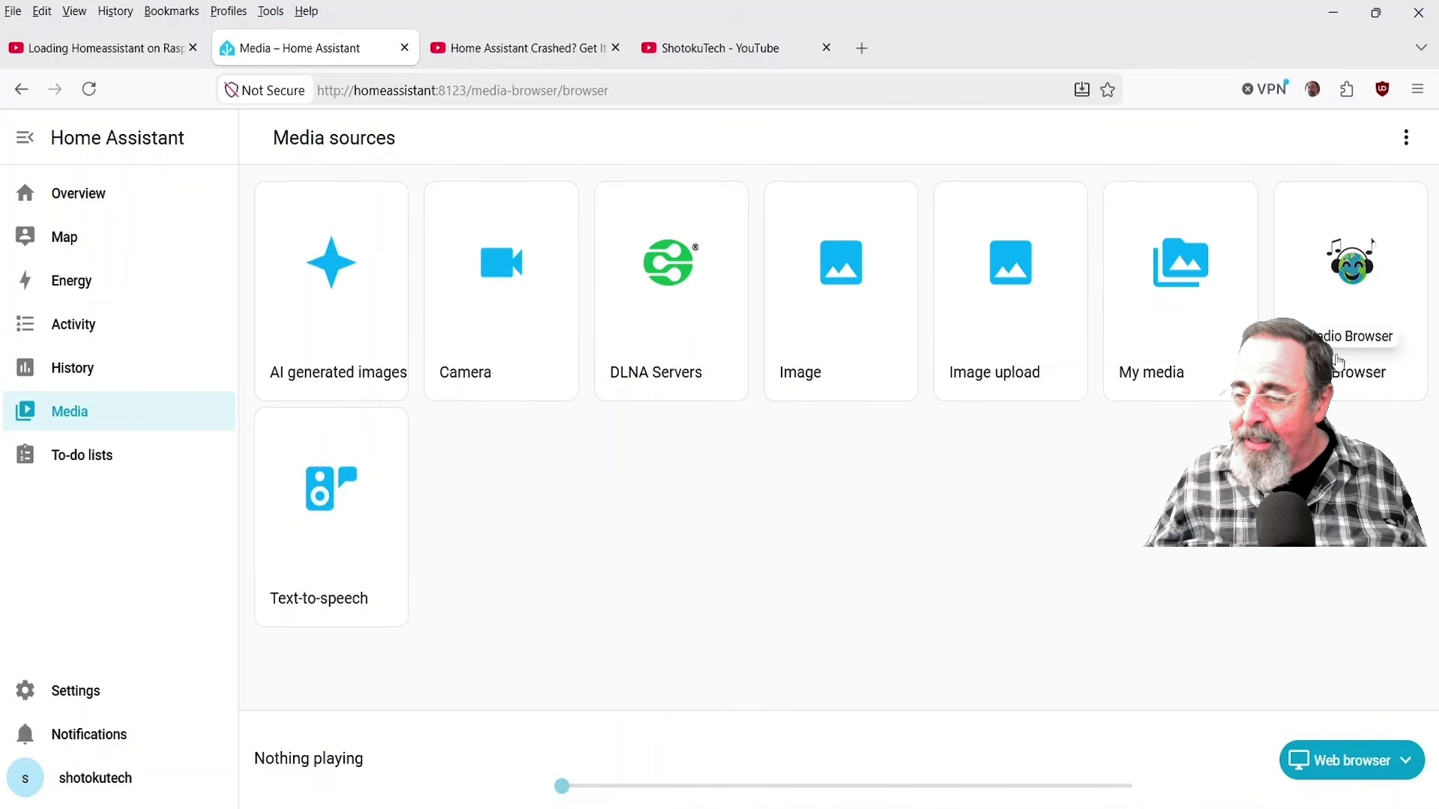
pyautogui.click(1349, 330)
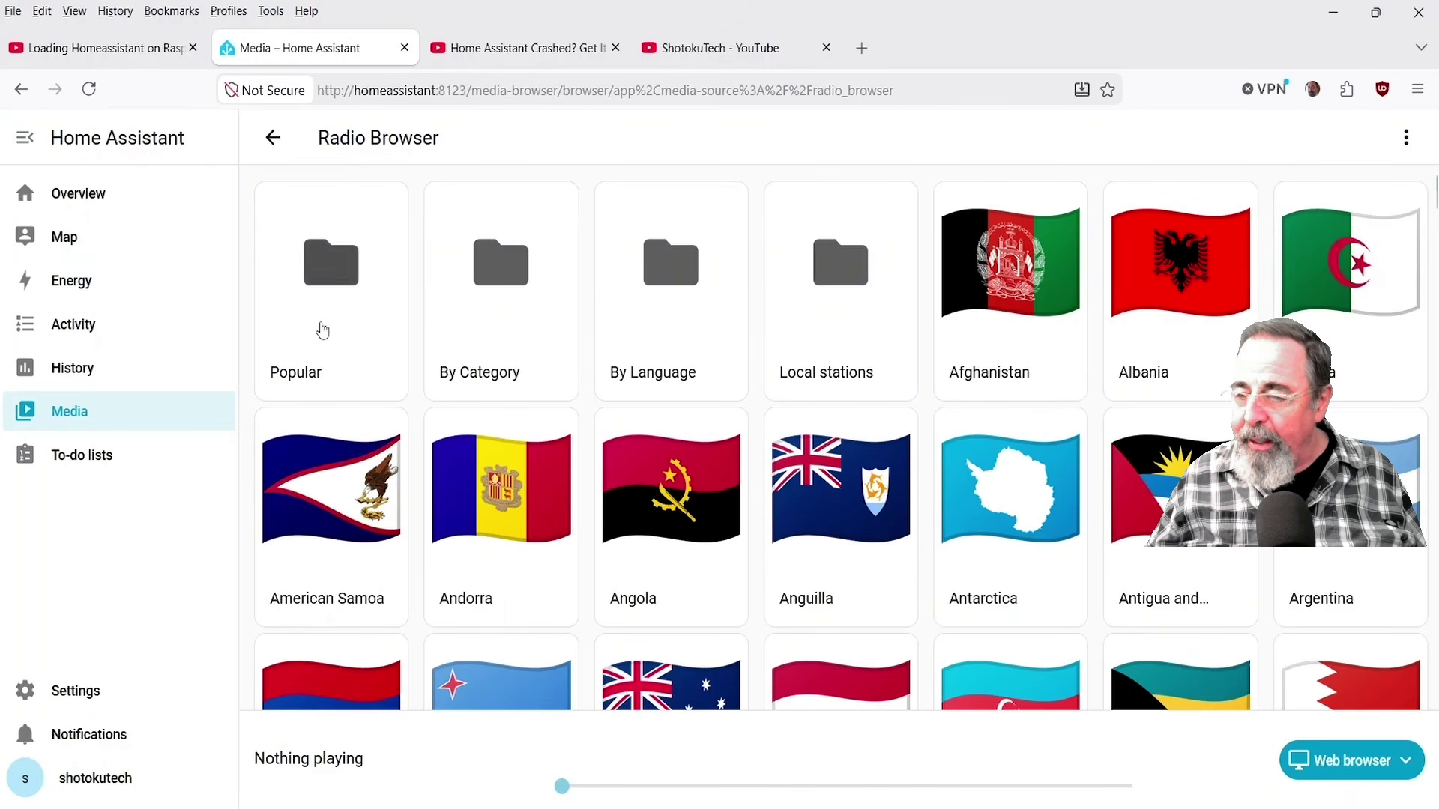
pyautogui.scroll(-15, 637, 427)
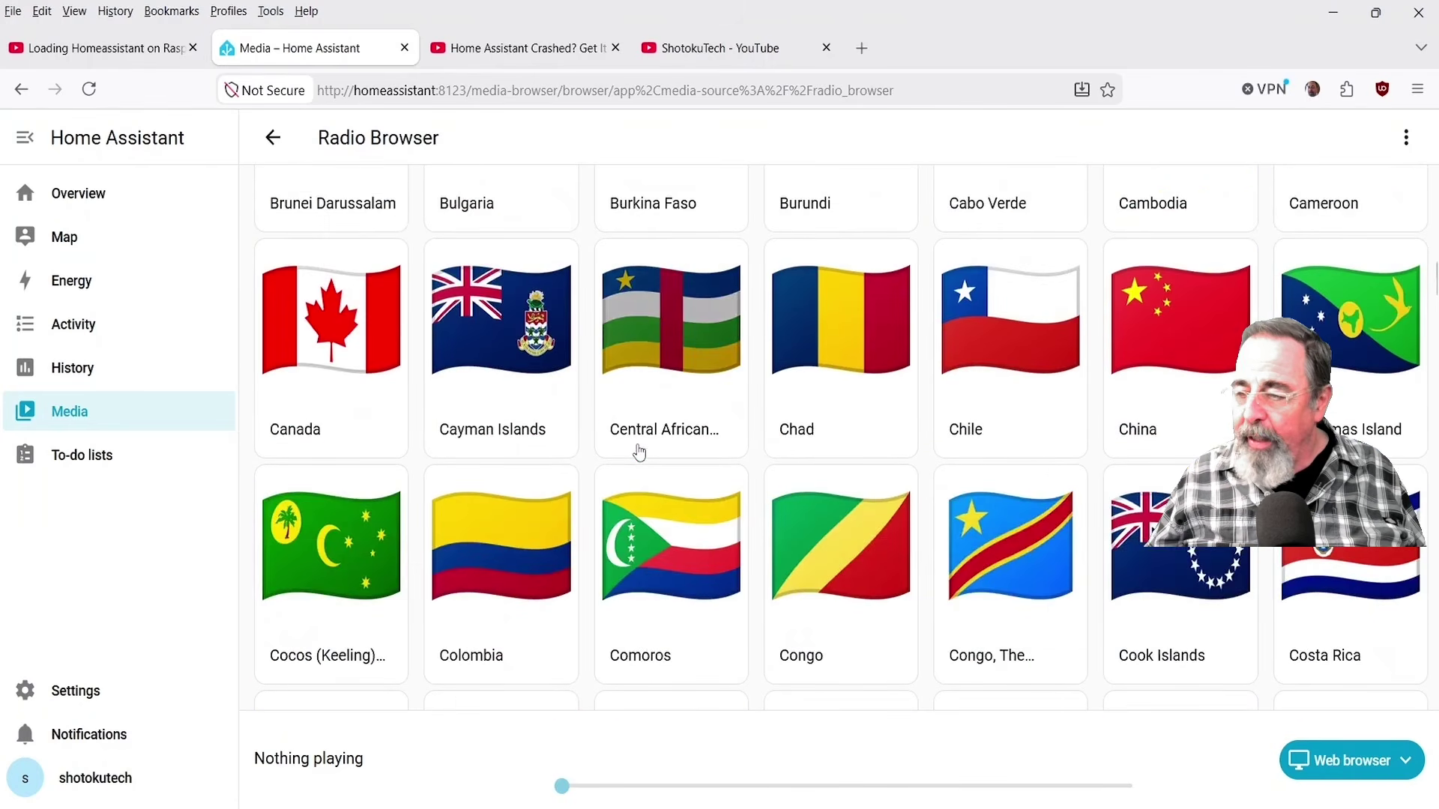
pyautogui.scroll(-20, 638, 452)
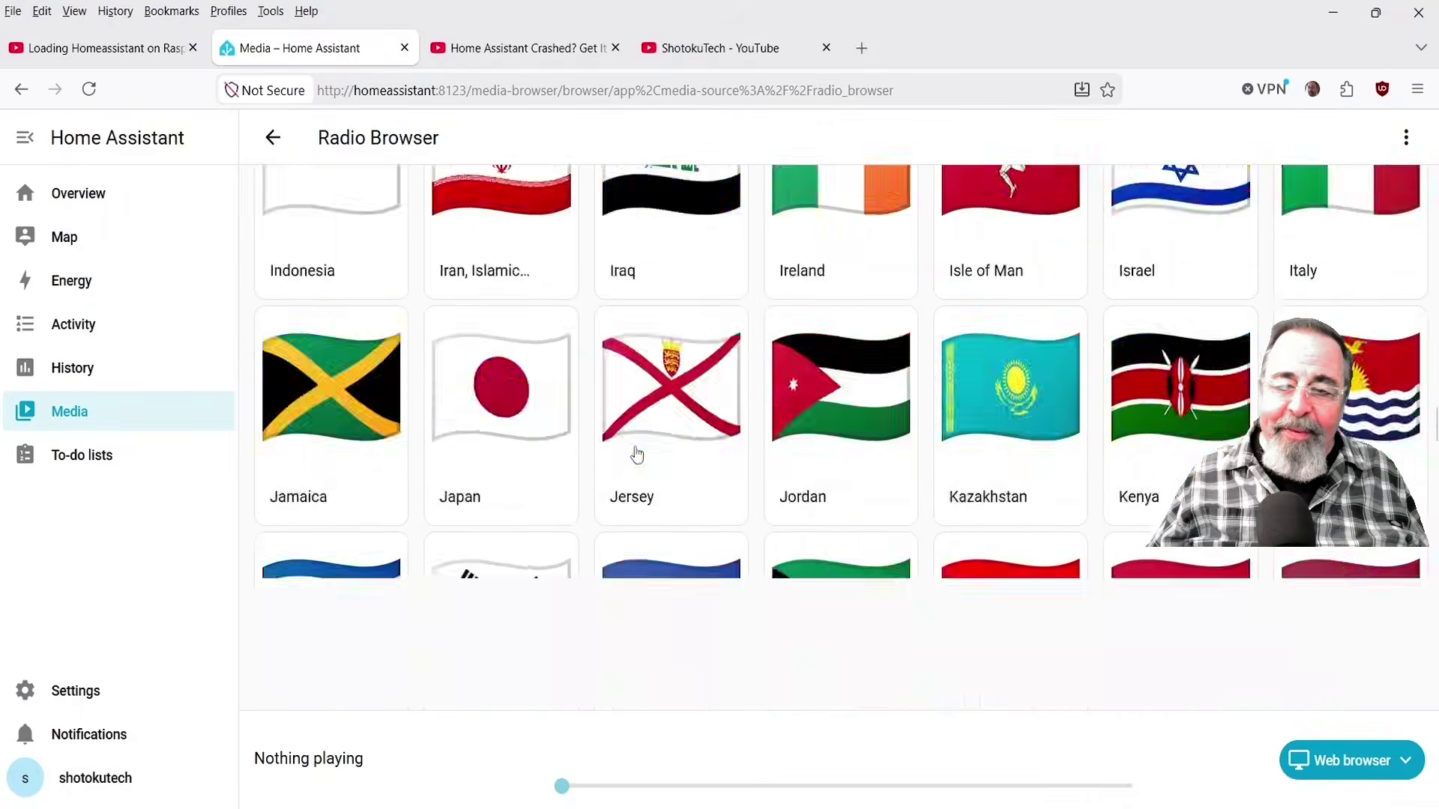
pyautogui.scroll(-20, 637, 455)
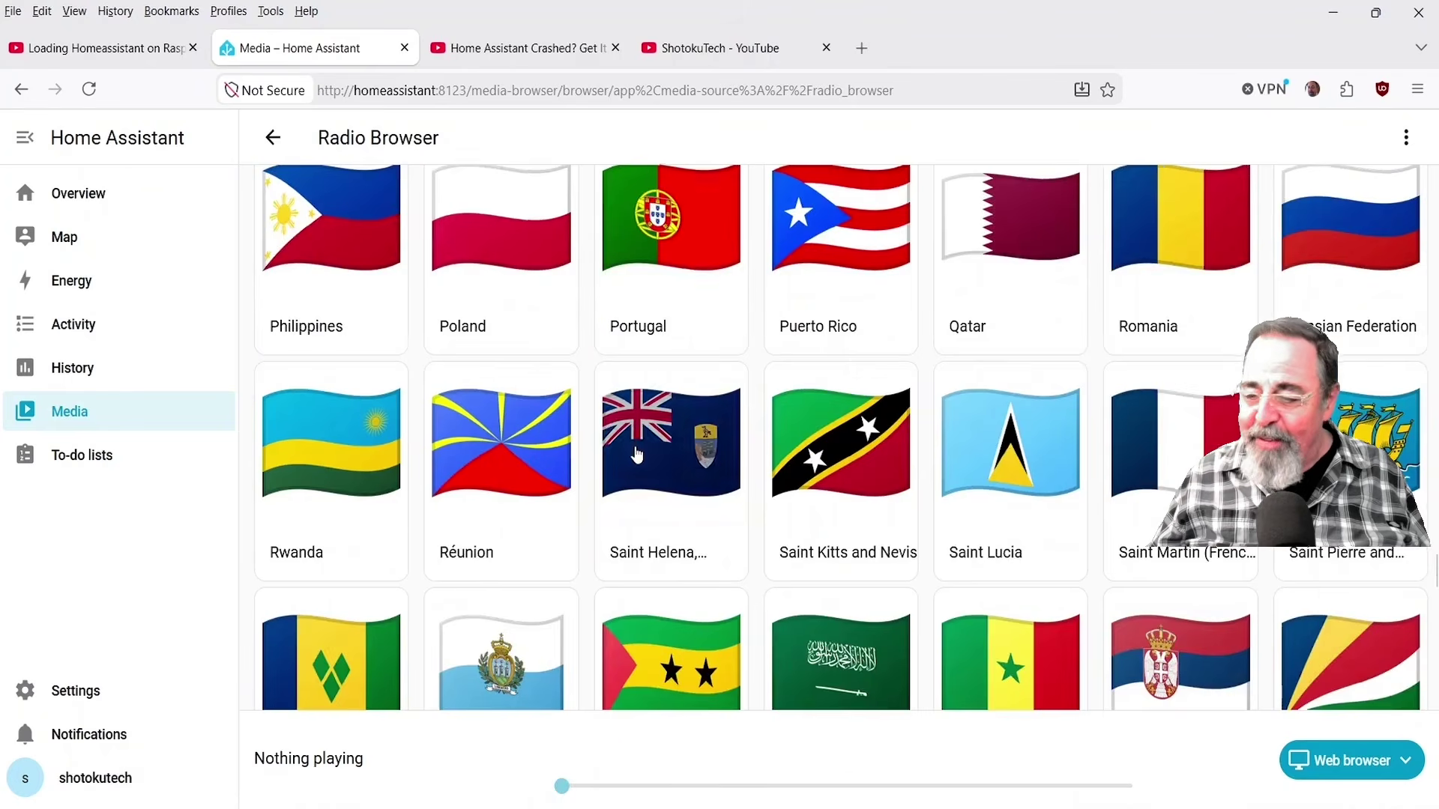
pyautogui.scroll(-15, 637, 455)
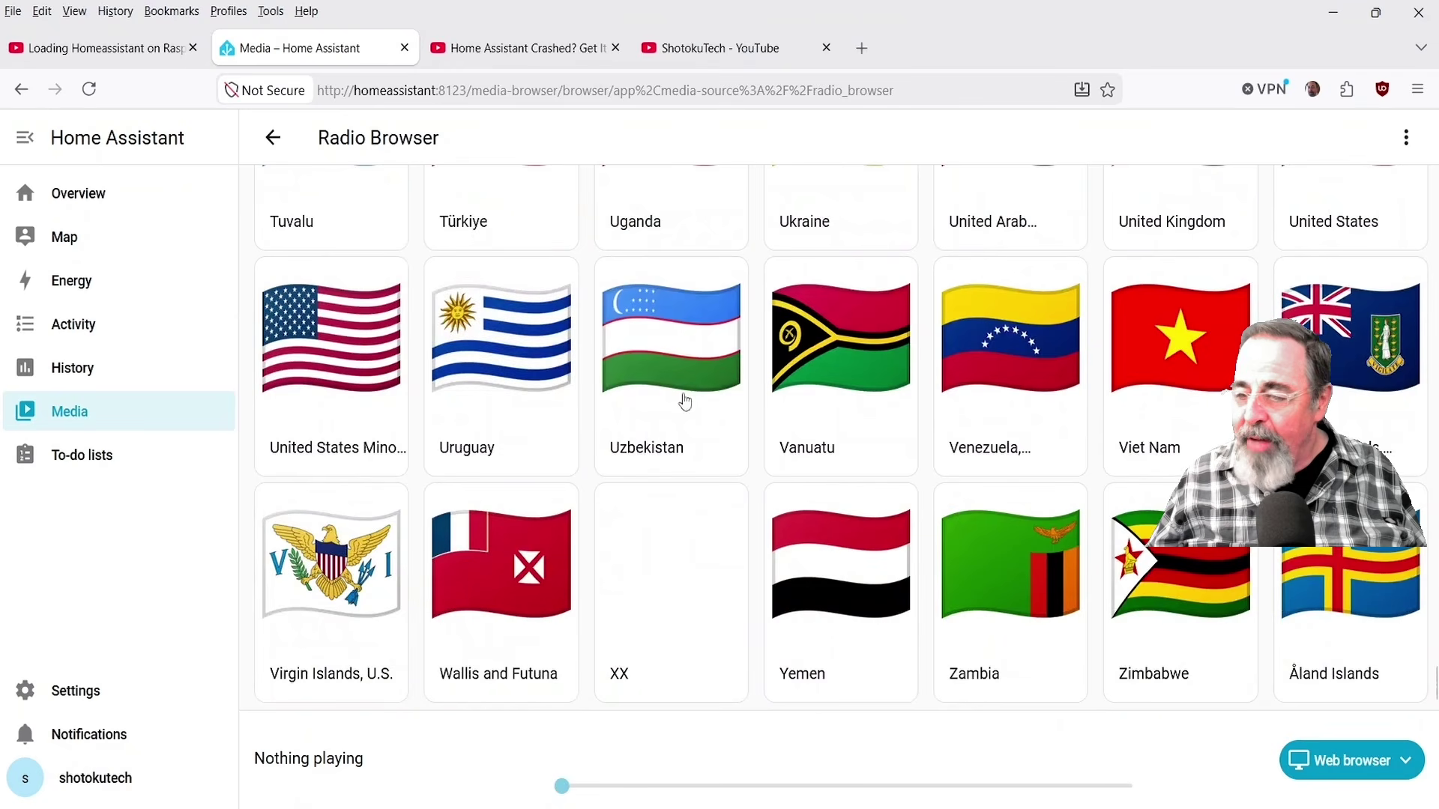
# - Play Hip Hop Workout Radio from the United States stations and raise the computer's volume
pyautogui.click(1305, 209)
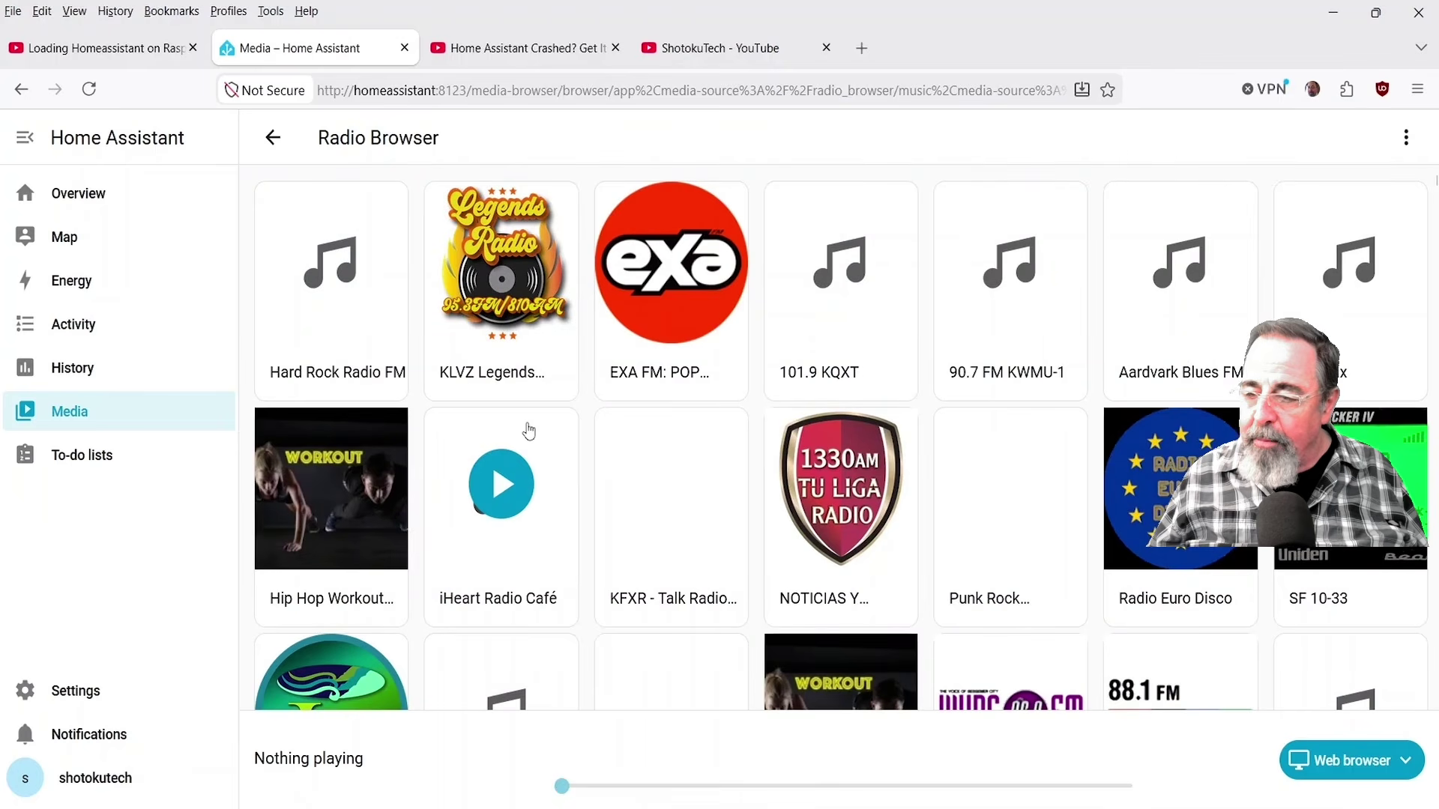
pyautogui.click(333, 480)
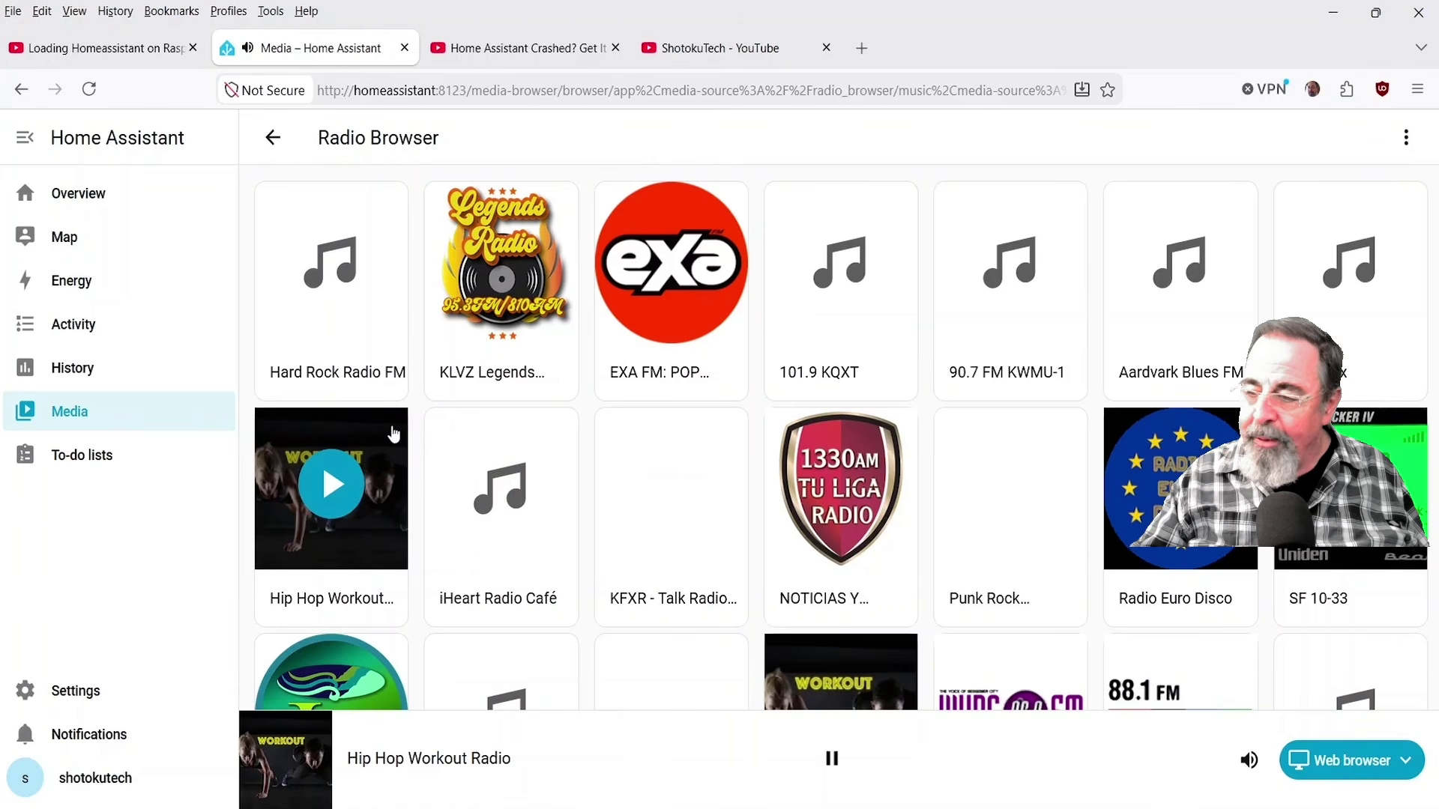
pyautogui.press('XF86AudioRaiseVolume')
pyautogui.press('XF86AudioRaiseVolume')
pyautogui.press('XF86AudioRaiseVolume')
pyautogui.press('XF86AudioRaiseVolume')
pyautogui.press('XF86AudioRaiseVolume')
pyautogui.press('XF86AudioRaiseVolume')
pyautogui.press('XF86AudioRaiseVolume')
pyautogui.press('XF86AudioRaiseVolume')
pyautogui.press('XF86AudioRaiseVolume')
pyautogui.press('XF86AudioRaiseVolume')
pyautogui.press('XF86AudioRaiseVolume')
pyautogui.press('XF86AudioRaiseVolume')
pyautogui.press('XF86AudioRaiseVolume')
pyautogui.press('XF86AudioRaiseVolume')
pyautogui.press('XF86AudioRaiseVolume')
pyautogui.press('XF86AudioRaiseVolume')
pyautogui.press('XF86AudioRaiseVolume')
pyautogui.press('XF86AudioRaiseVolume')
pyautogui.press('XF86AudioRaiseVolume')
pyautogui.press('XF86AudioRaiseVolume')
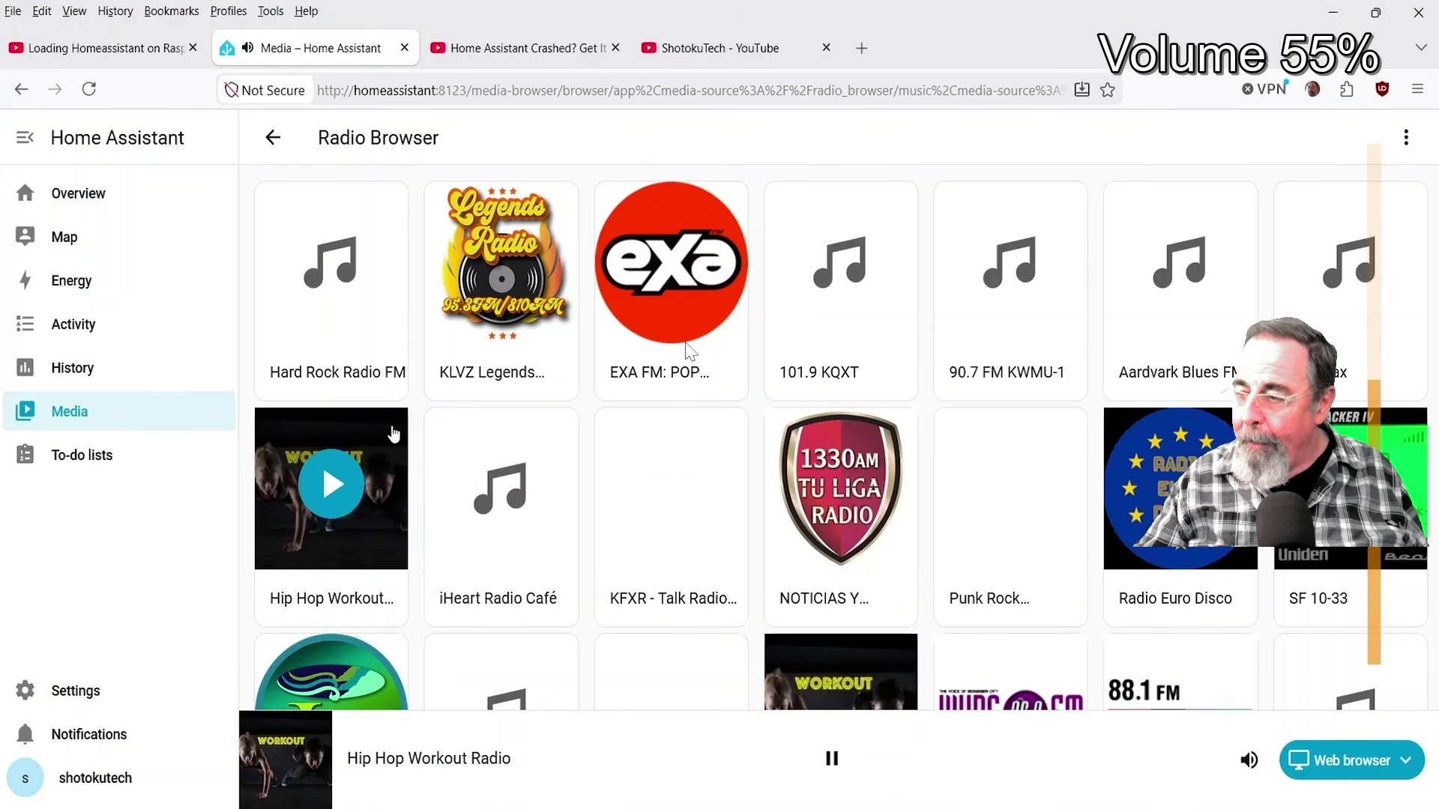
pyautogui.press('XF86AudioRaiseVolume')
pyautogui.press('XF86AudioRaiseVolume')
pyautogui.press('XF86AudioRaiseVolume')
pyautogui.press('XF86AudioRaiseVolume')
pyautogui.press('XF86AudioRaiseVolume')
pyautogui.press('XF86AudioRaiseVolume')
pyautogui.press('XF86AudioRaiseVolume')
pyautogui.press('XF86AudioRaiseVolume')
pyautogui.press('XF86AudioRaiseVolume')
pyautogui.press('XF86AudioRaiseVolume')
pyautogui.press('XF86AudioRaiseVolume')
pyautogui.press('XF86AudioRaiseVolume')
pyautogui.press('XF86AudioRaiseVolume')
pyautogui.press('XF86AudioRaiseVolume')
pyautogui.press('XF86AudioRaiseVolume')
pyautogui.press('XF86AudioRaiseVolume')
pyautogui.press('XF86AudioRaiseVolume')
pyautogui.press('XF86AudioRaiseVolume')
pyautogui.press('XF86AudioRaiseVolume')
pyautogui.press('XF86AudioRaiseVolume')
pyautogui.press('XF86AudioRaiseVolume')
pyautogui.press('XF86AudioRaiseVolume')
pyautogui.press('XF86AudioRaiseVolume')
pyautogui.press('XF86AudioRaiseVolume')
pyautogui.press('XF86AudioRaiseVolume')
pyautogui.press('XF86AudioRaiseVolume')
pyautogui.press('XF86AudioRaiseVolume')
pyautogui.press('XF86AudioRaiseVolume')
pyautogui.press('XF86AudioRaiseVolume')
pyautogui.press('XF86AudioRaiseVolume')
pyautogui.press('XF86AudioRaiseVolume')
pyautogui.press('XF86AudioRaiseVolume')
pyautogui.press('XF86AudioRaiseVolume')
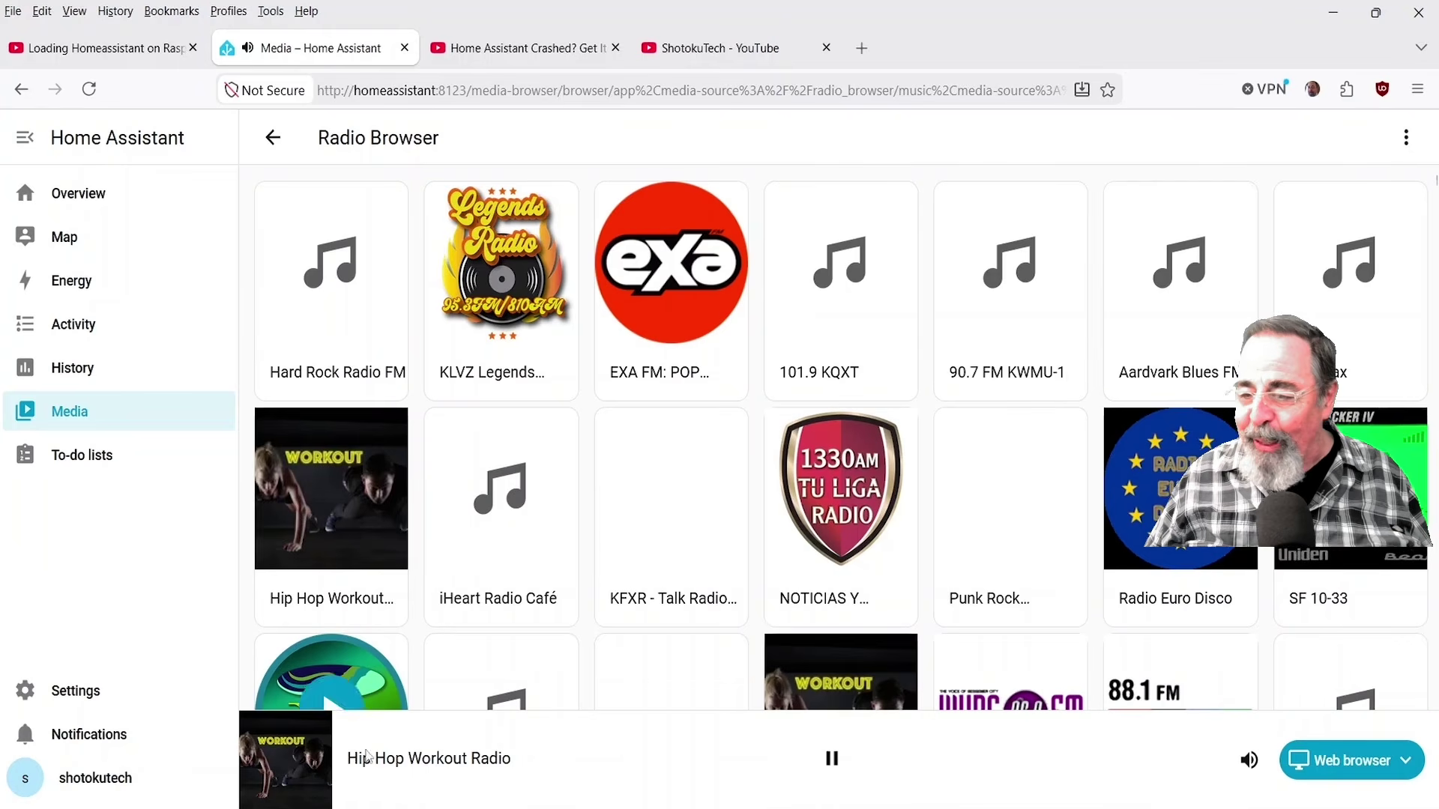
# - Pause the radio playback and return to the Radio Browser country list
pyautogui.moveTo(337, 489)
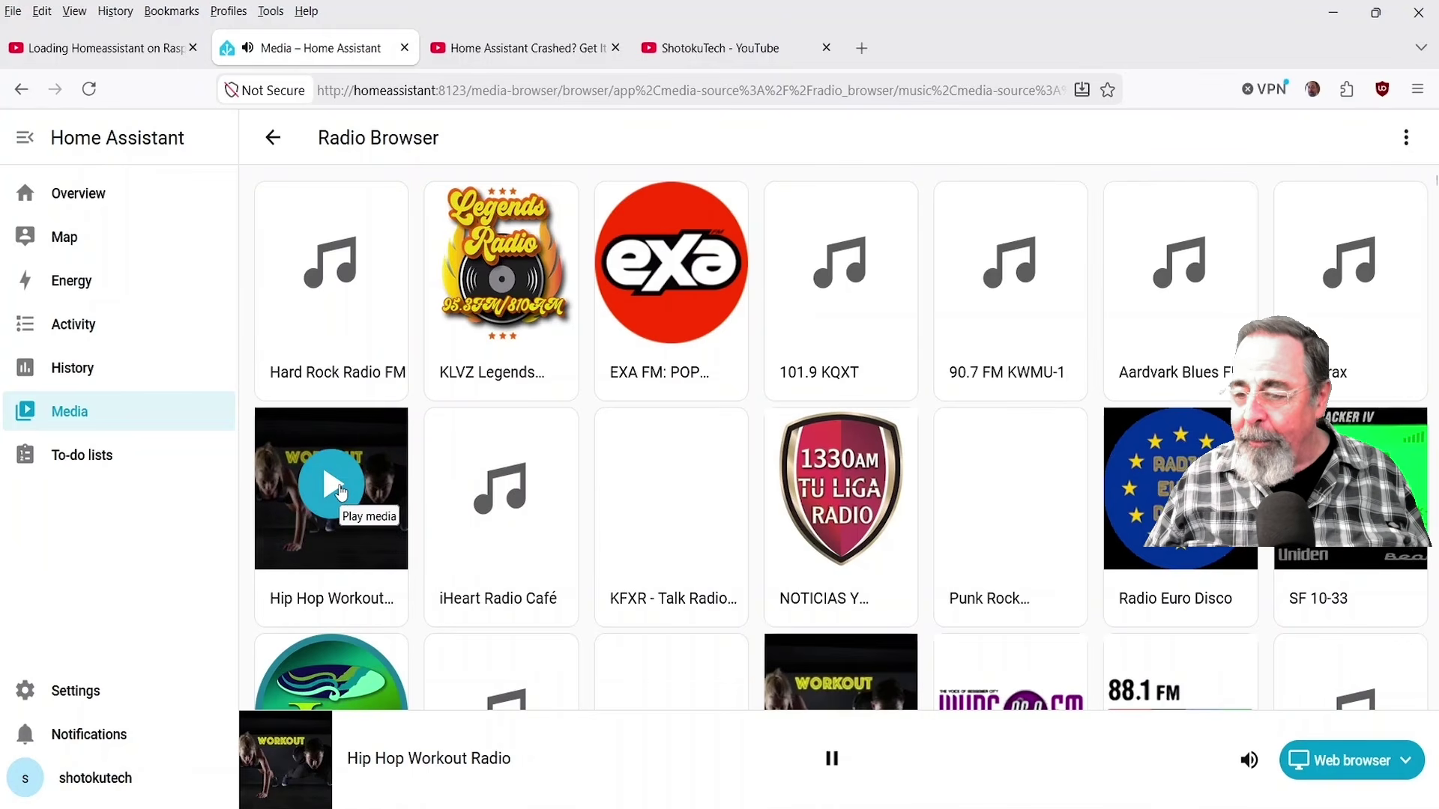
pyautogui.moveTo(335, 265)
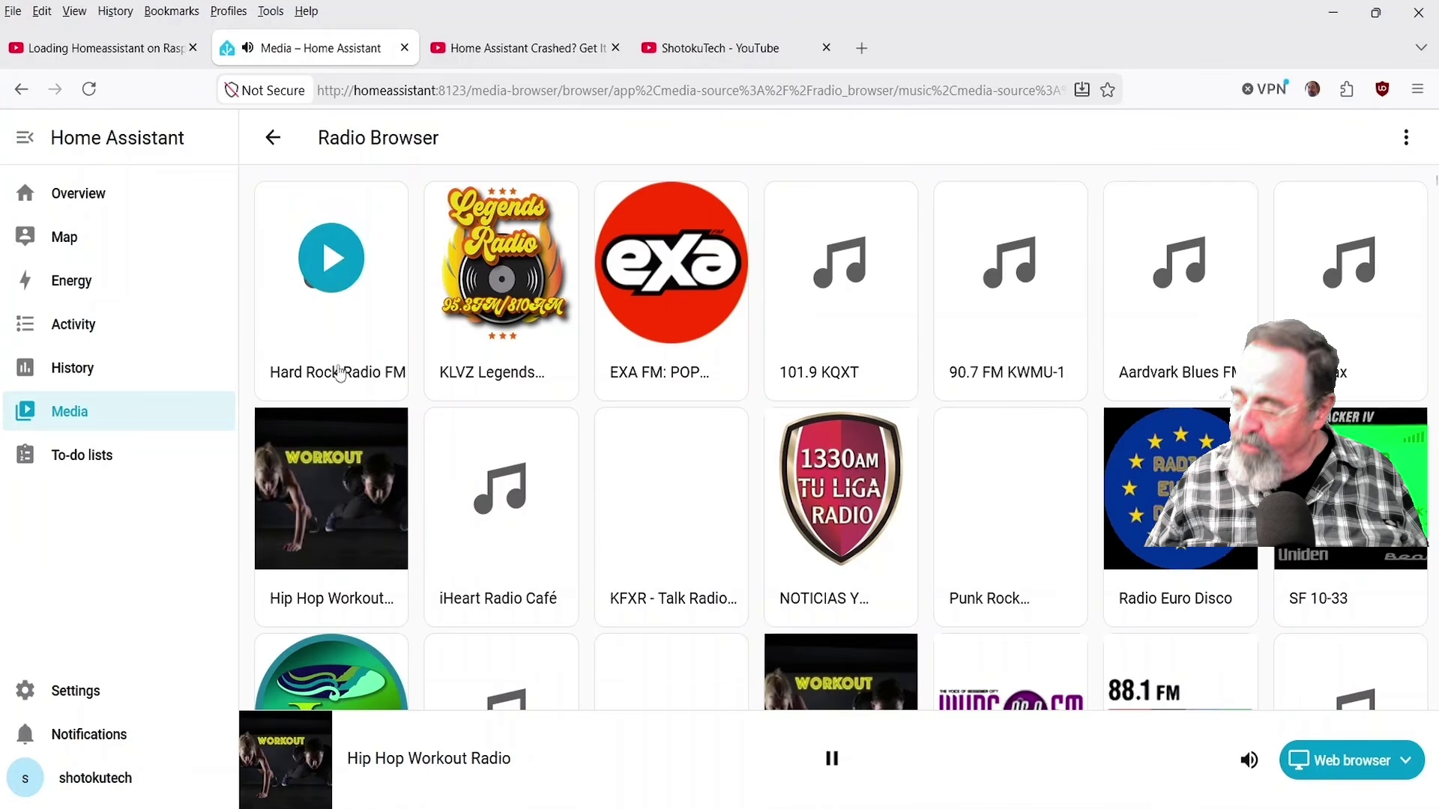
pyautogui.click(334, 267)
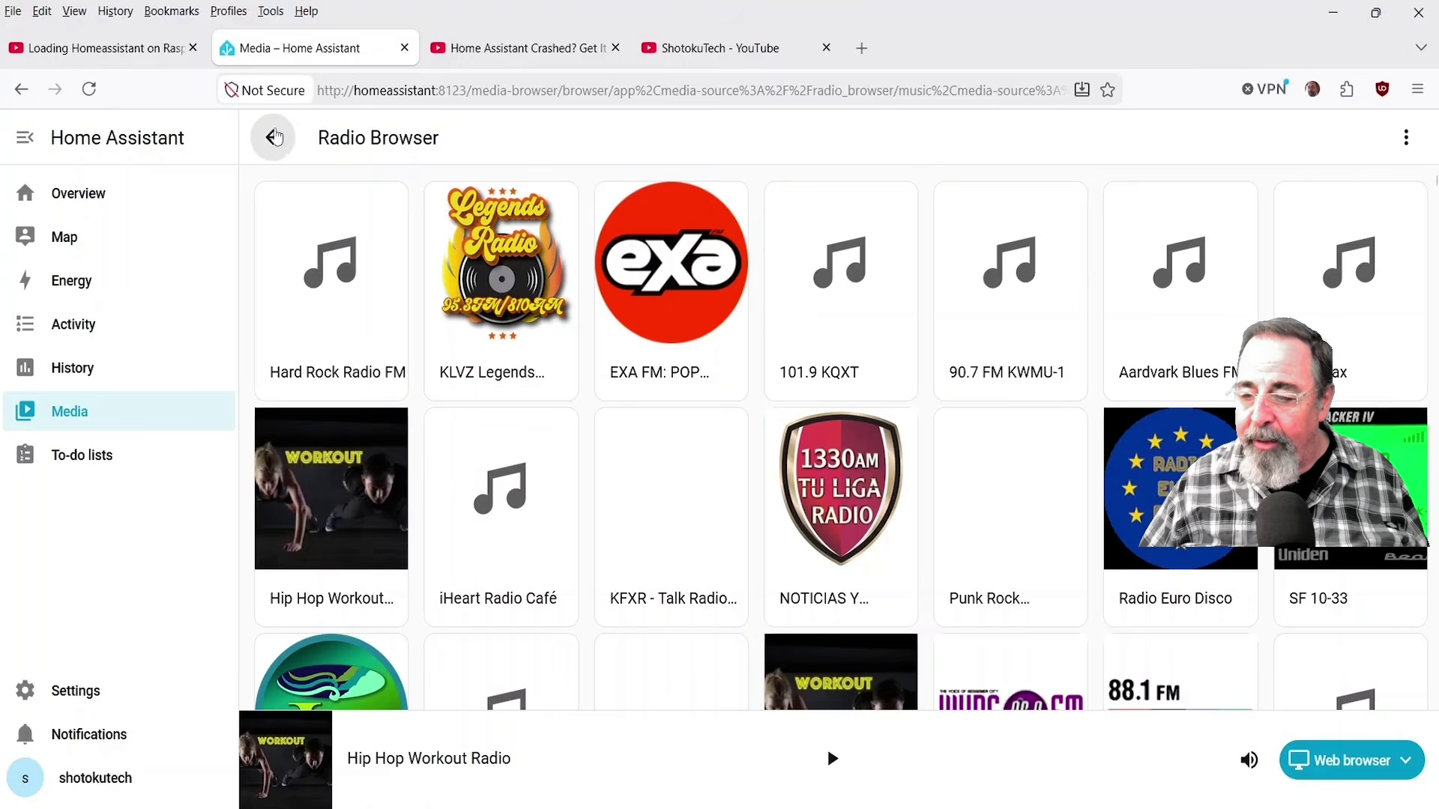
pyautogui.click(273, 137)
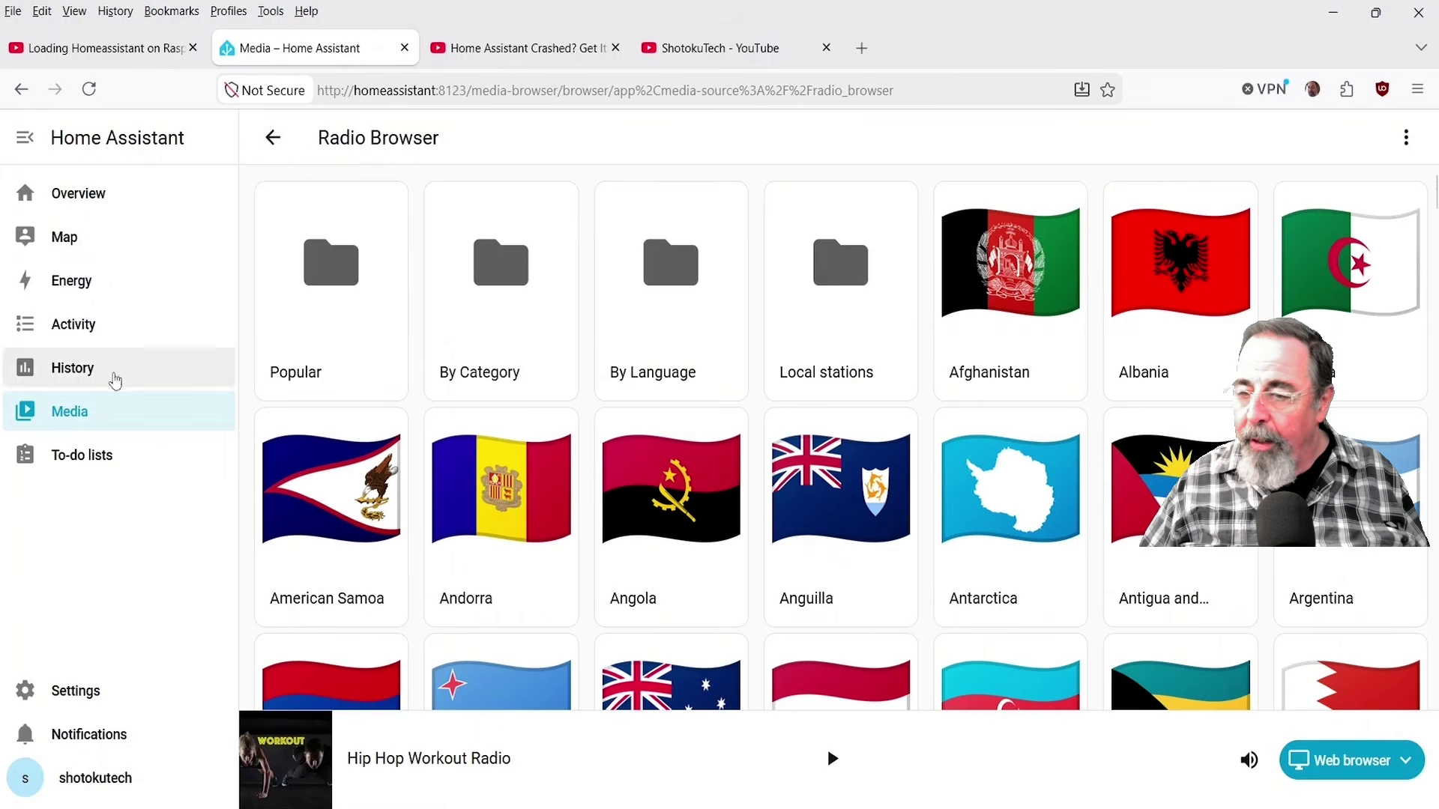
# - View the Shopping List under To-do lists and check the list creation form without creating a list
pyautogui.click(106, 460)
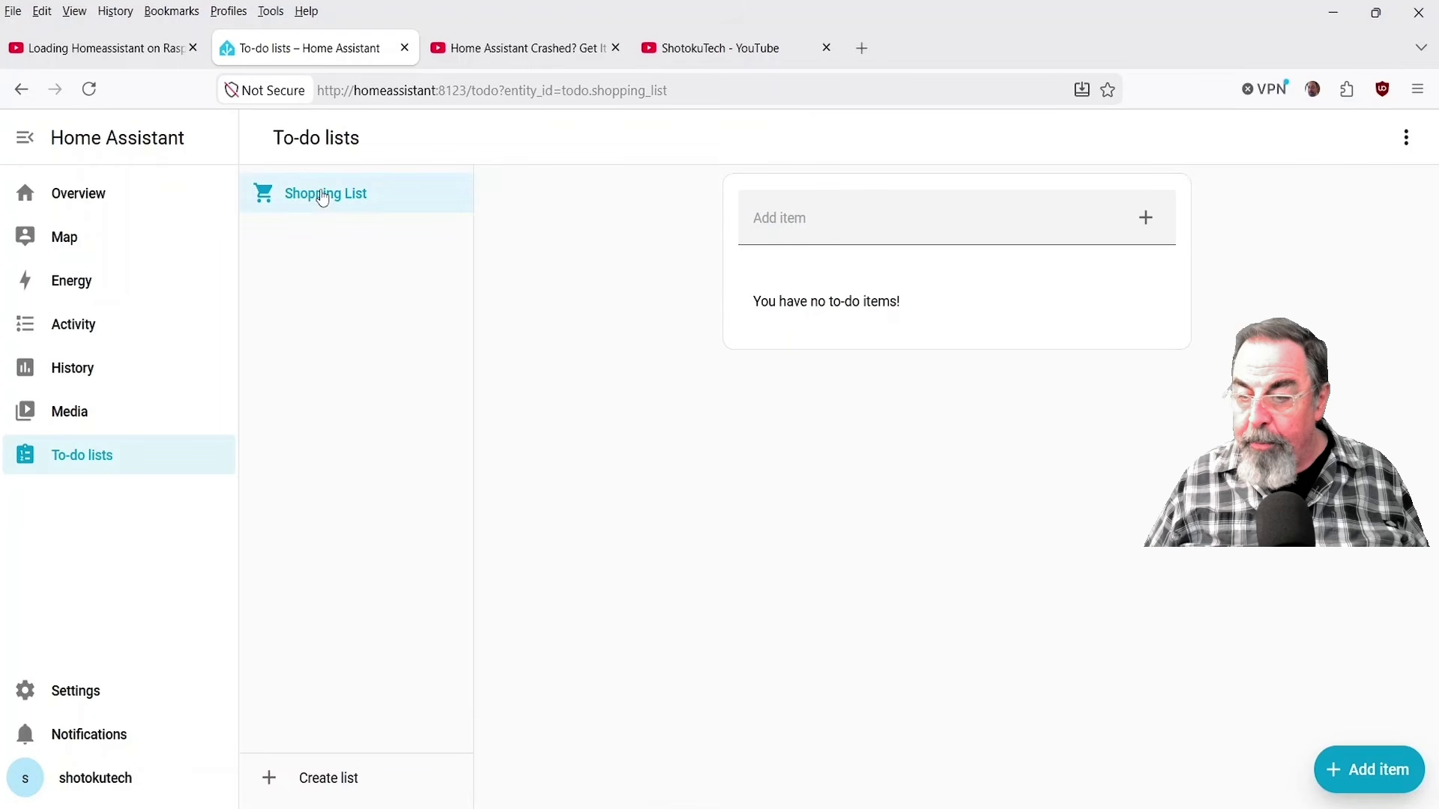
pyautogui.click(270, 791)
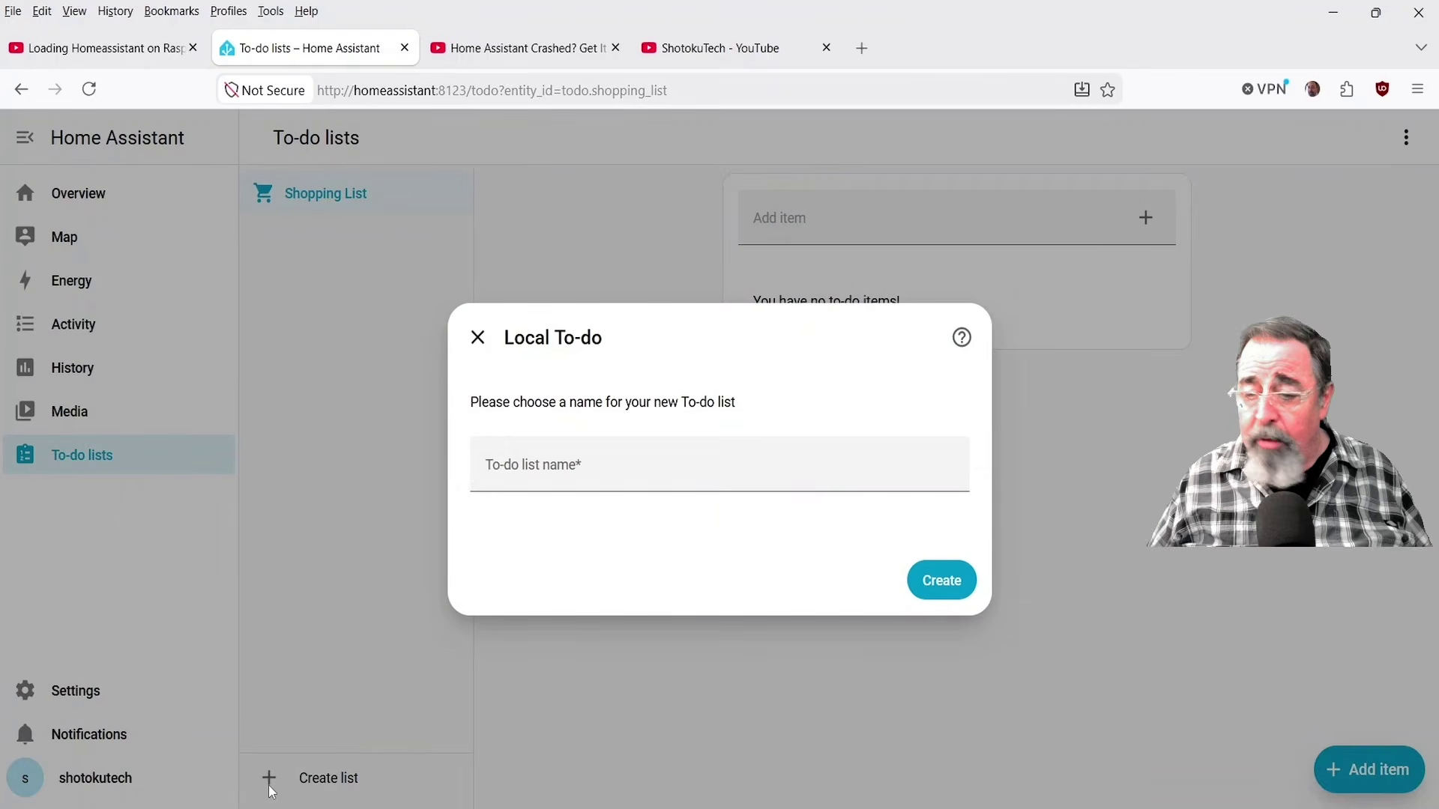
pyautogui.click(478, 338)
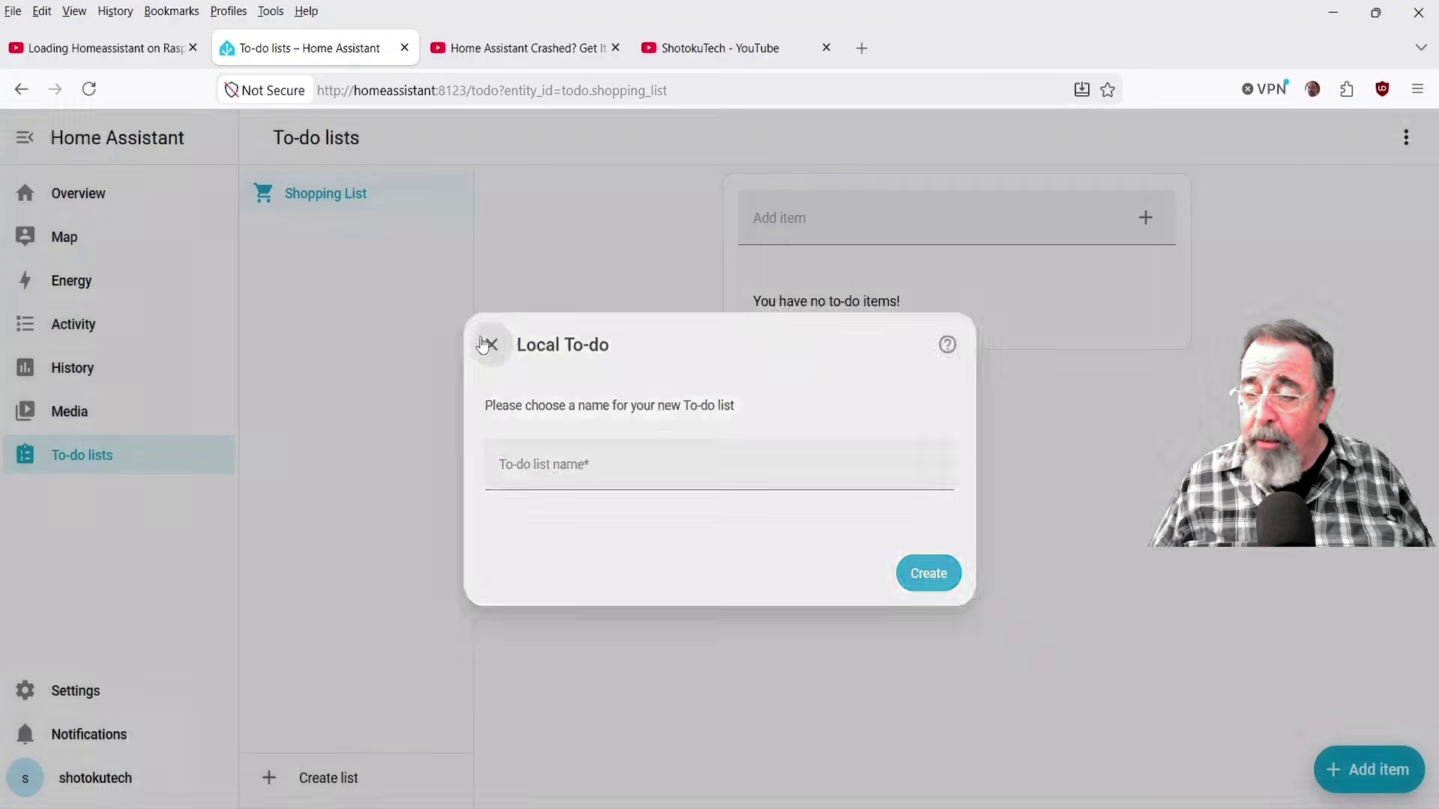
# - Open the Home Assistant Cloud page from Settings and return to the Settings overview
pyautogui.click(77, 701)
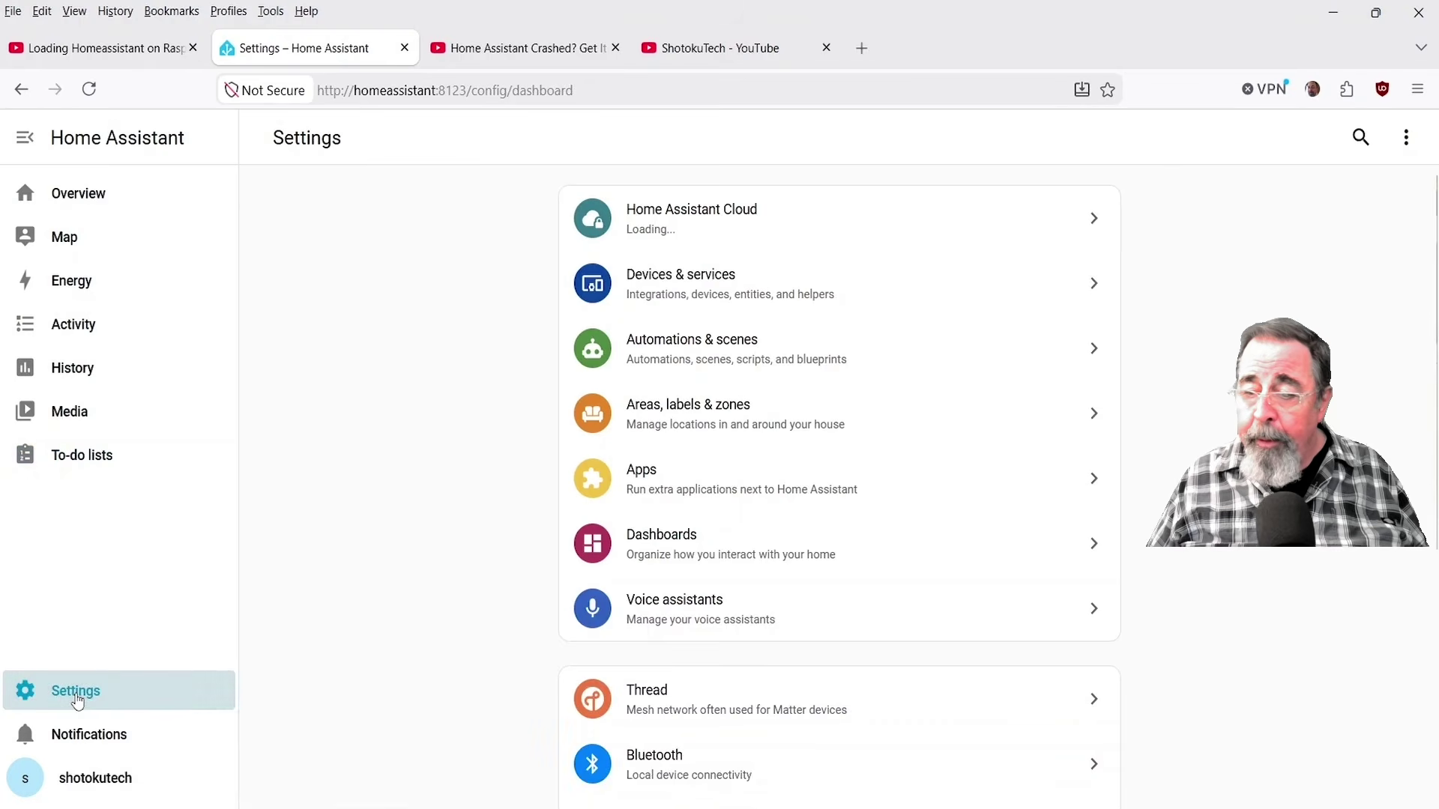
pyautogui.click(771, 235)
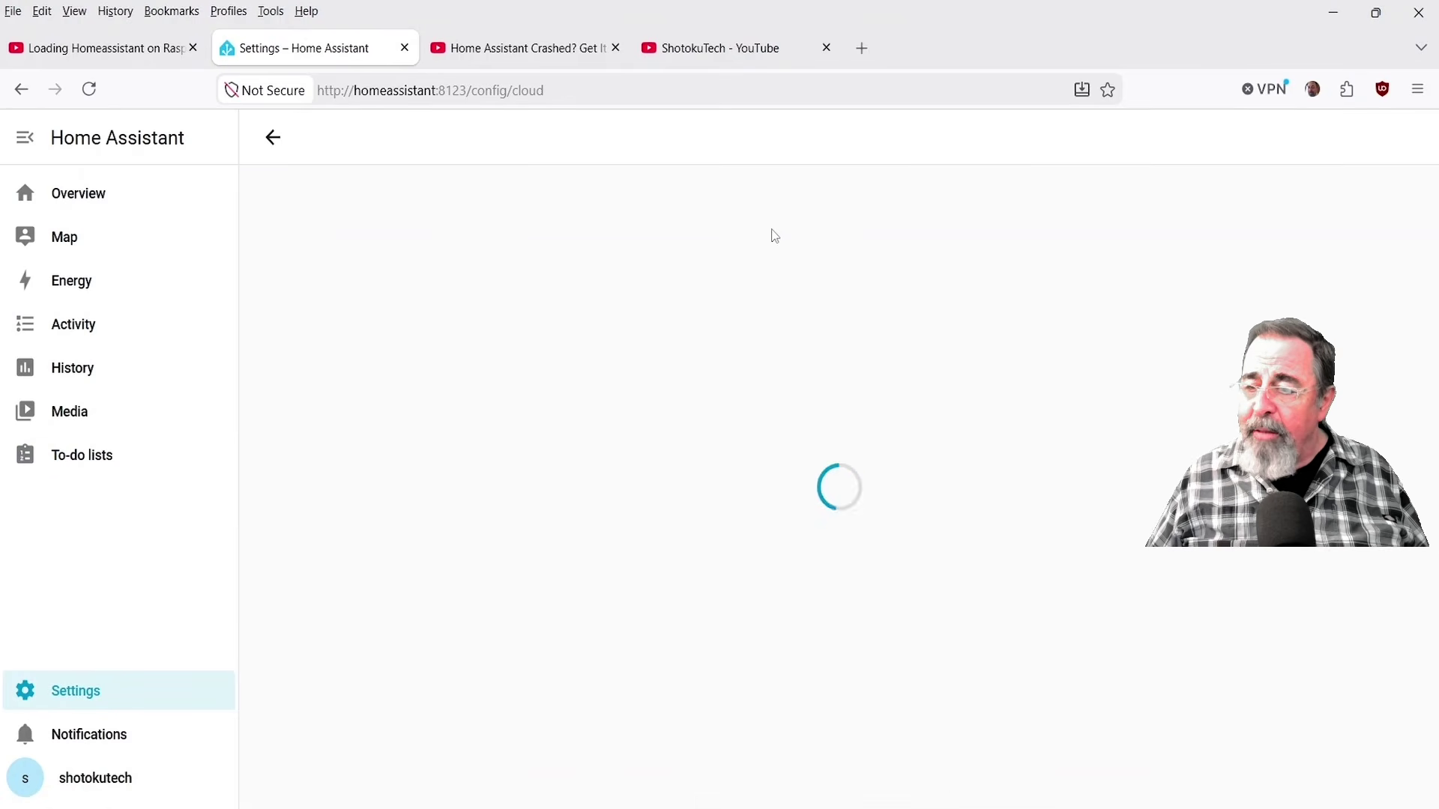
pyautogui.click(275, 142)
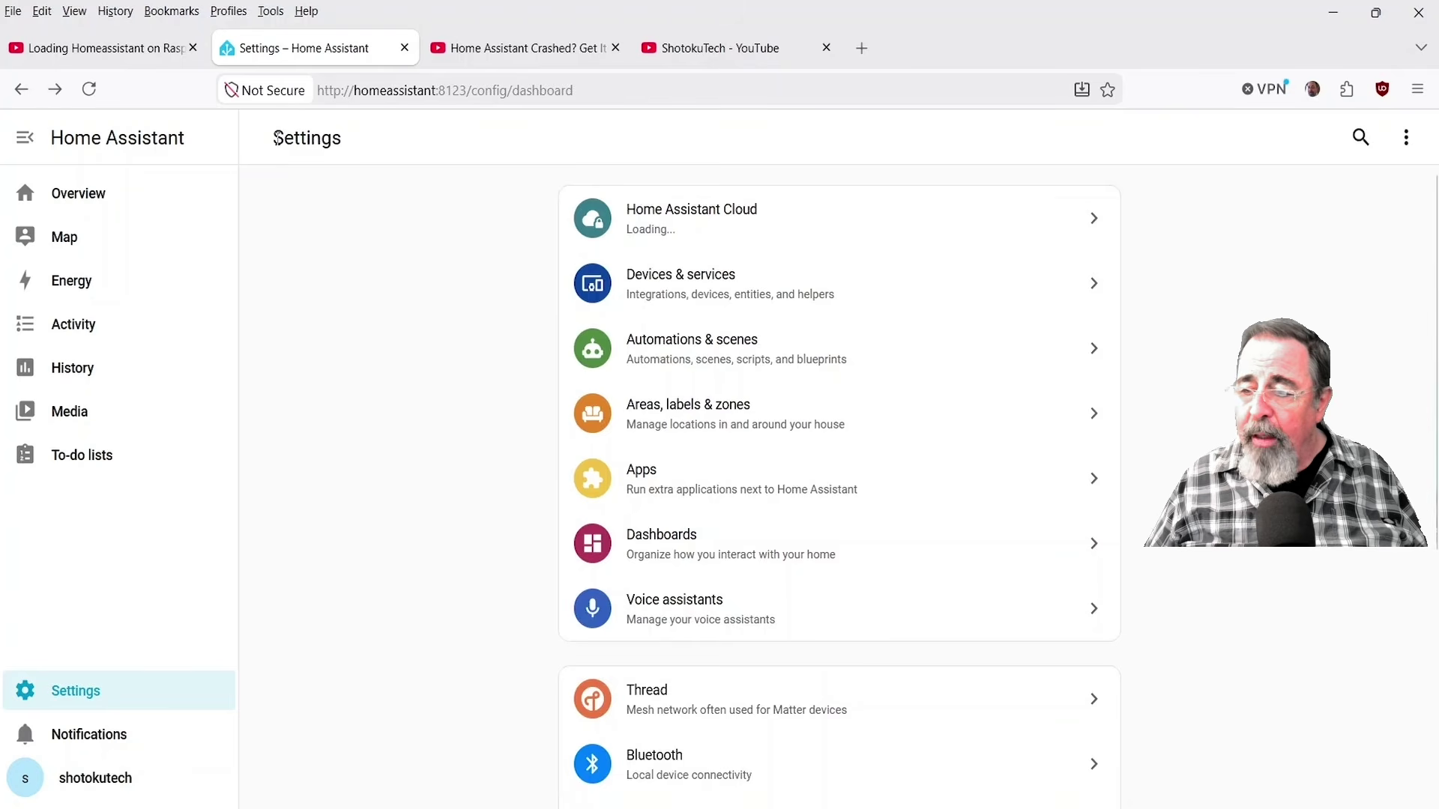
# - Review the installed integrations under Devices & services and look through the full device list
pyautogui.click(701, 302)
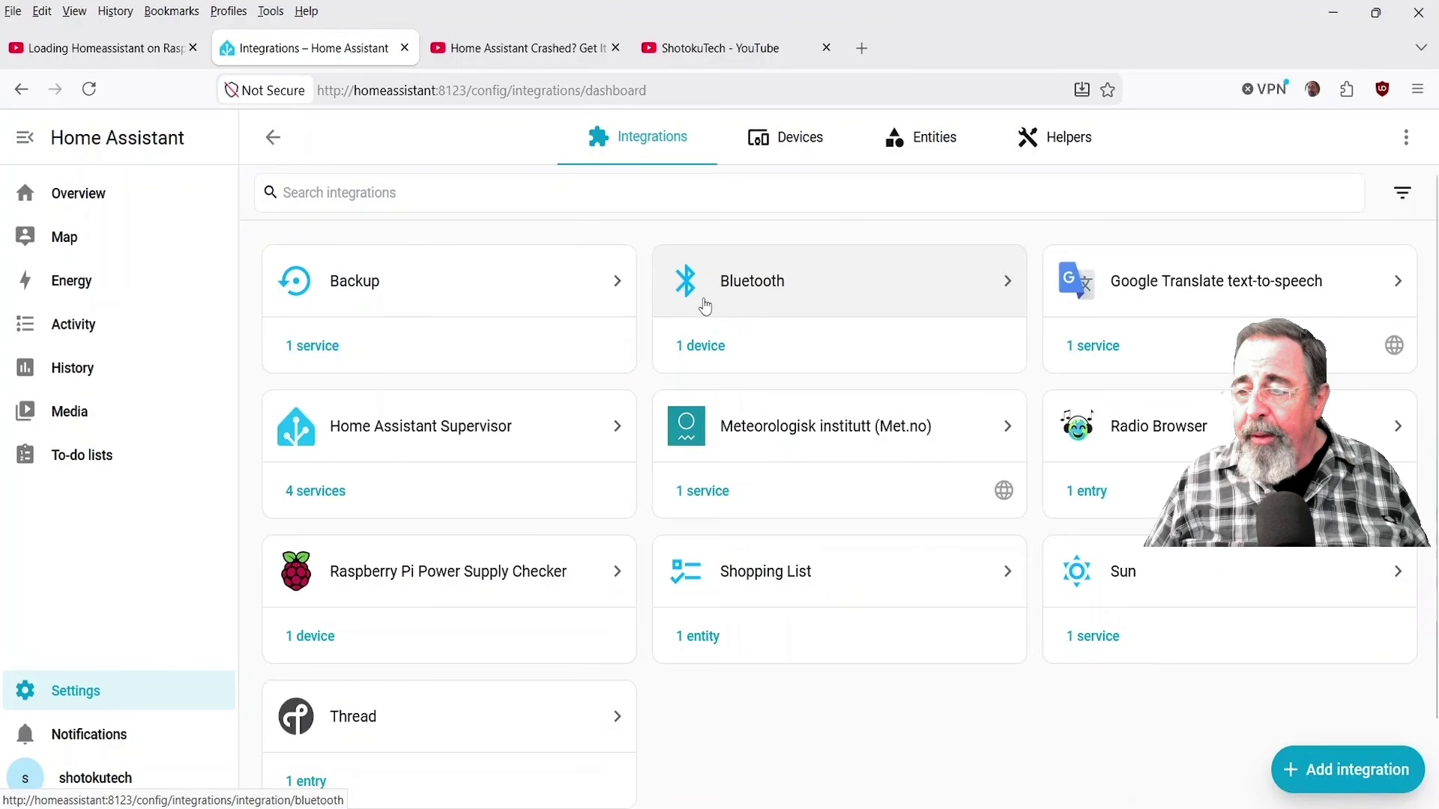
pyautogui.click(777, 157)
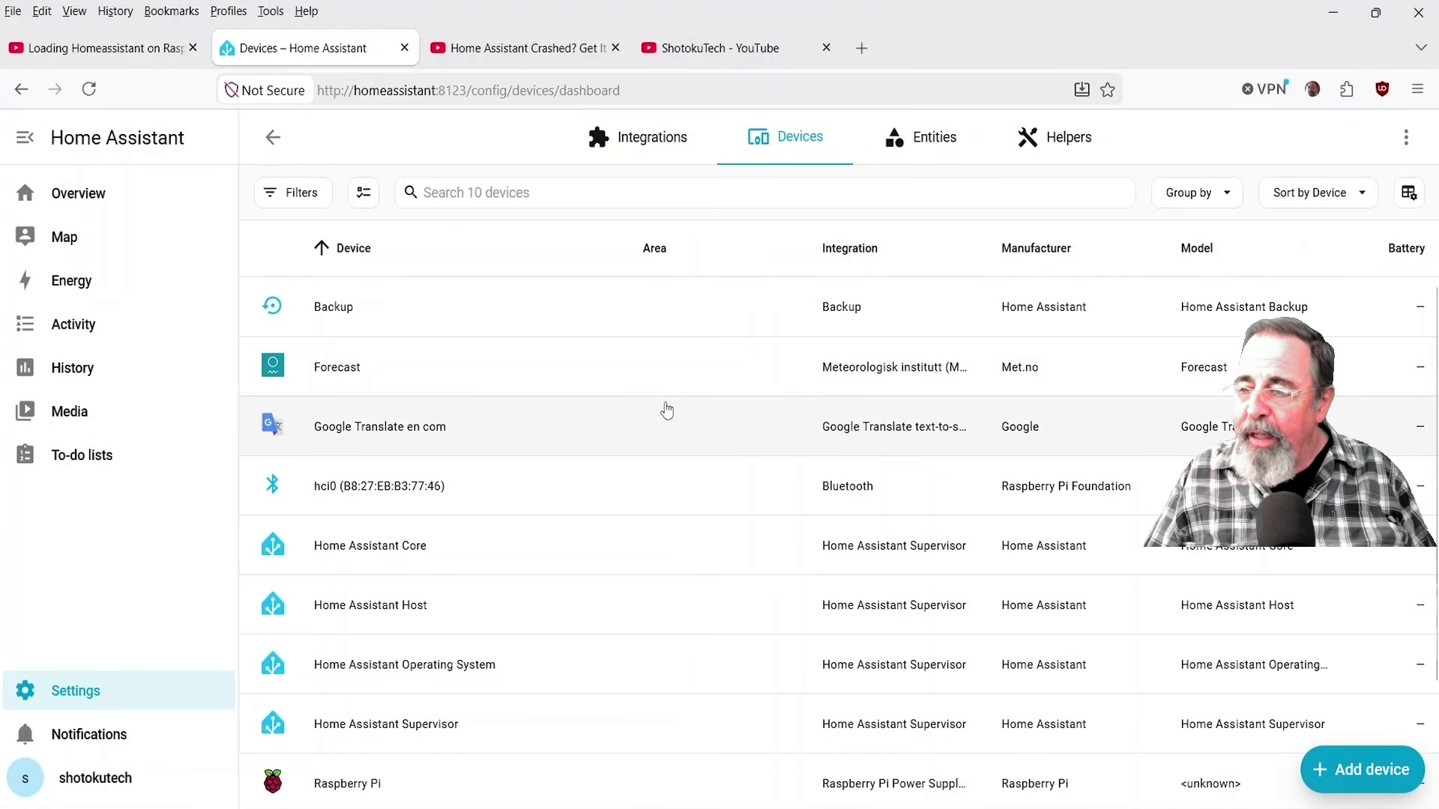
pyautogui.scroll(-2, 667, 410)
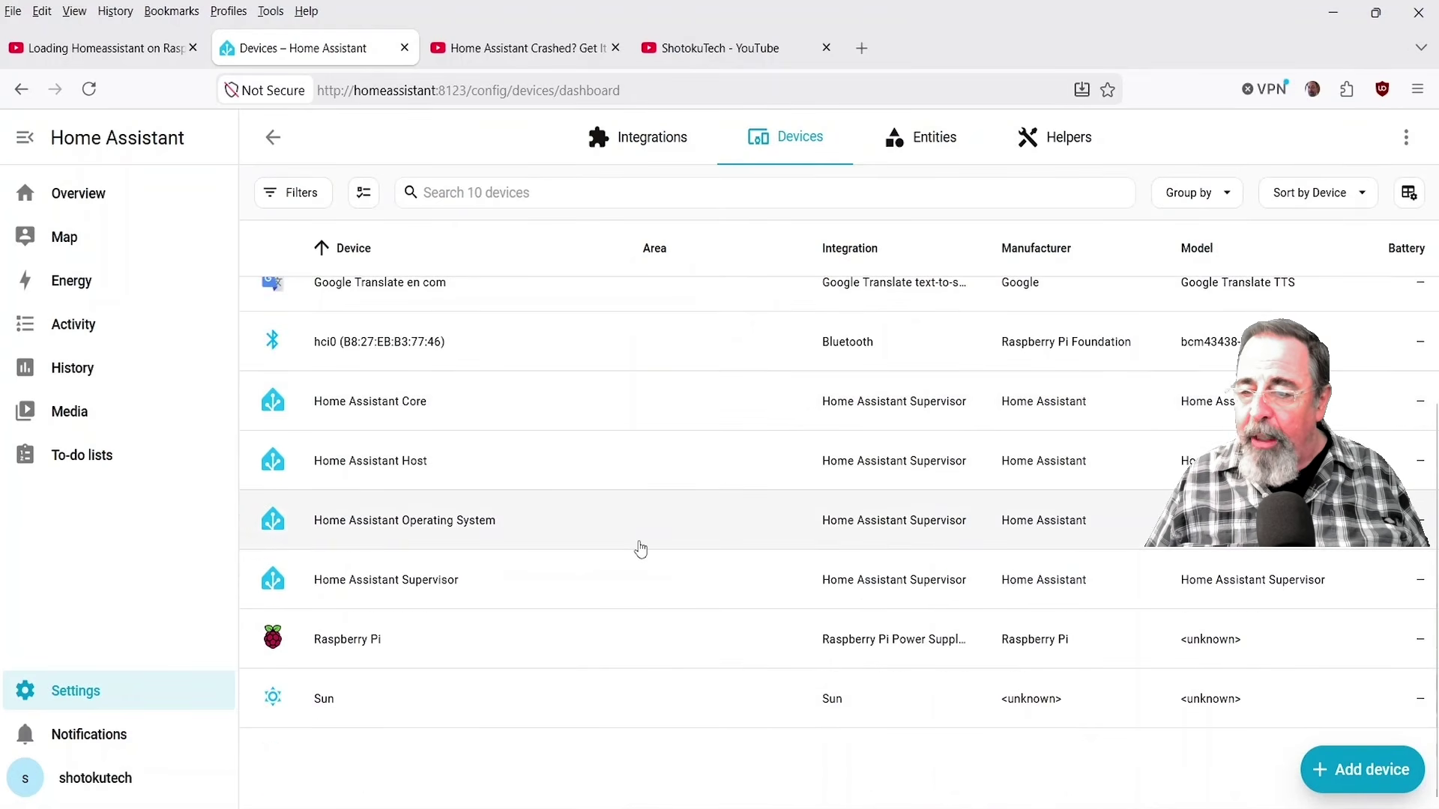
pyautogui.scroll(2, 641, 549)
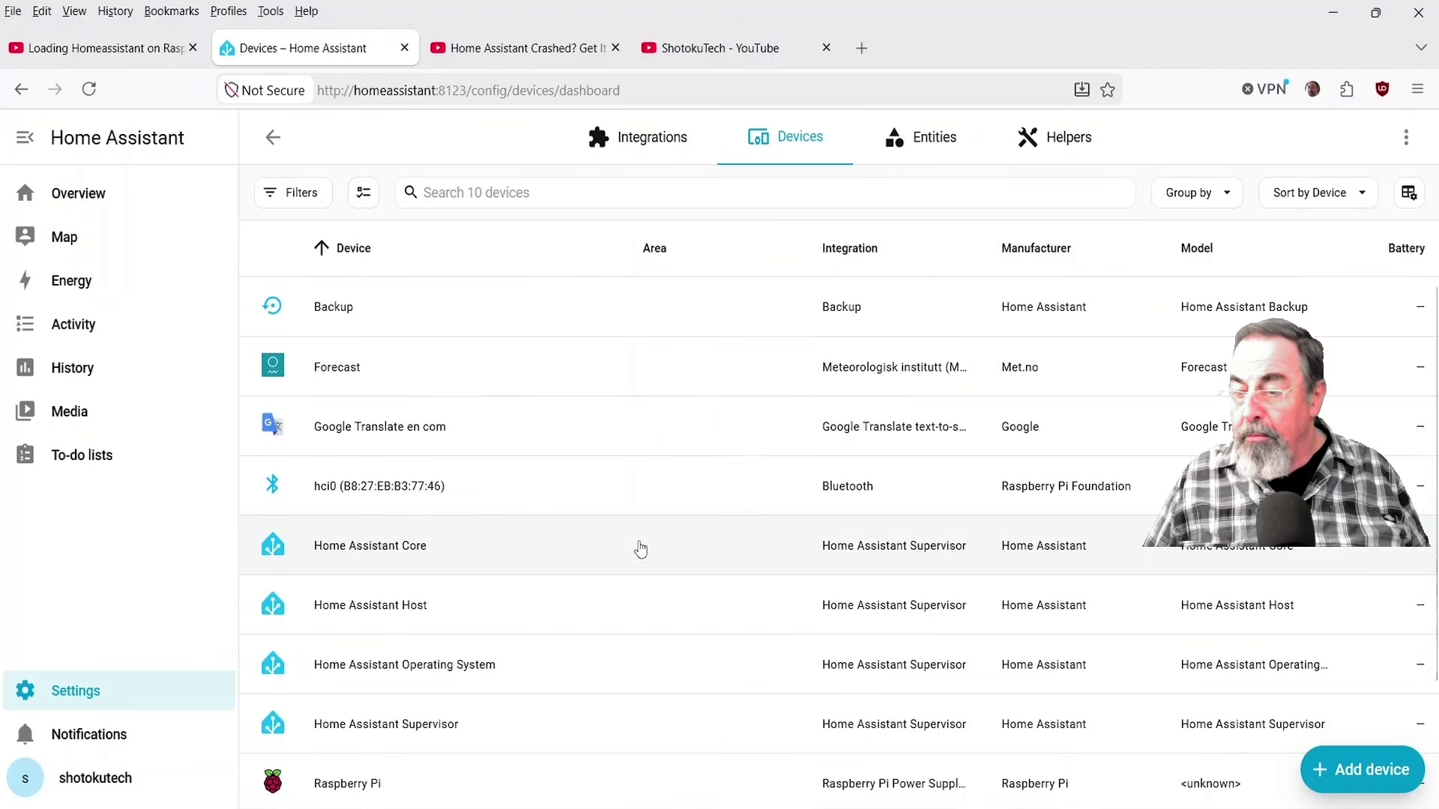
# - Look through the whole entity list, check the Person entity's details and view the Helpers page
pyautogui.click(928, 141)
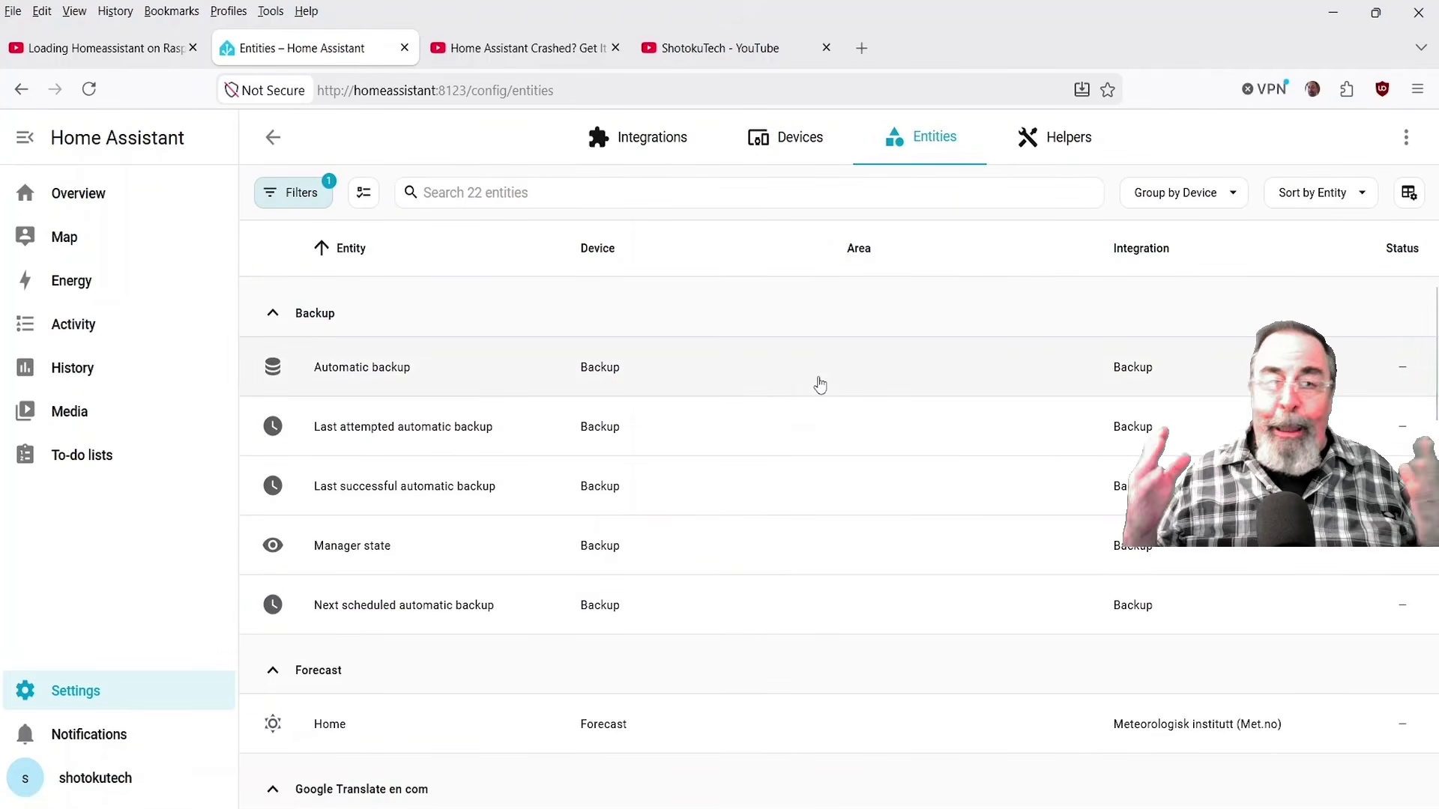
pyautogui.scroll(-5, 820, 385)
pyautogui.scroll(-5, 820, 385)
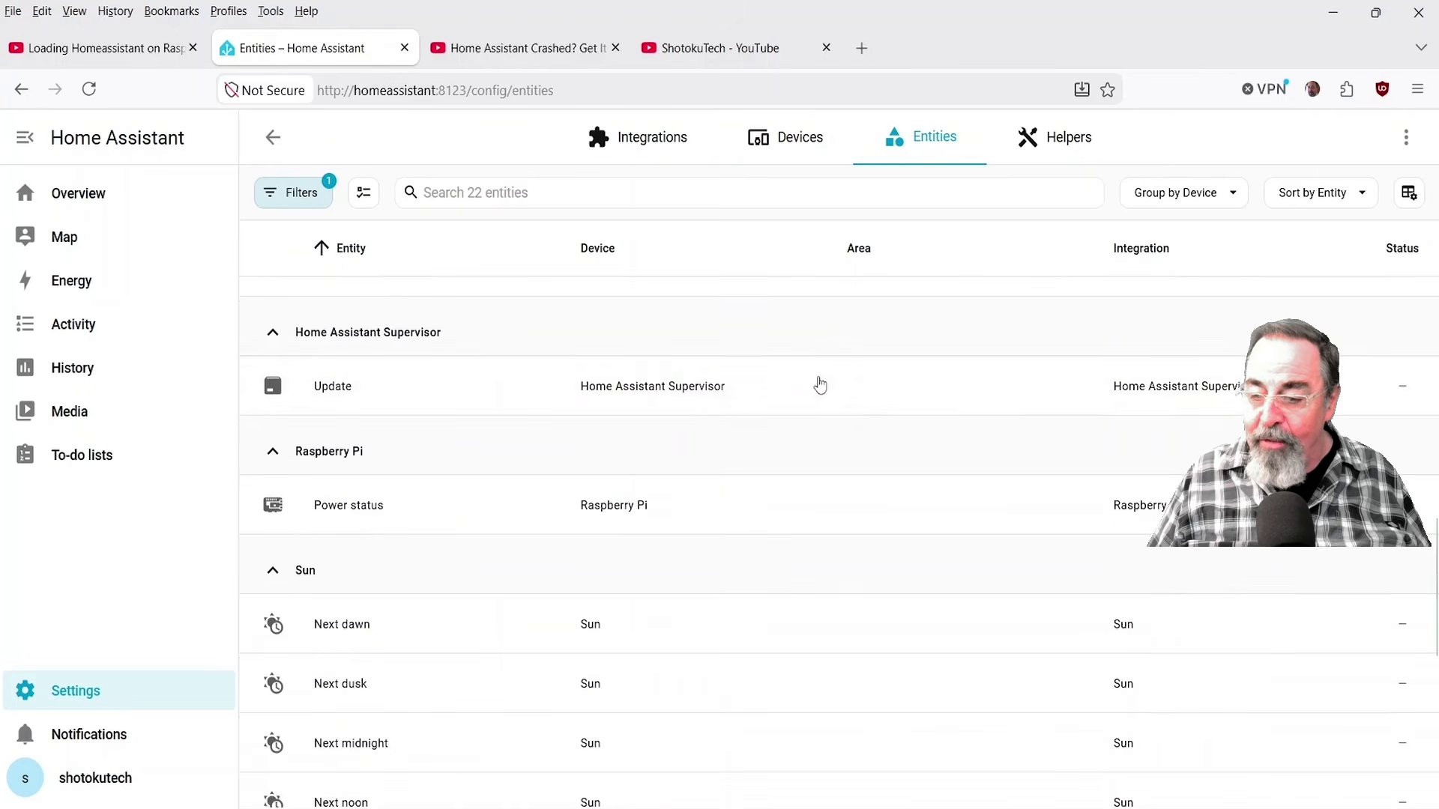
pyautogui.scroll(-4, 820, 385)
pyautogui.scroll(-2, 820, 385)
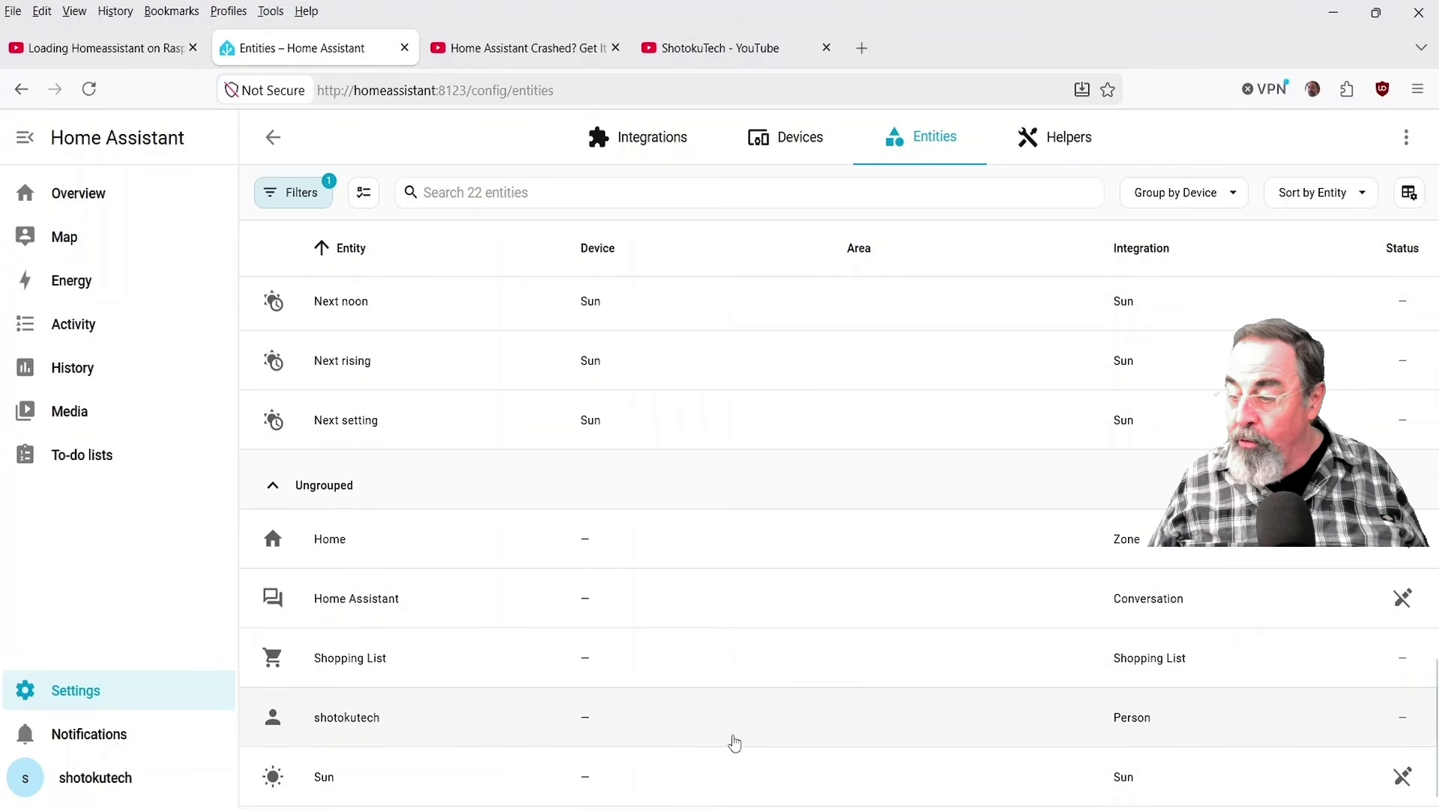
pyautogui.scroll(10, 734, 744)
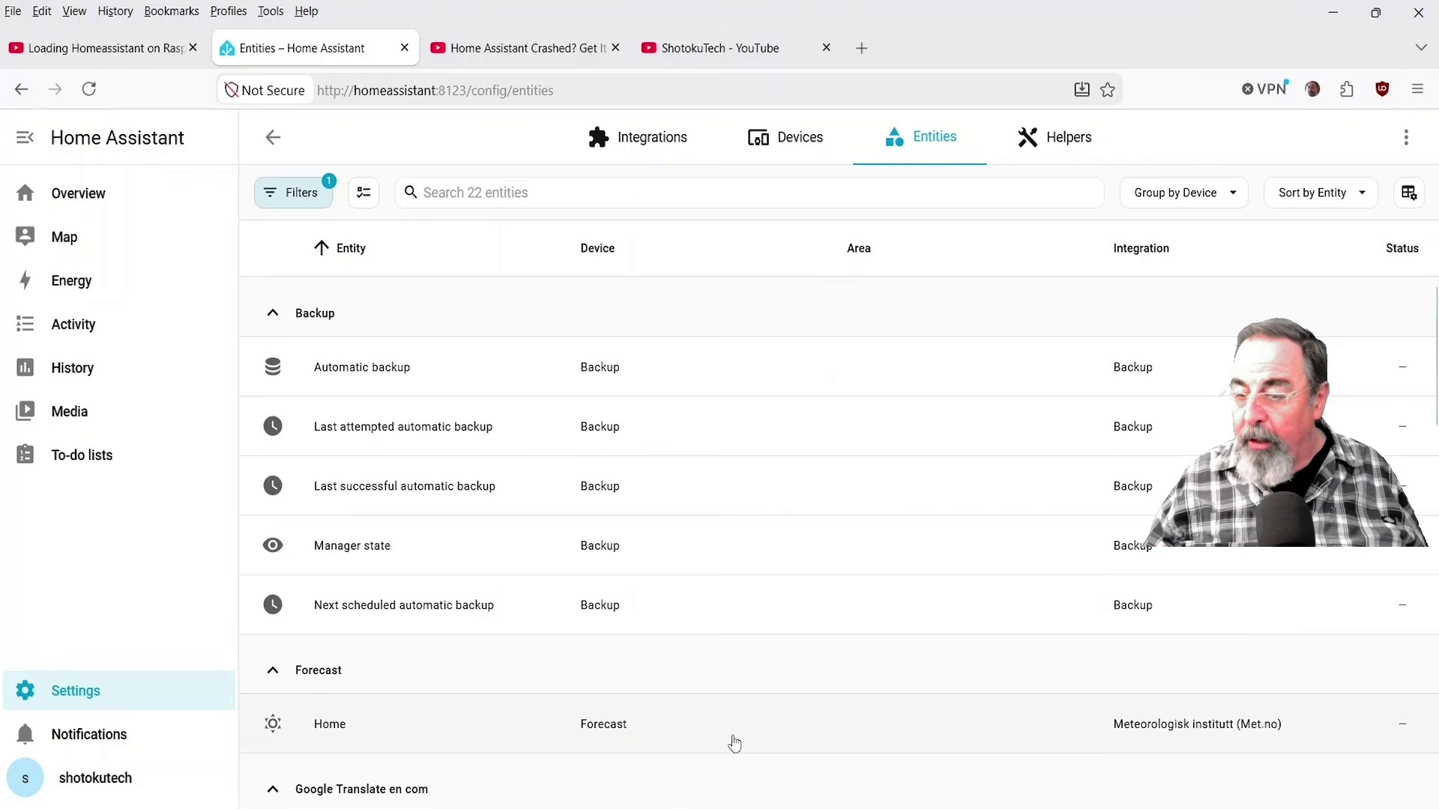
pyautogui.scroll(-10, 1402, 600)
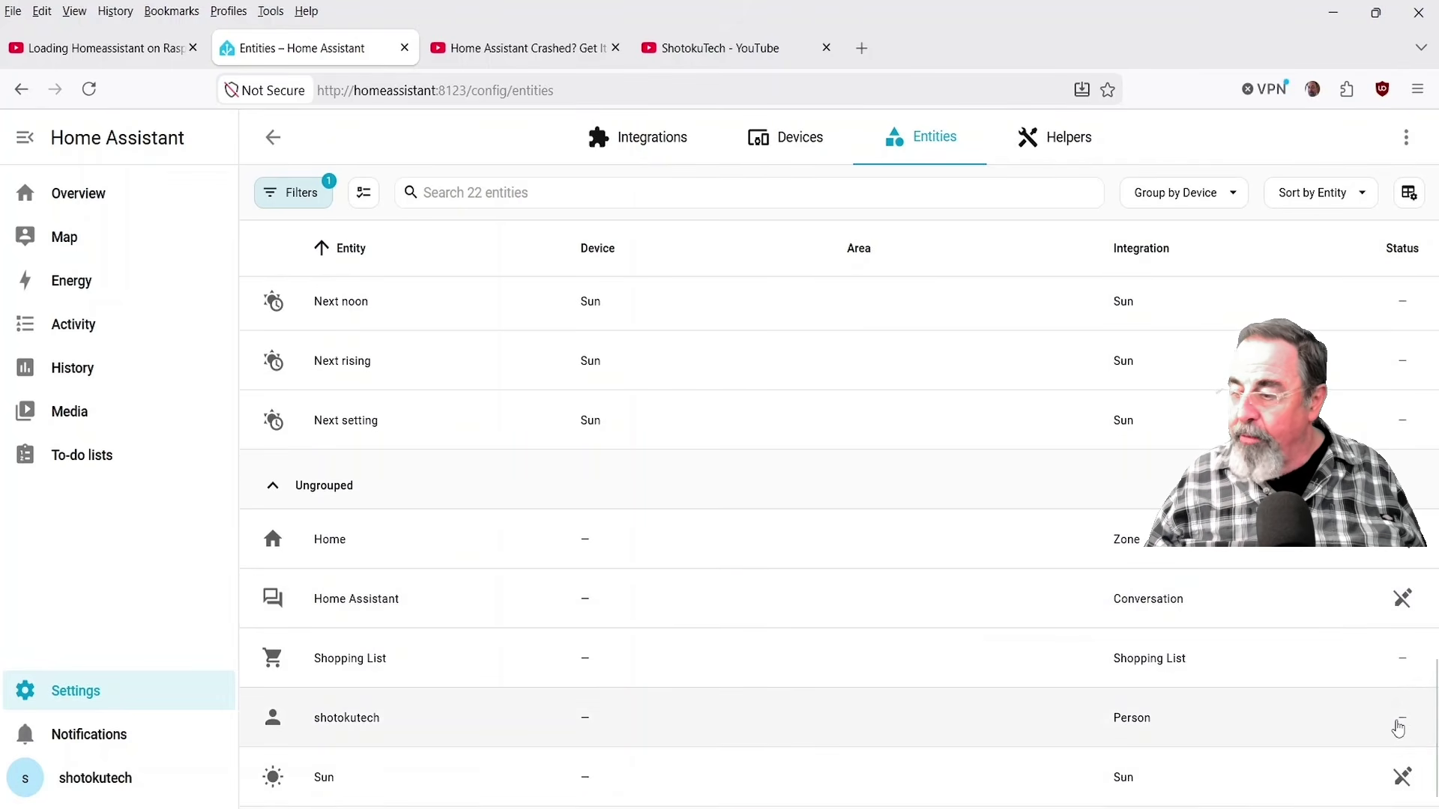
pyautogui.click(1399, 729)
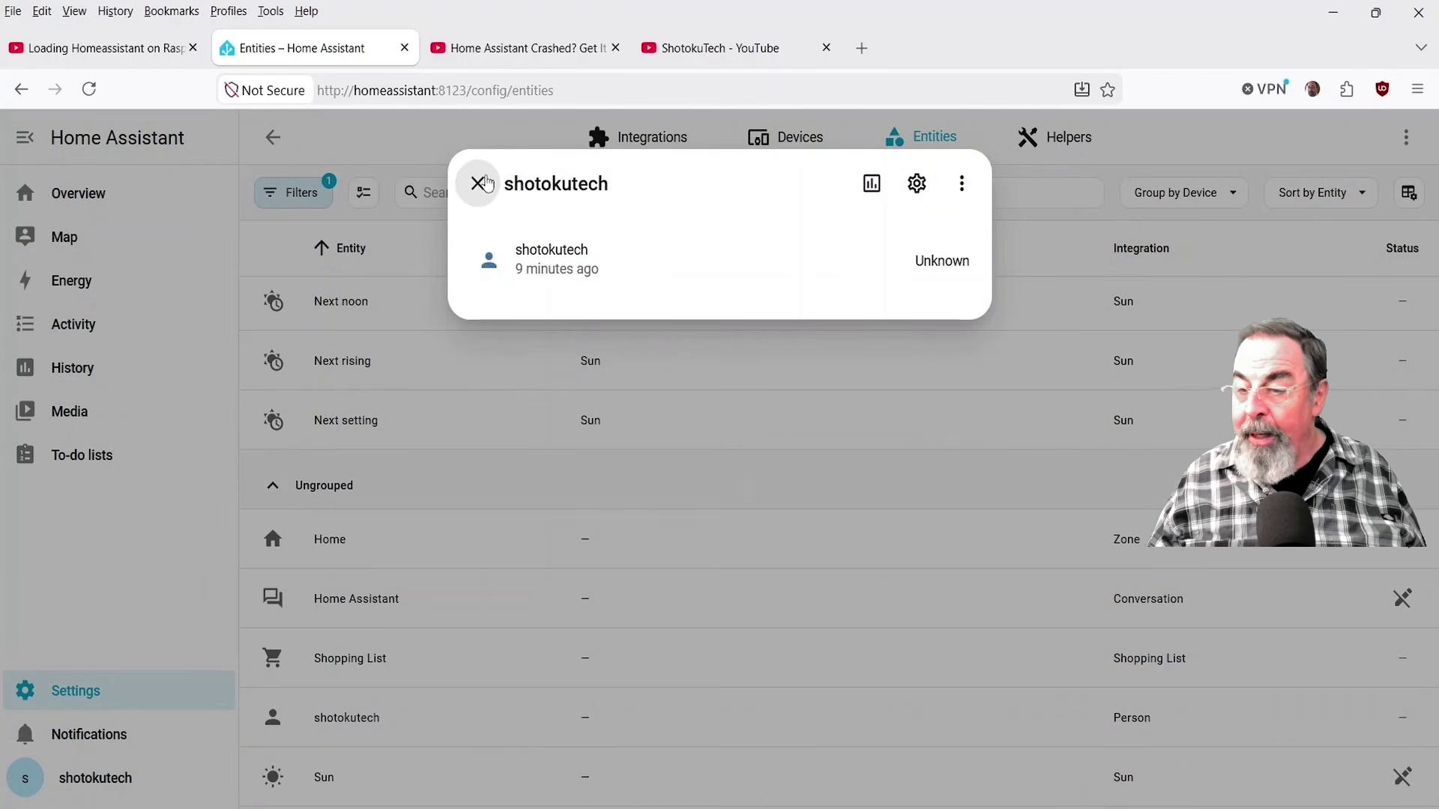
pyautogui.click(479, 183)
pyautogui.click(1069, 150)
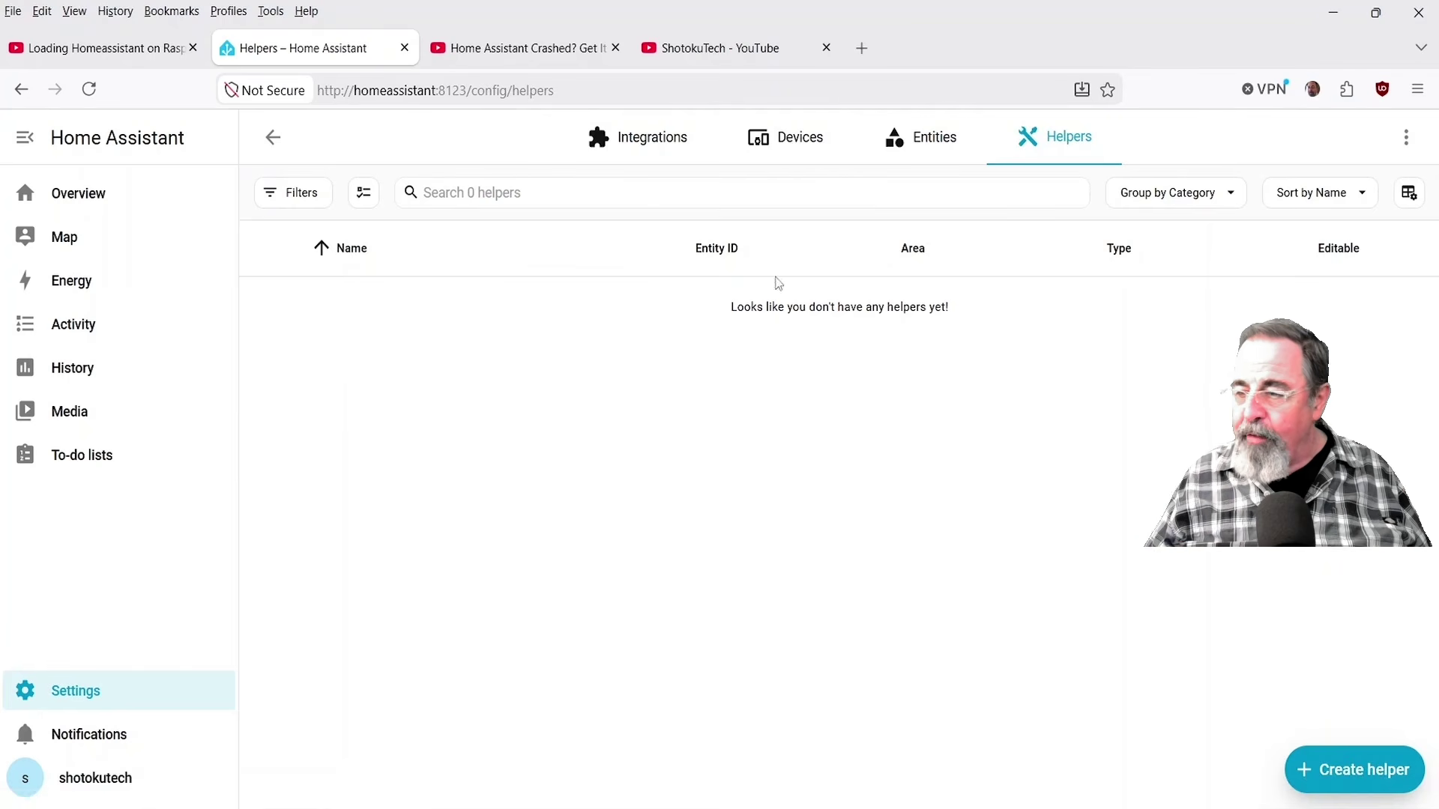
# - Open the brand list for adding a new integration and look through the available brands from 1-Wire onward
pyautogui.click(666, 153)
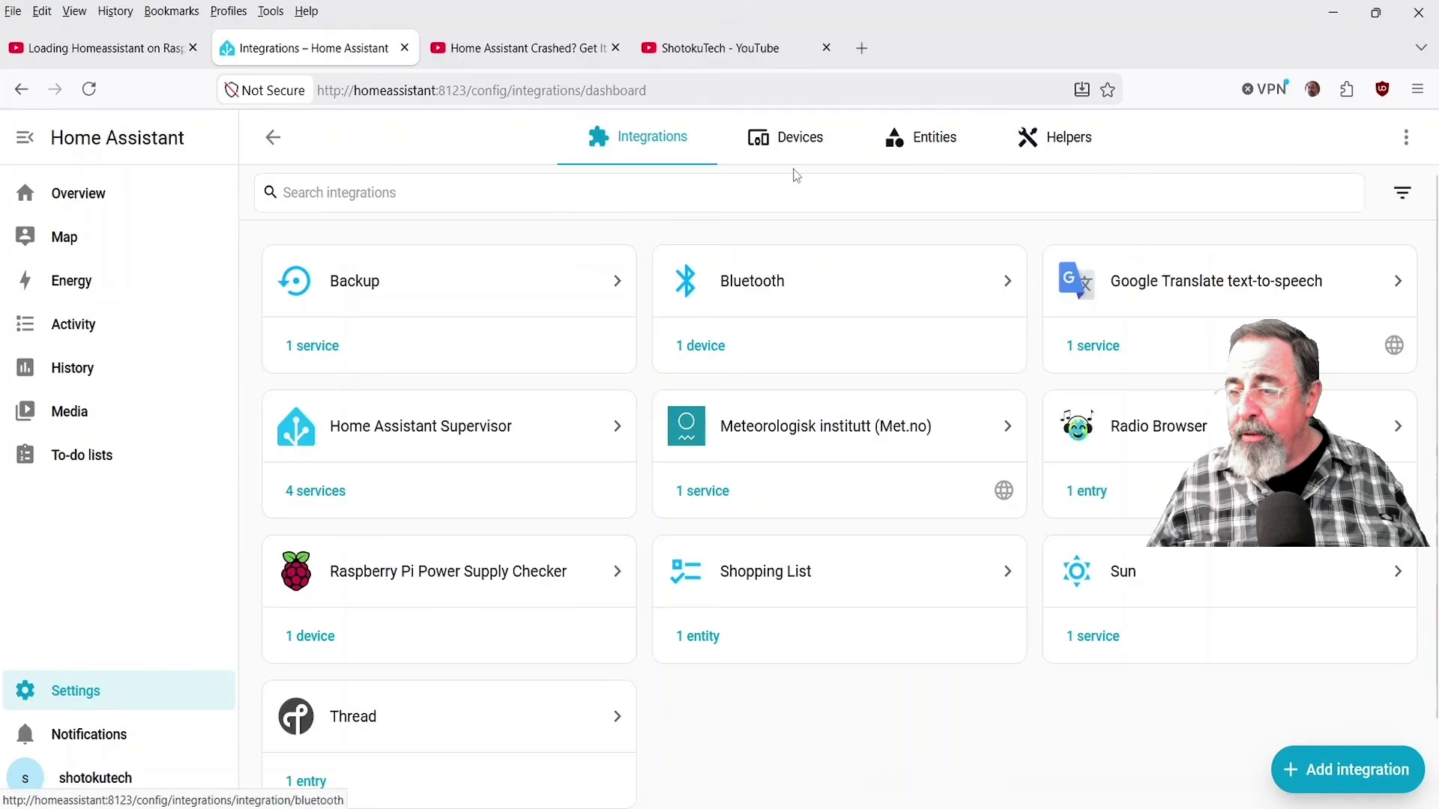
pyautogui.click(1310, 772)
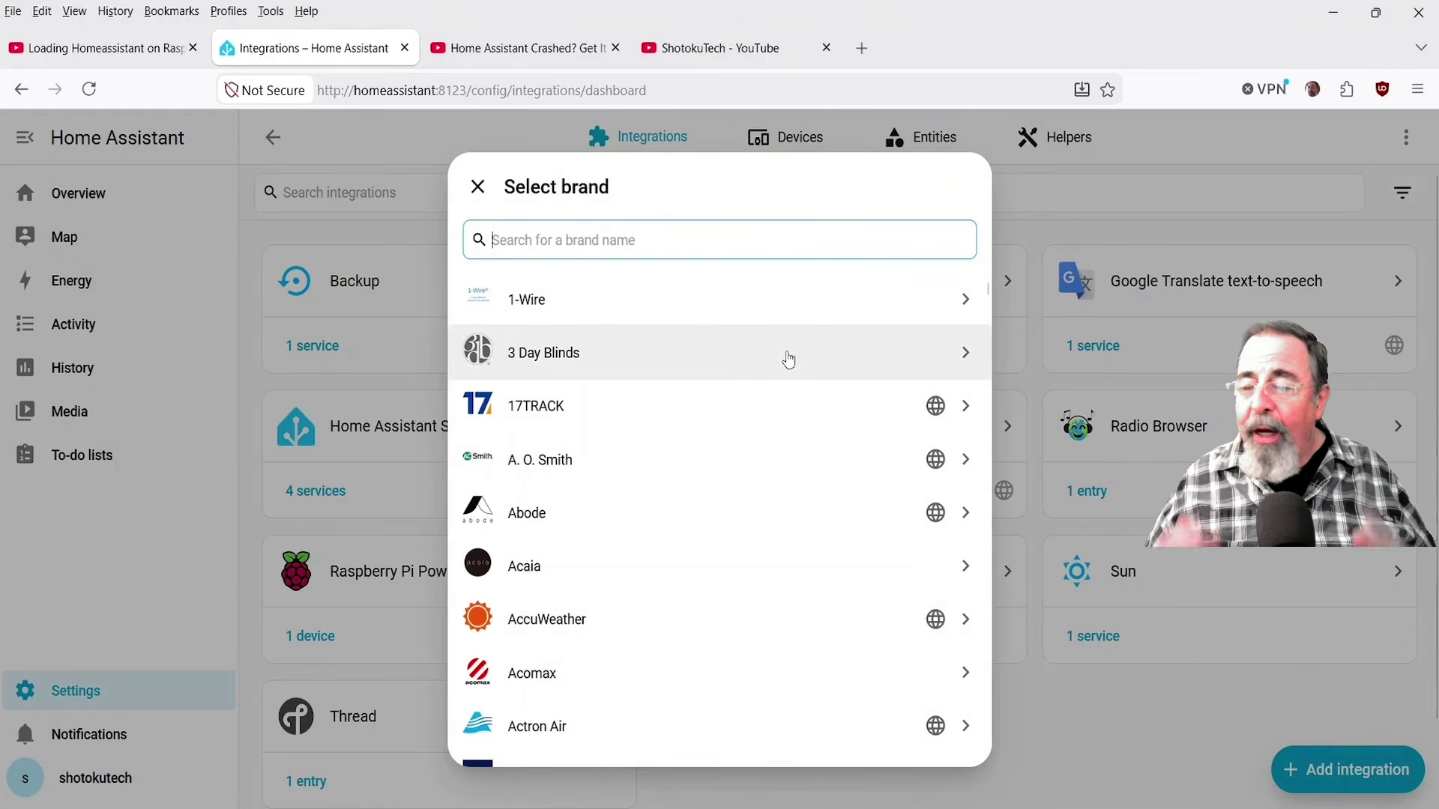
pyautogui.scroll(-3, 762, 446)
pyautogui.scroll(-3, 762, 447)
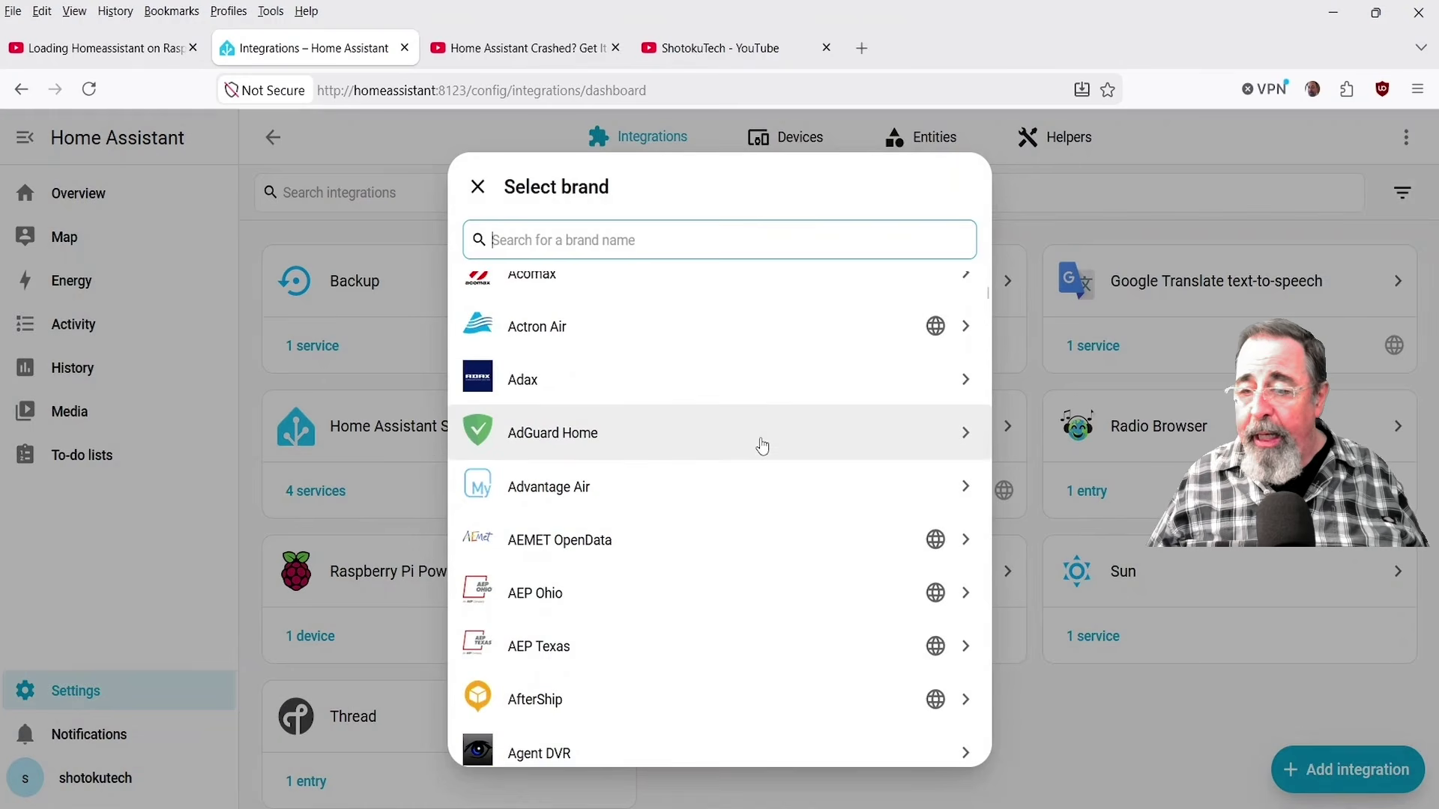
pyautogui.scroll(5, 744, 476)
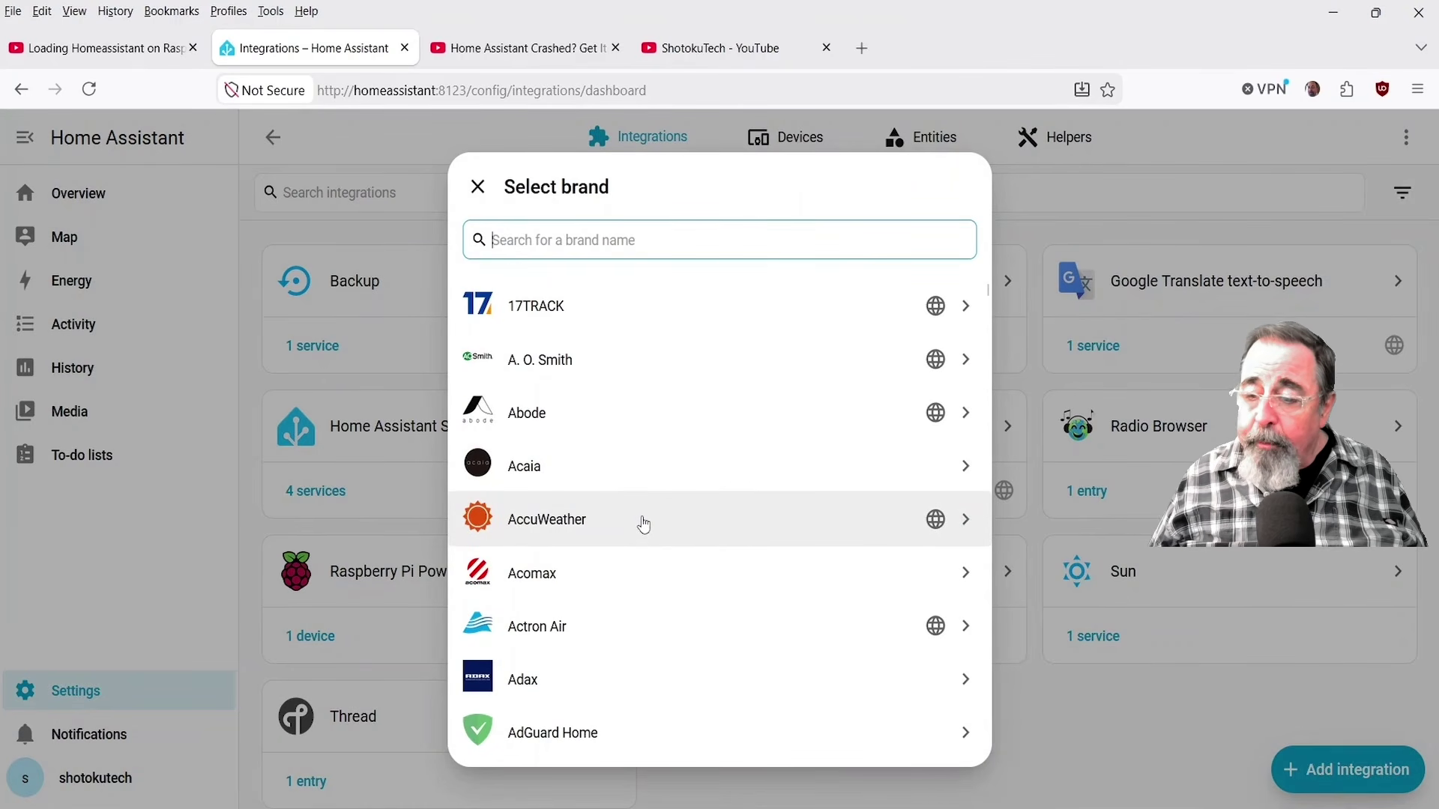
pyautogui.scroll(-5, 643, 524)
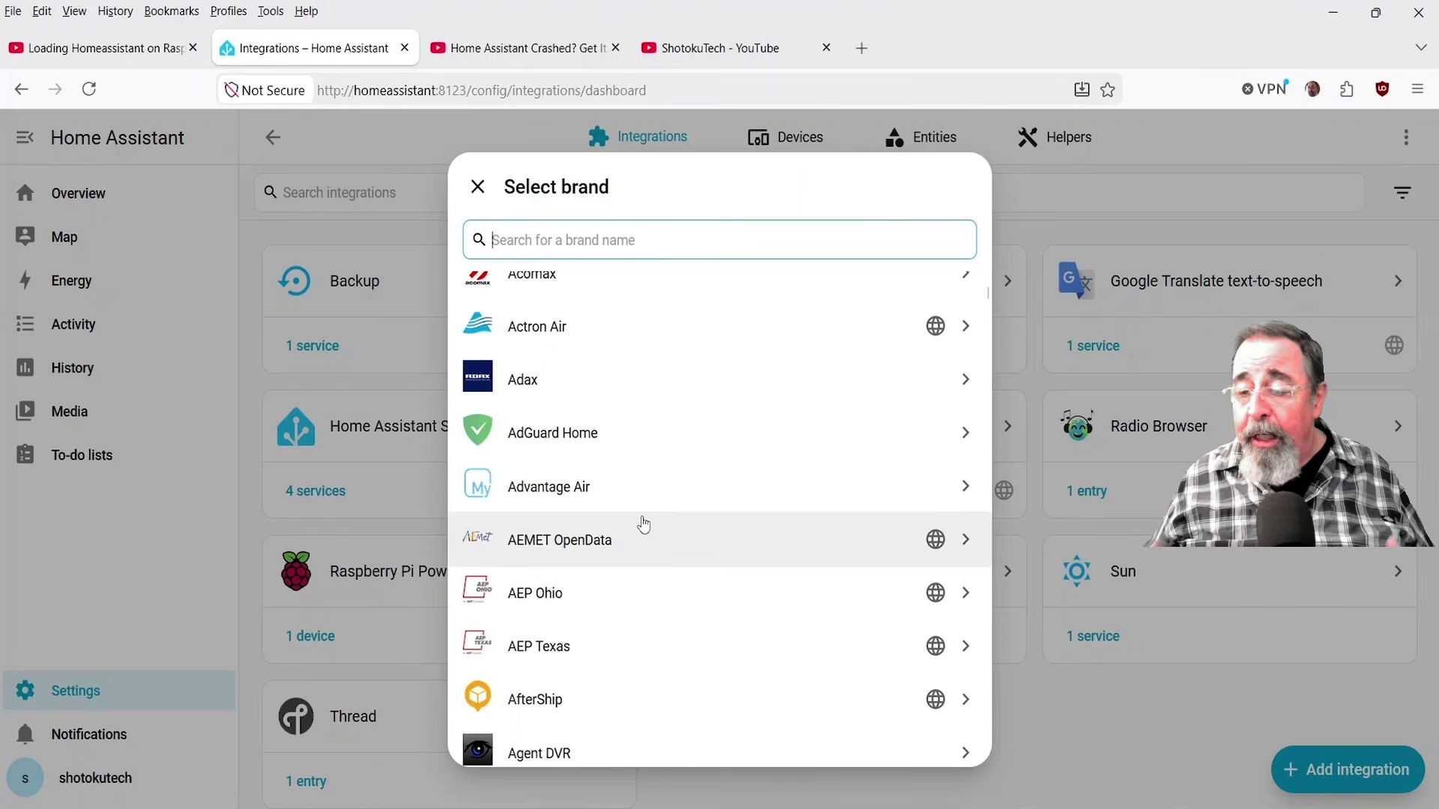
pyautogui.scroll(-3, 643, 524)
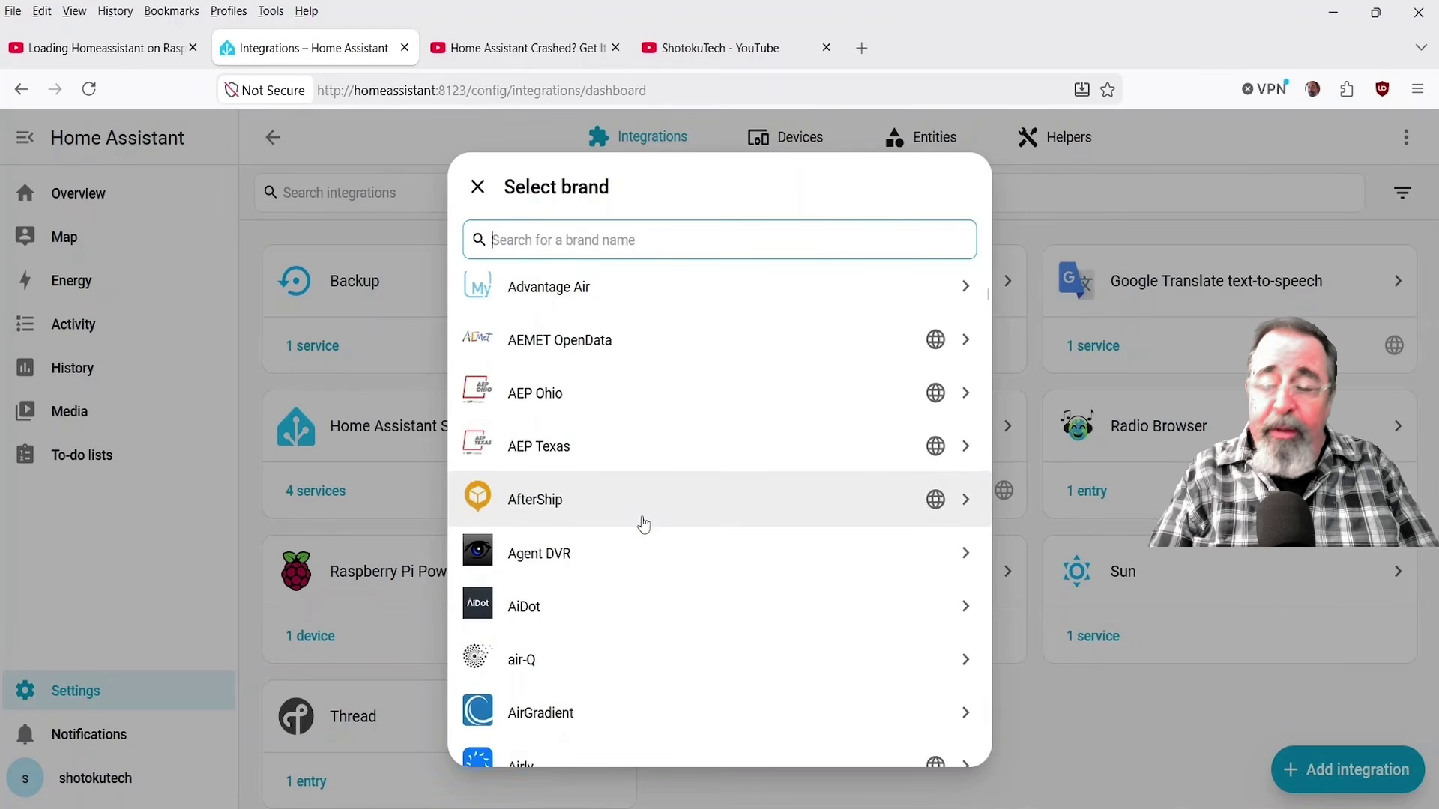
pyautogui.scroll(-3, 643, 524)
pyautogui.scroll(-3, 643, 524)
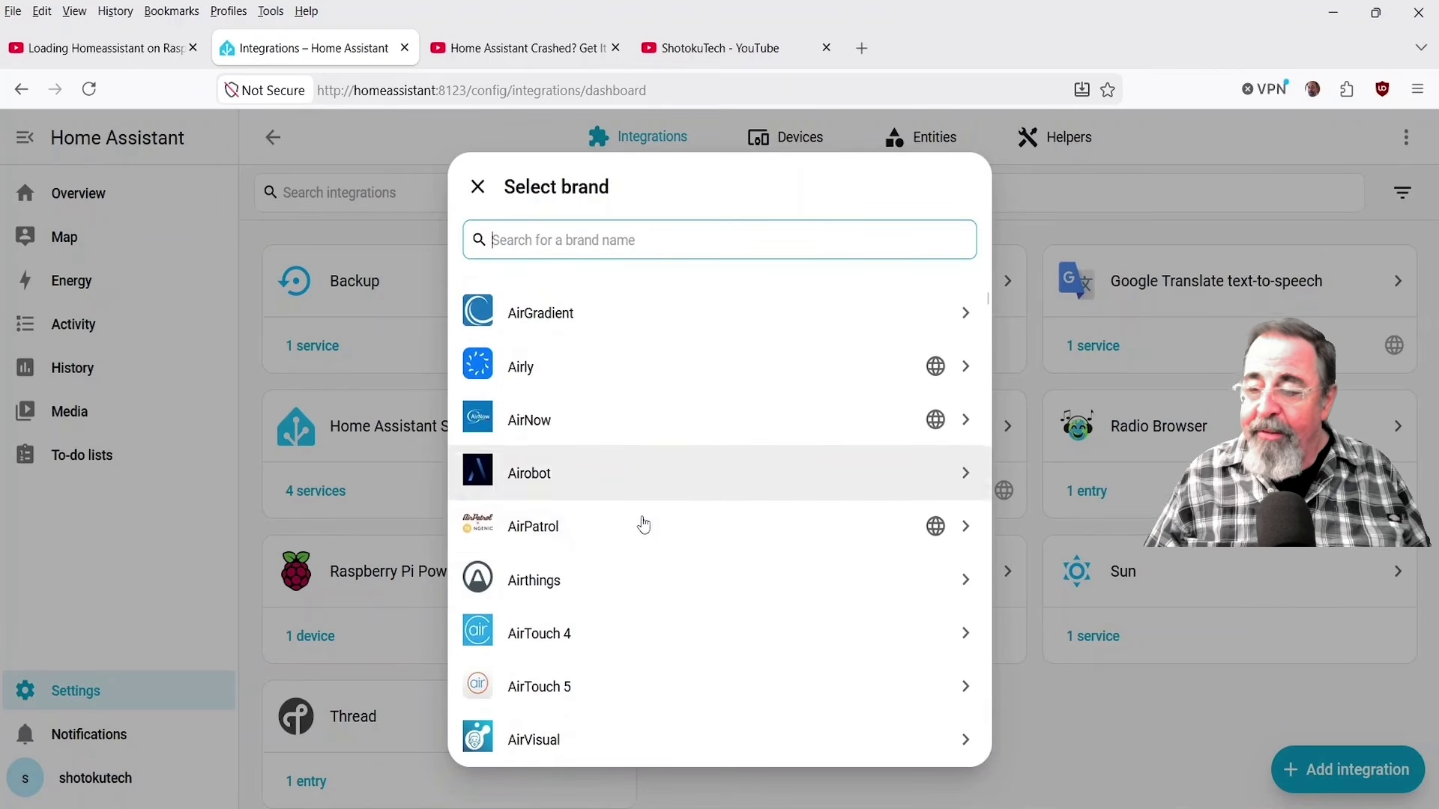
pyautogui.scroll(-5, 643, 524)
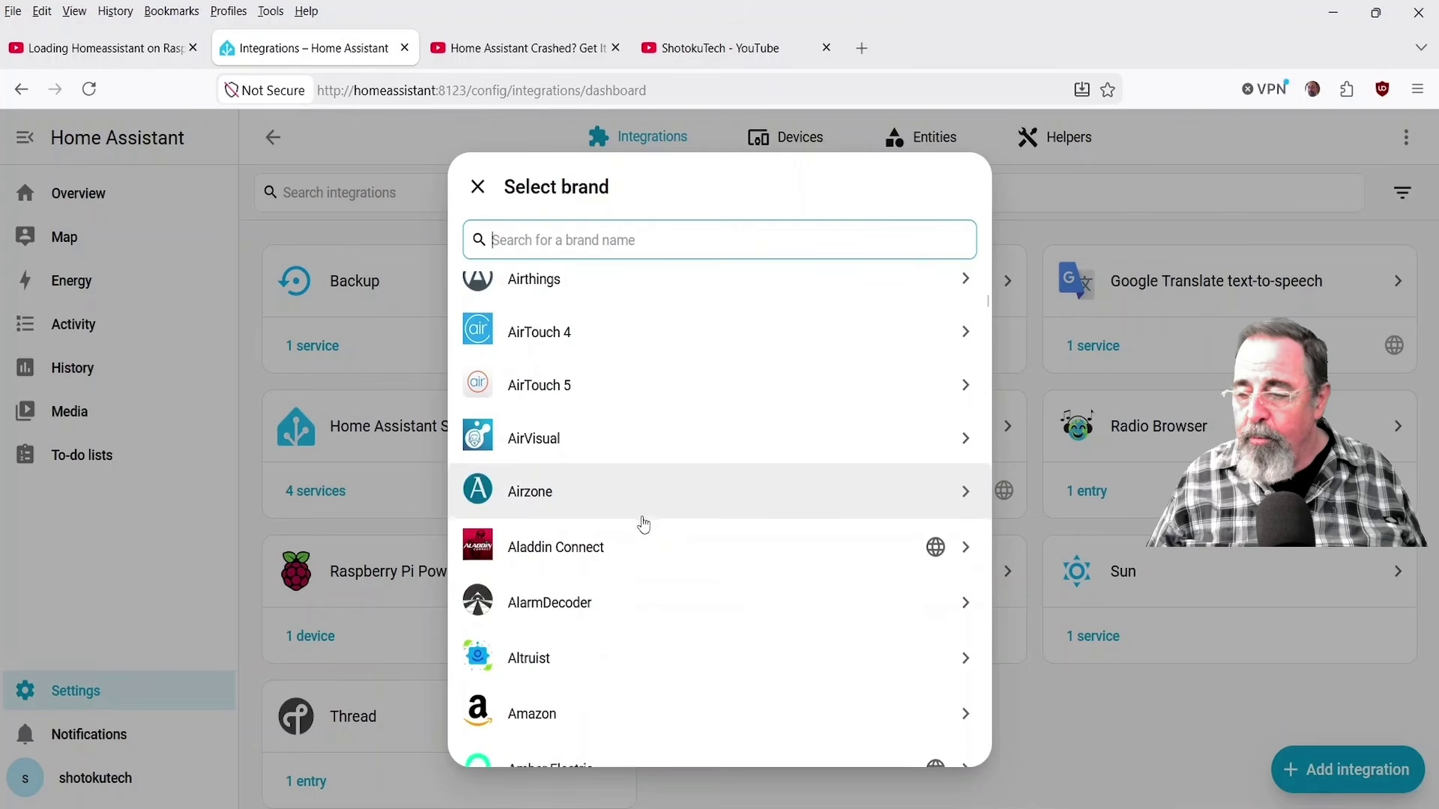
pyautogui.scroll(-6, 643, 523)
pyautogui.scroll(-6, 643, 524)
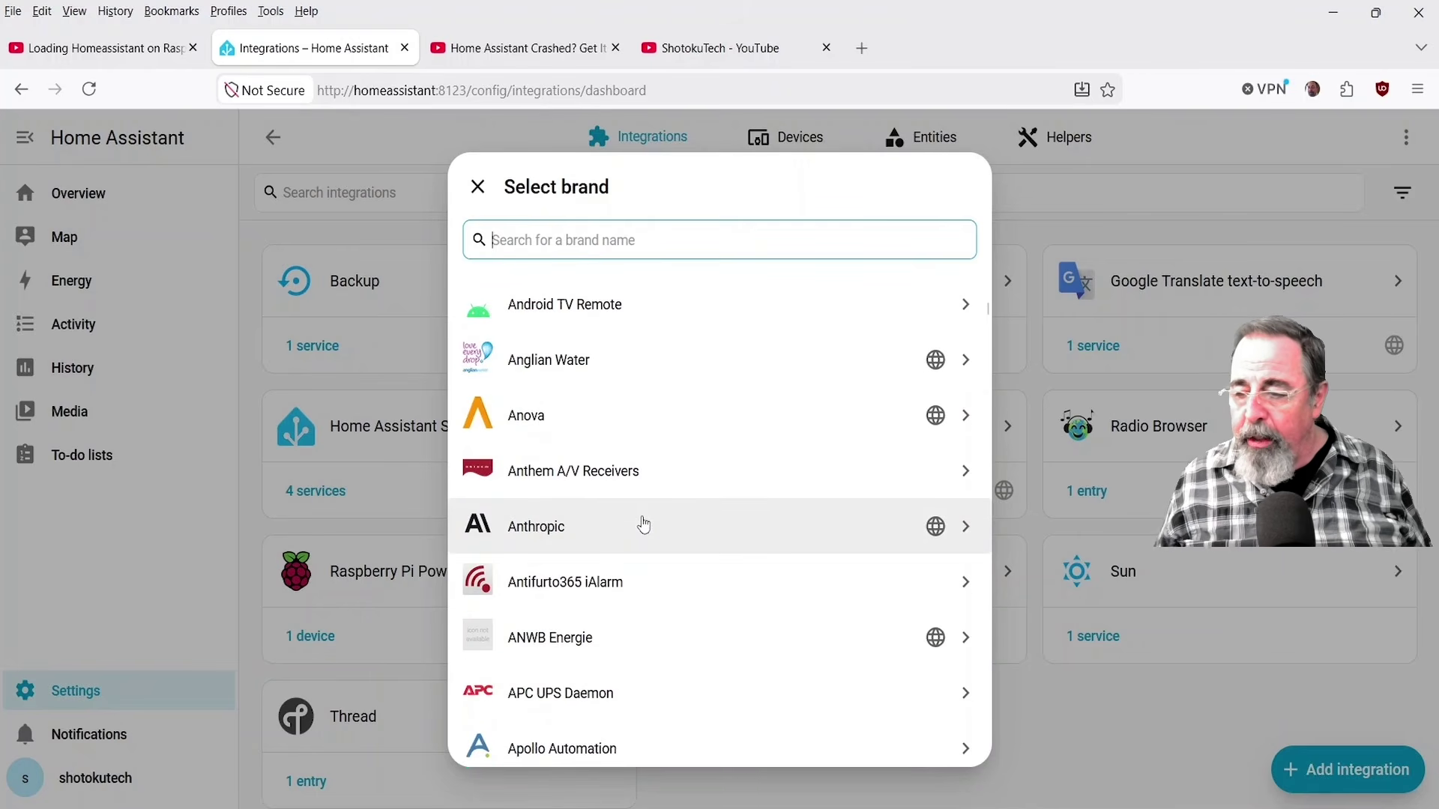
pyautogui.scroll(-6, 643, 524)
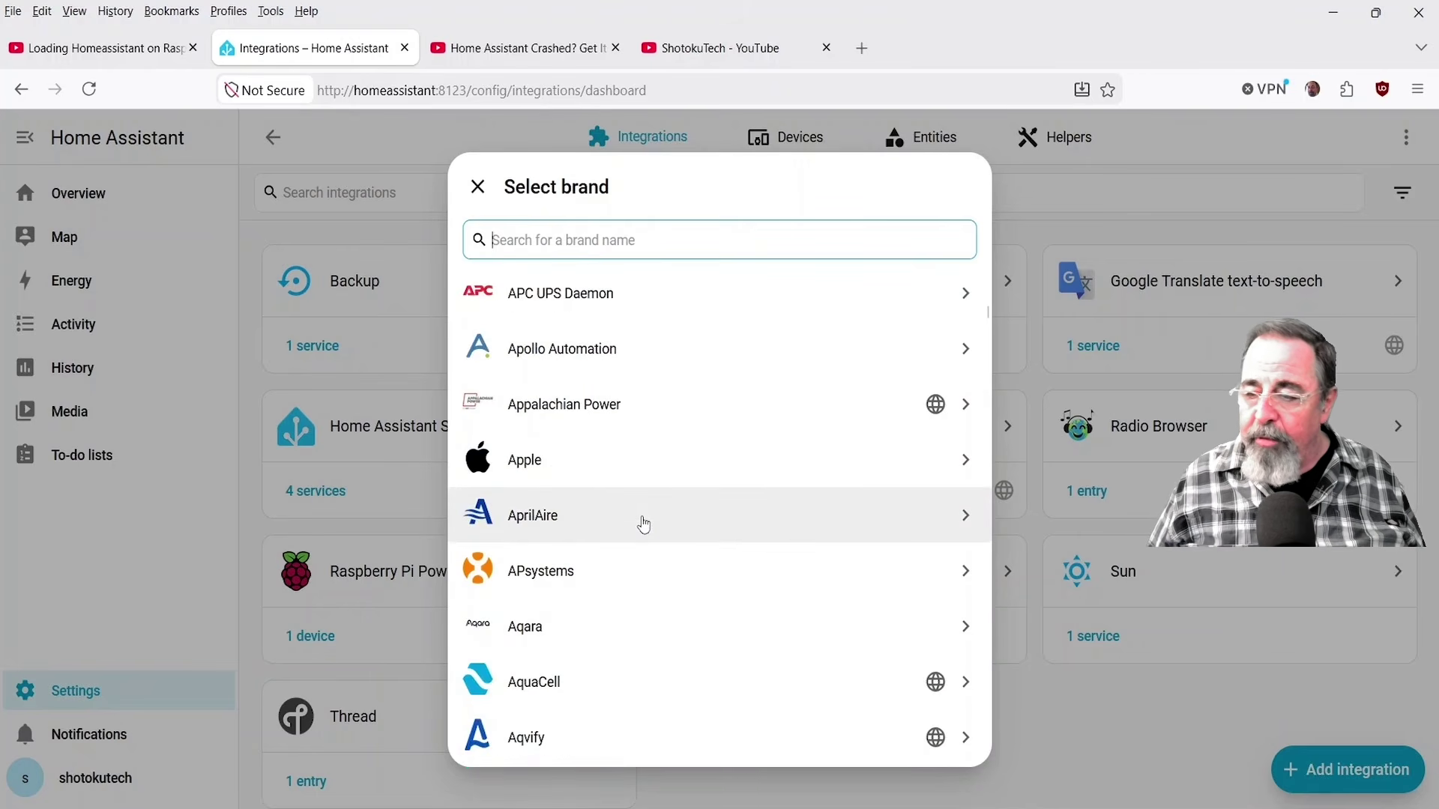
pyautogui.scroll(-7, 643, 524)
pyautogui.scroll(-6, 643, 524)
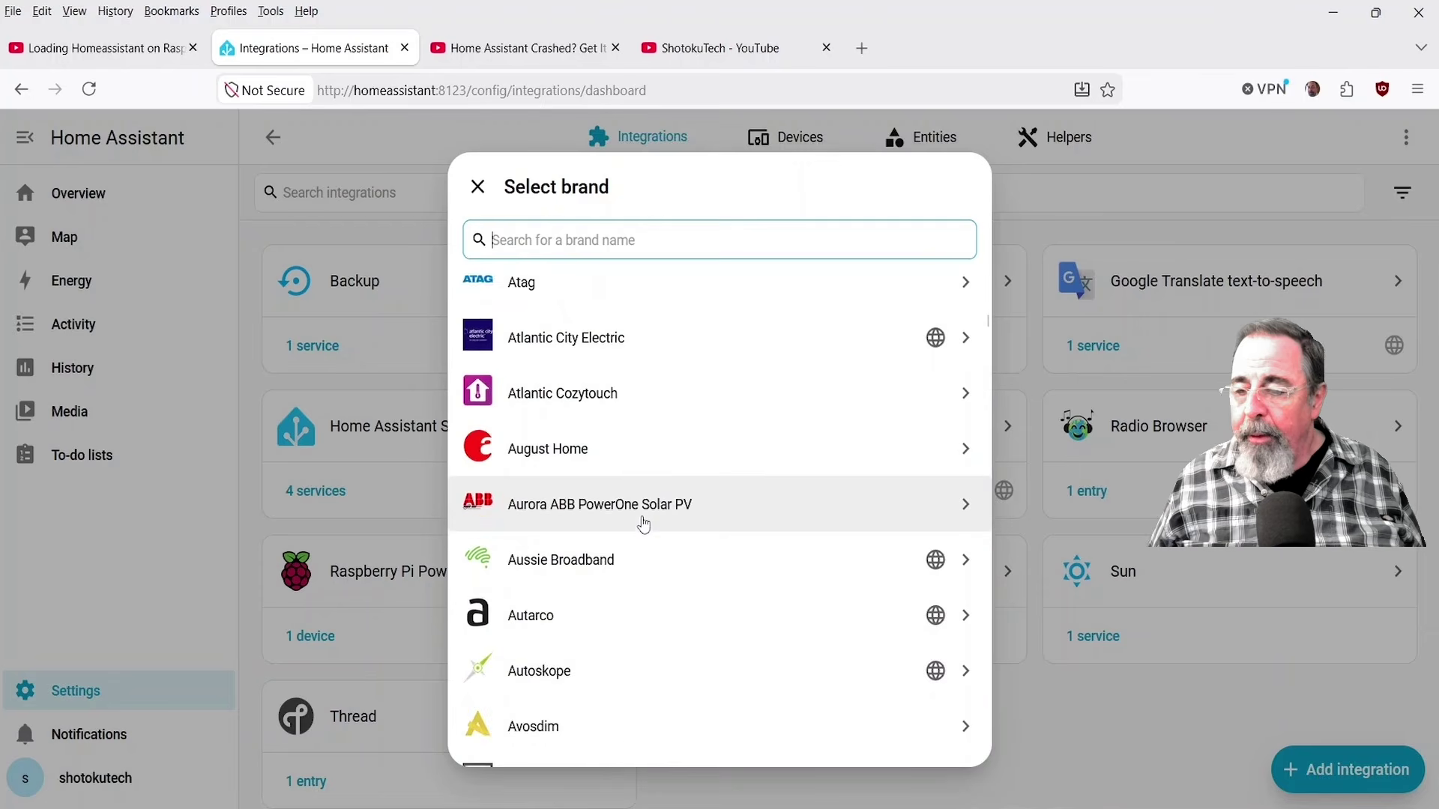
pyautogui.scroll(-6, 643, 524)
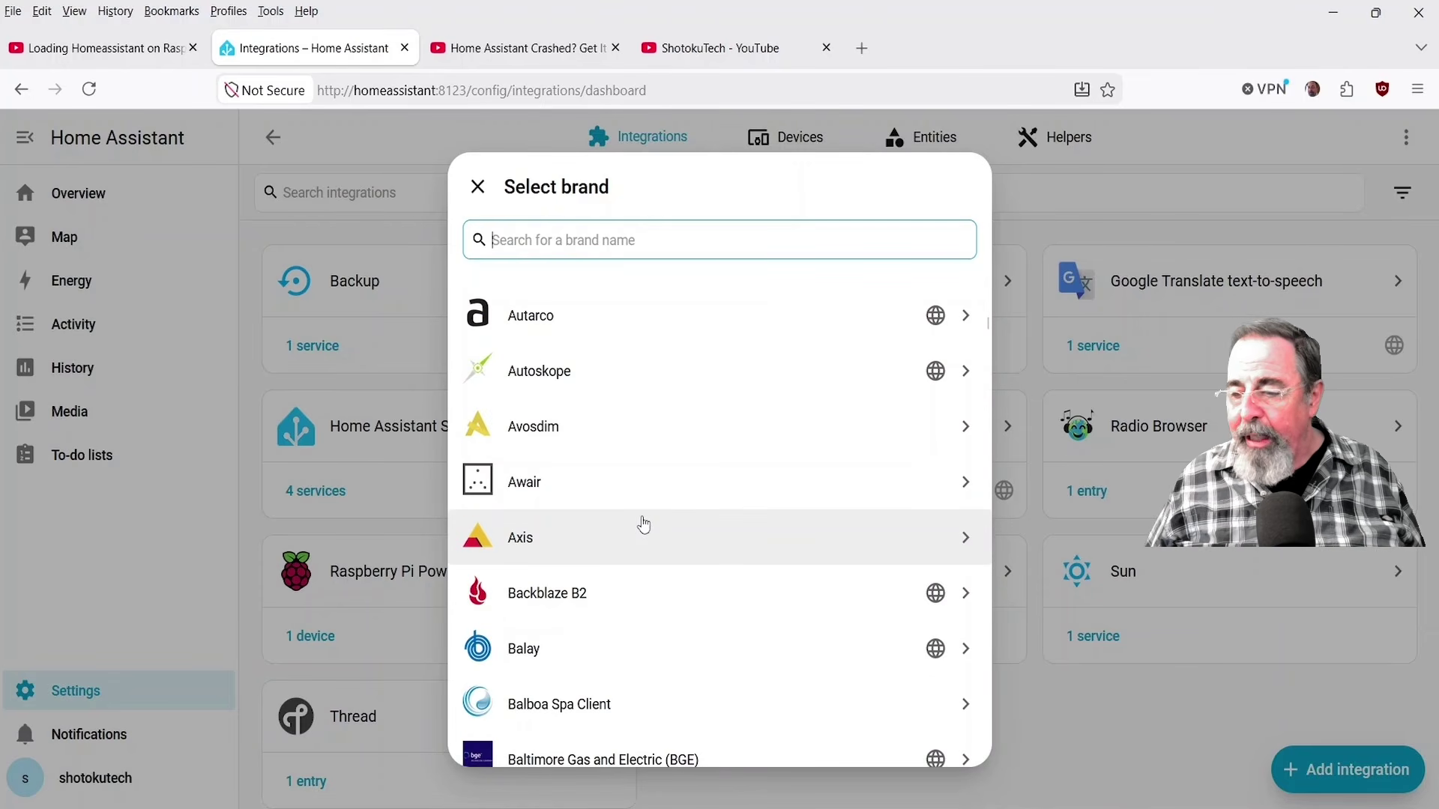
pyautogui.scroll(-12, 643, 524)
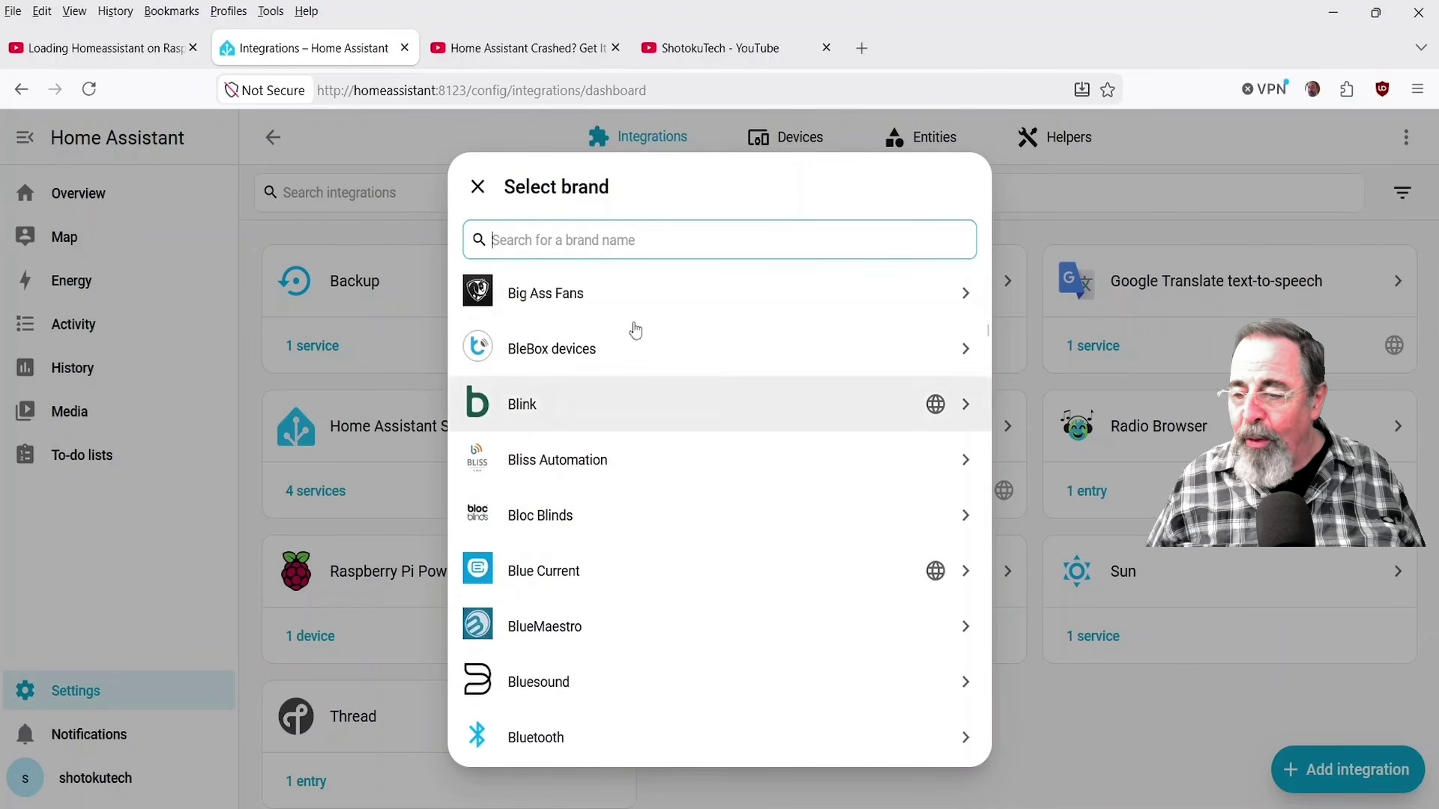
pyautogui.scroll(-10, 731, 524)
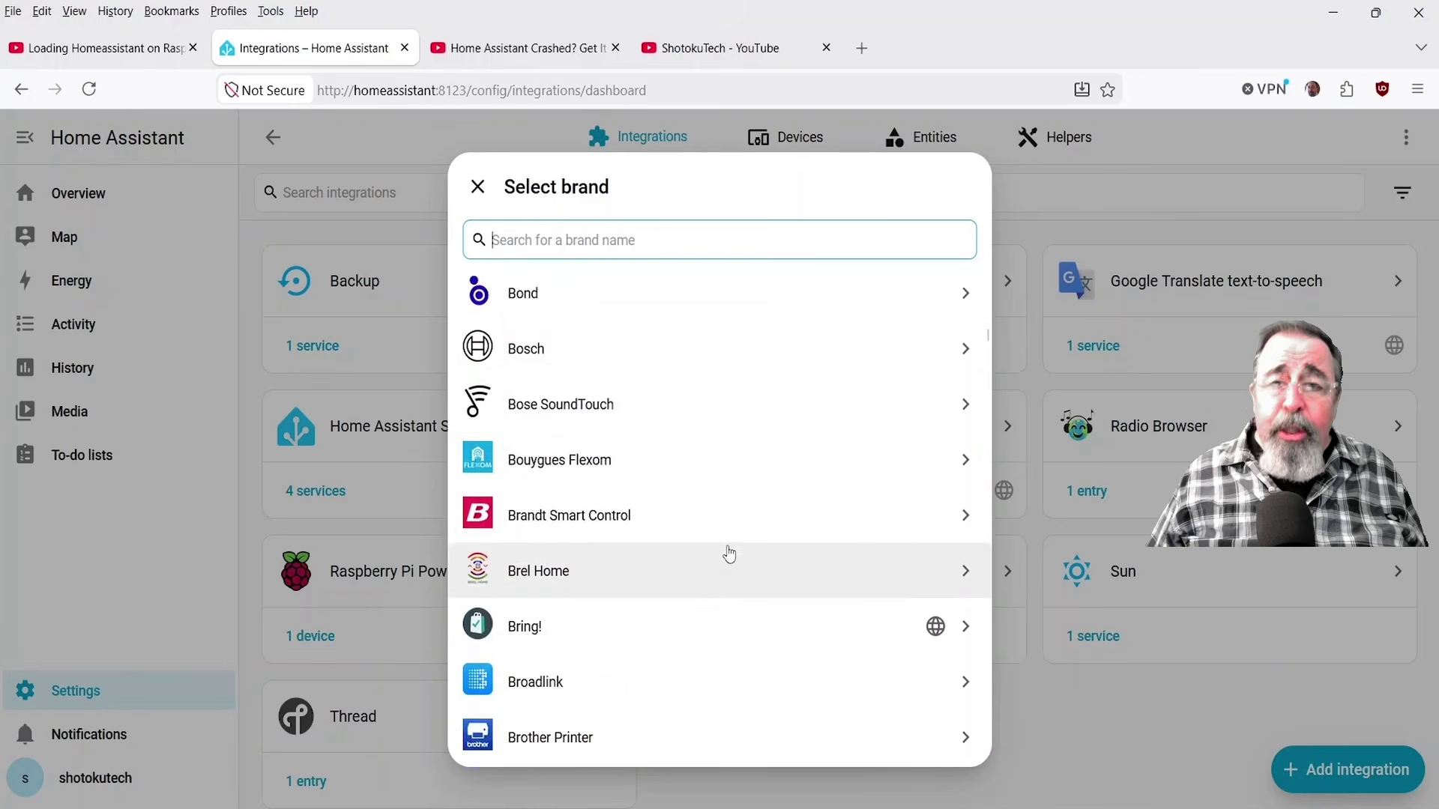
pyautogui.scroll(-10, 730, 554)
pyautogui.scroll(-5, 730, 555)
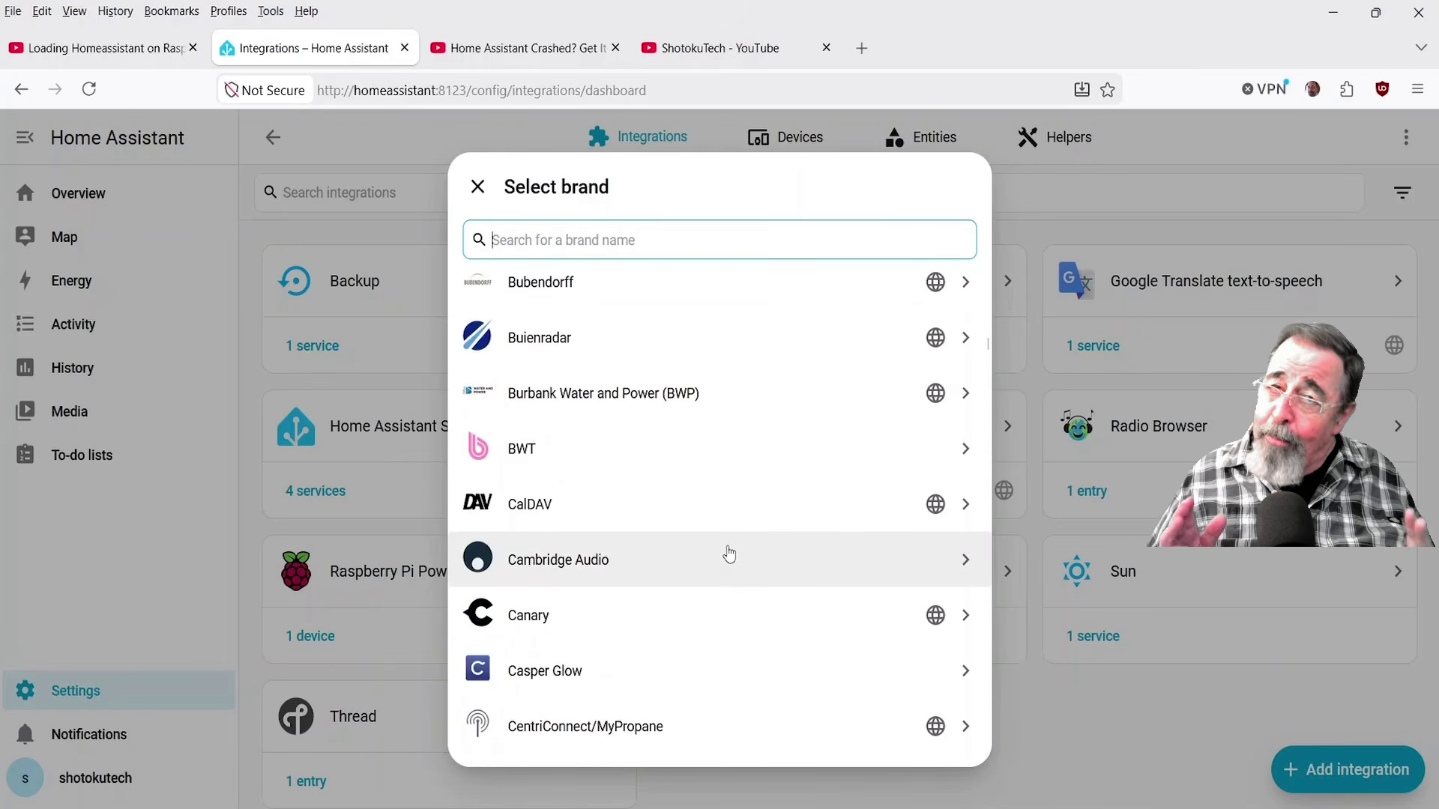
pyautogui.scroll(-10, 729, 555)
pyautogui.scroll(-10, 729, 555)
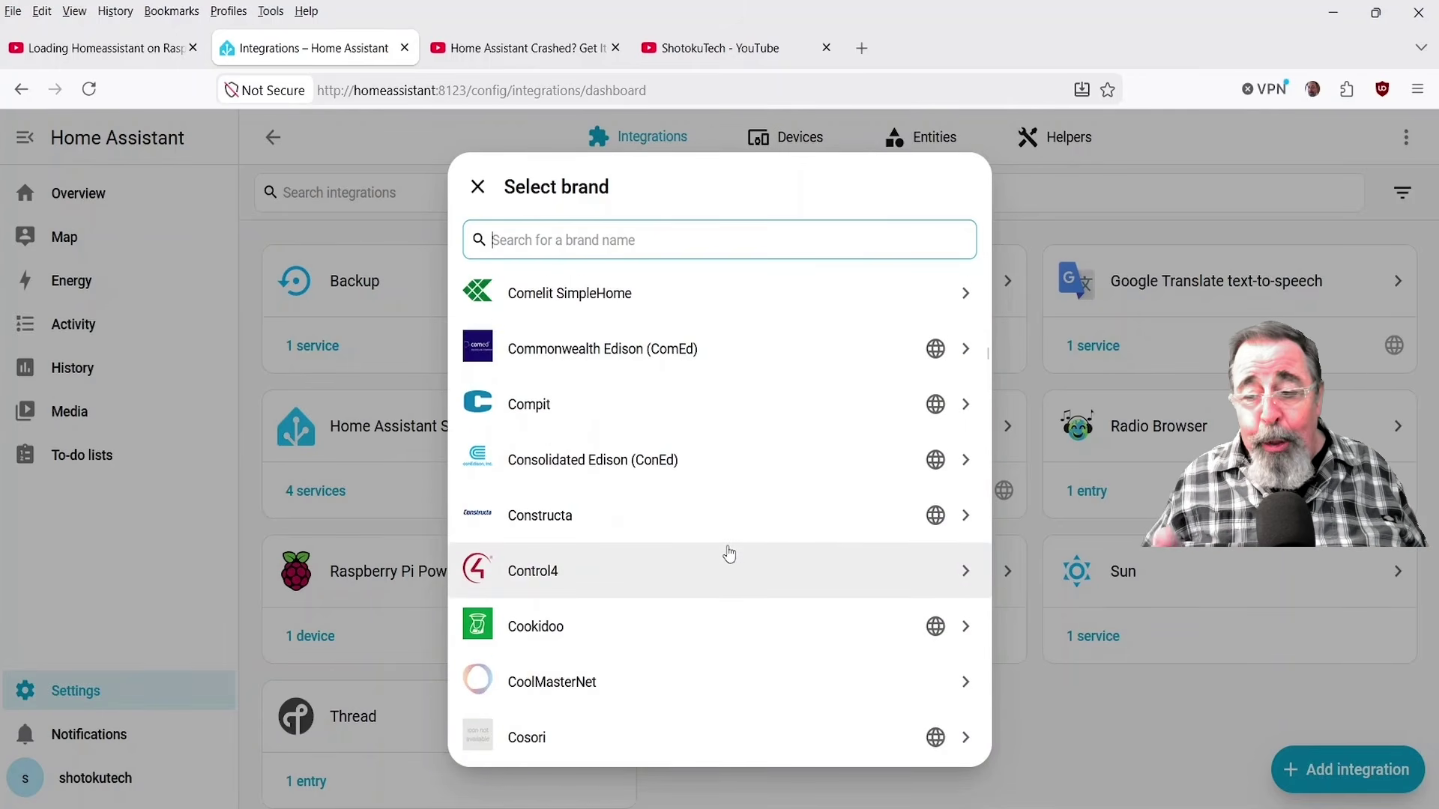
pyautogui.scroll(-20, 729, 555)
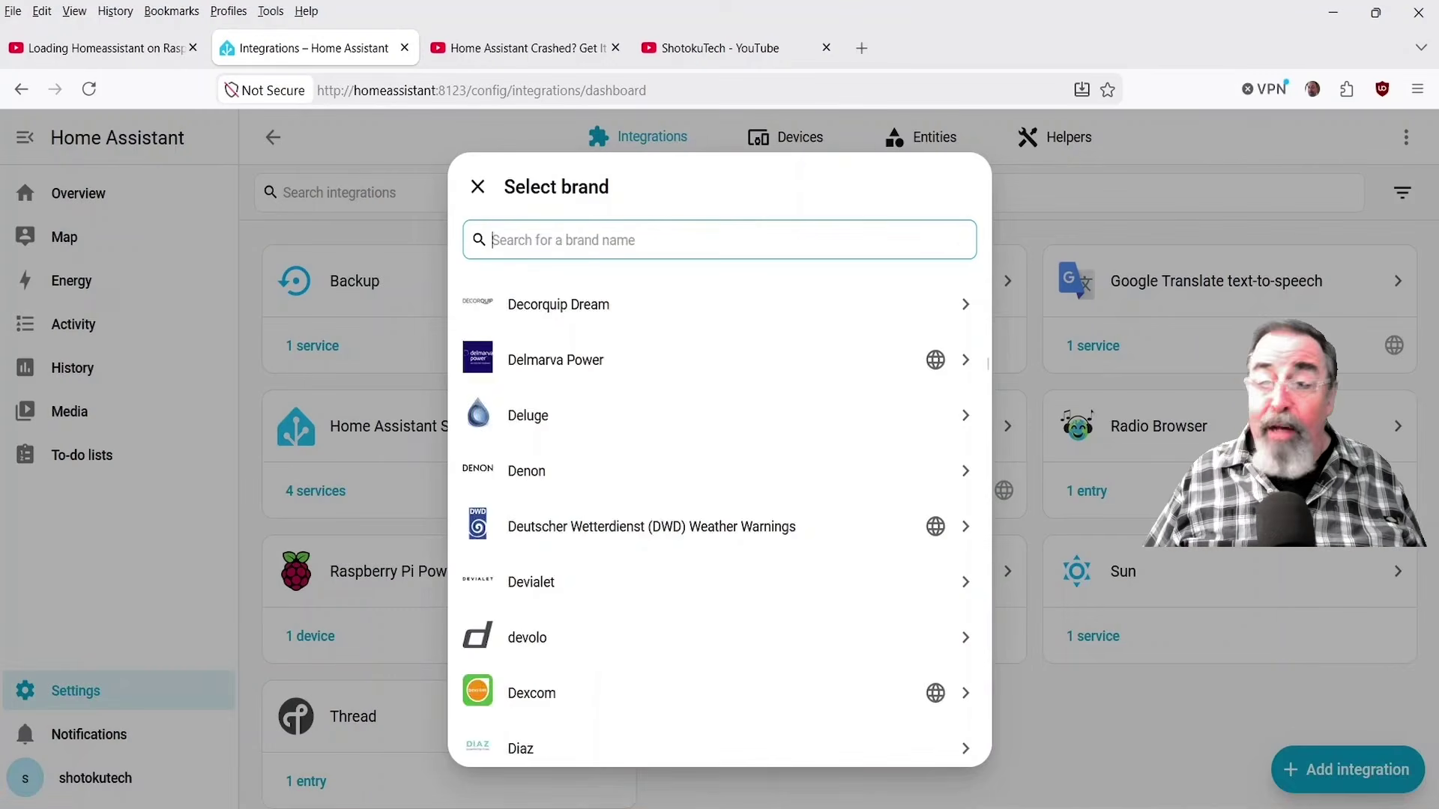
# - Find the TP-Link brand with "TP" and add the Primary HS103 through TP-Link Smart Home, leaving the host empty for discovery
pyautogui.write('TP')
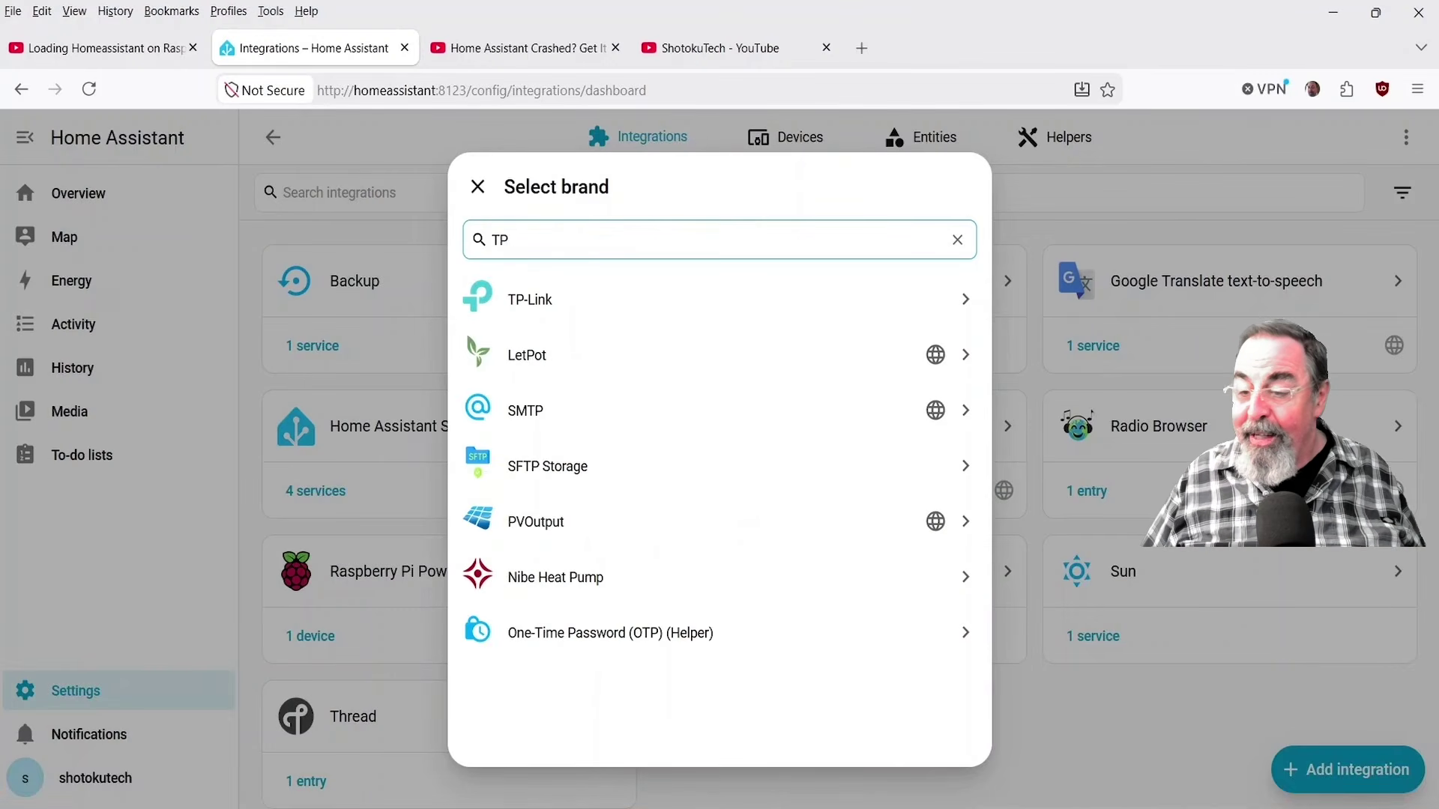
pyautogui.click(529, 307)
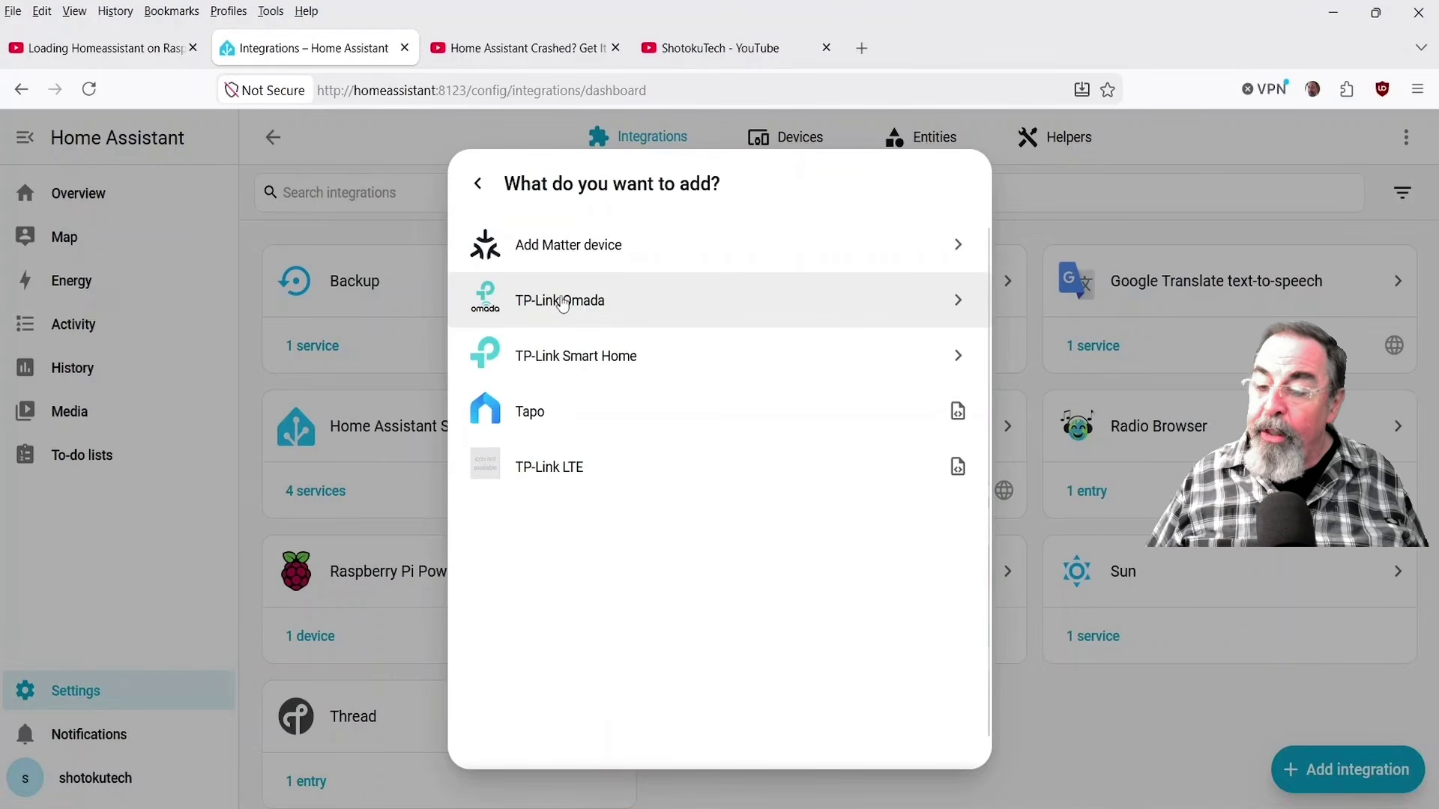
pyautogui.click(603, 355)
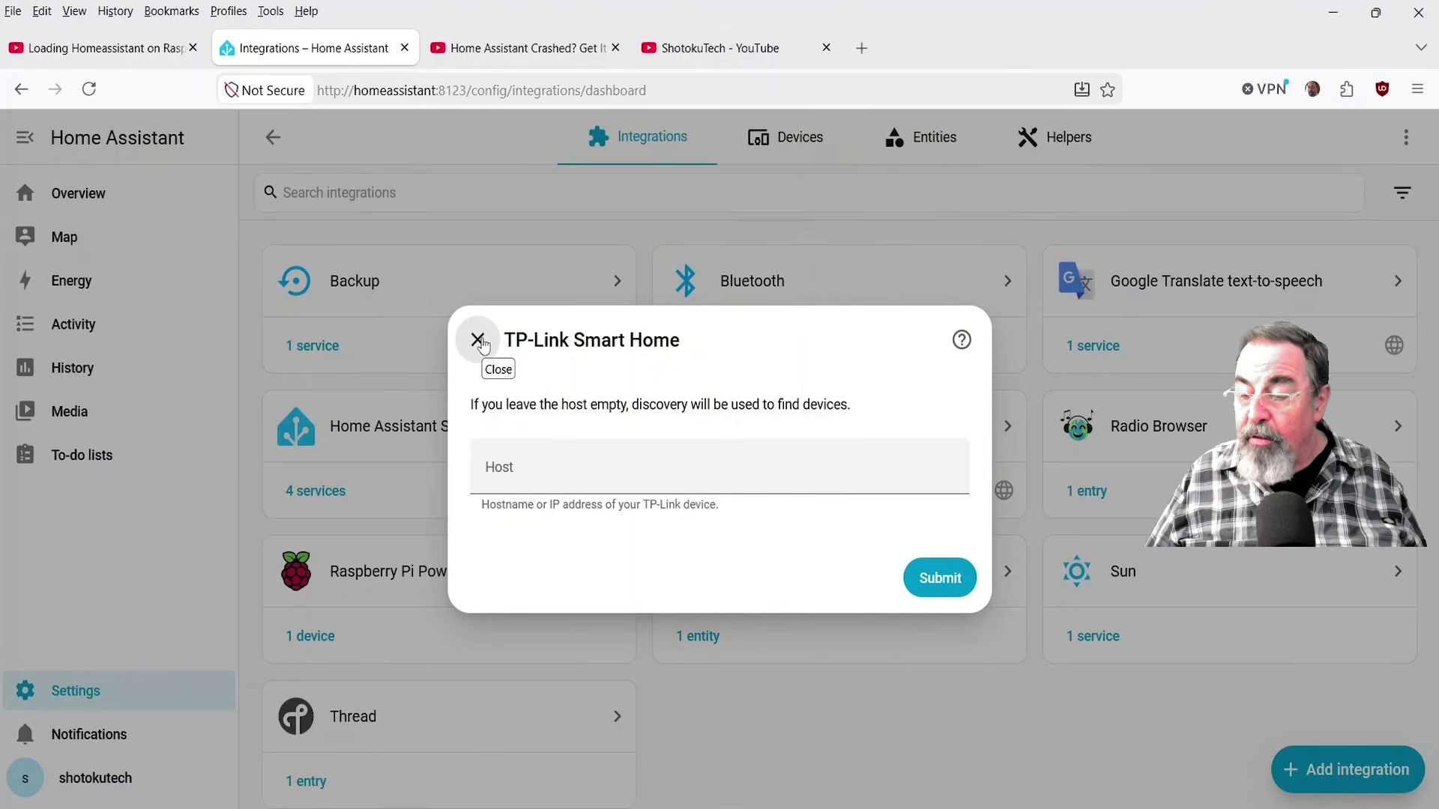
pyautogui.click(949, 580)
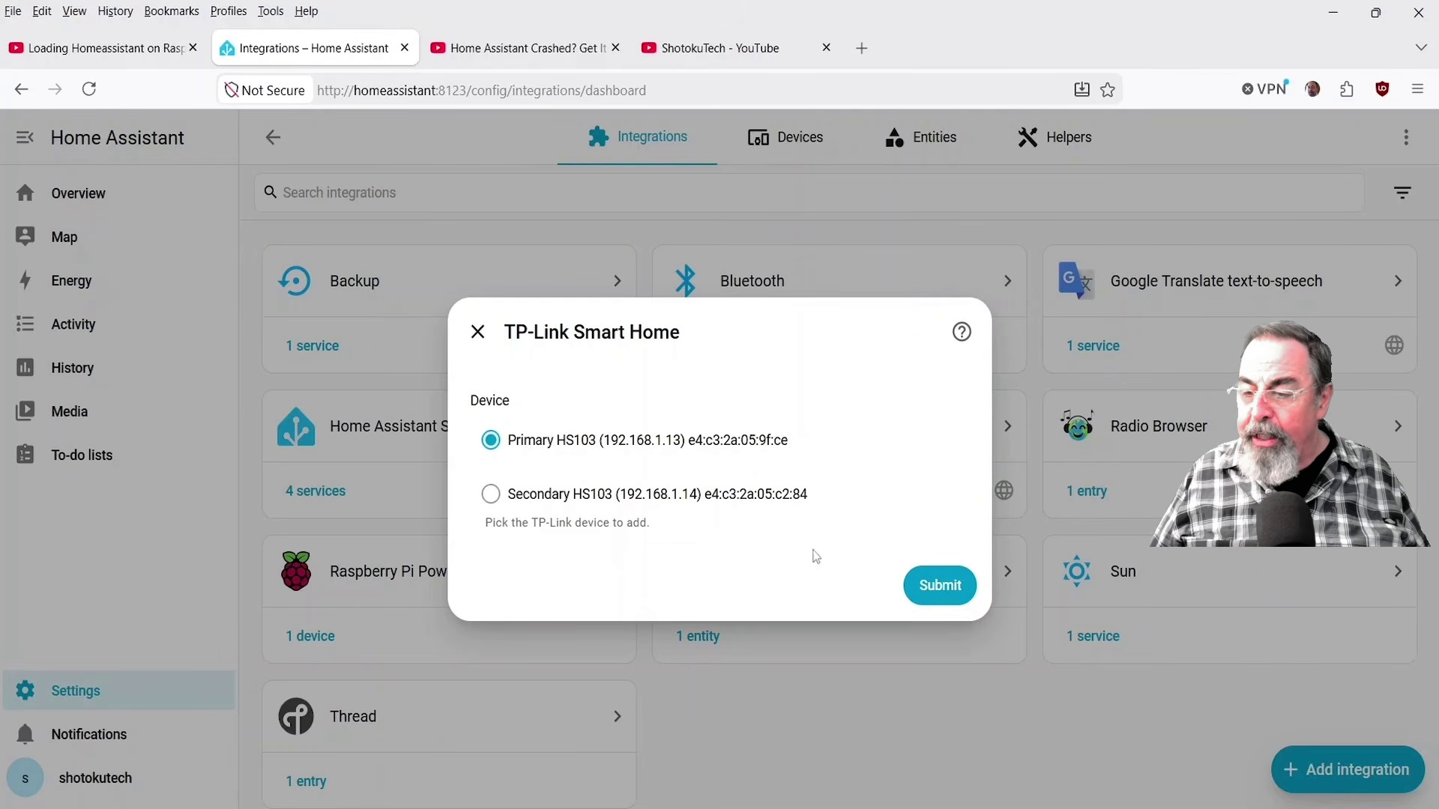
pyautogui.click(943, 592)
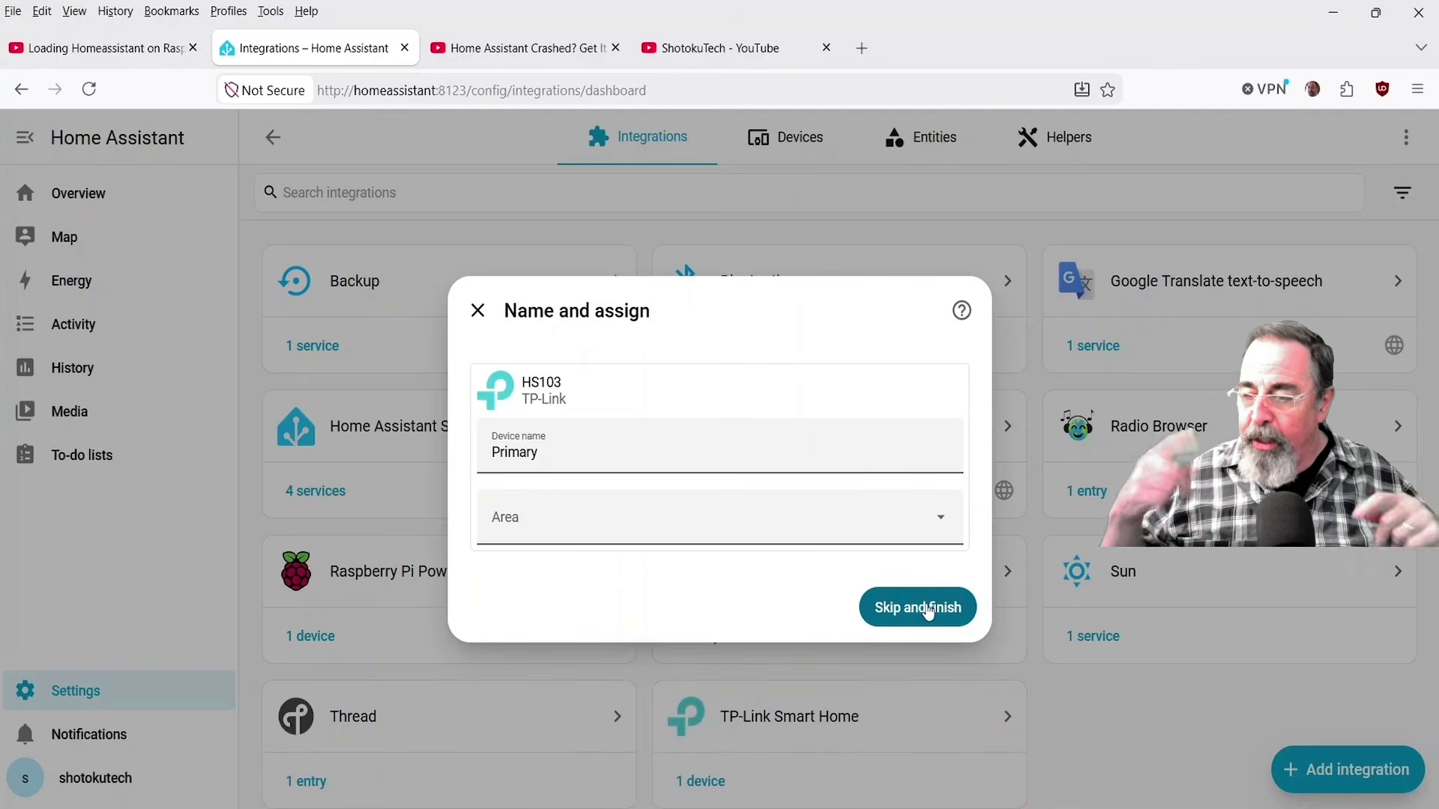
# - Create a new area named Lab from the Primary device's area selection
pyautogui.click(942, 526)
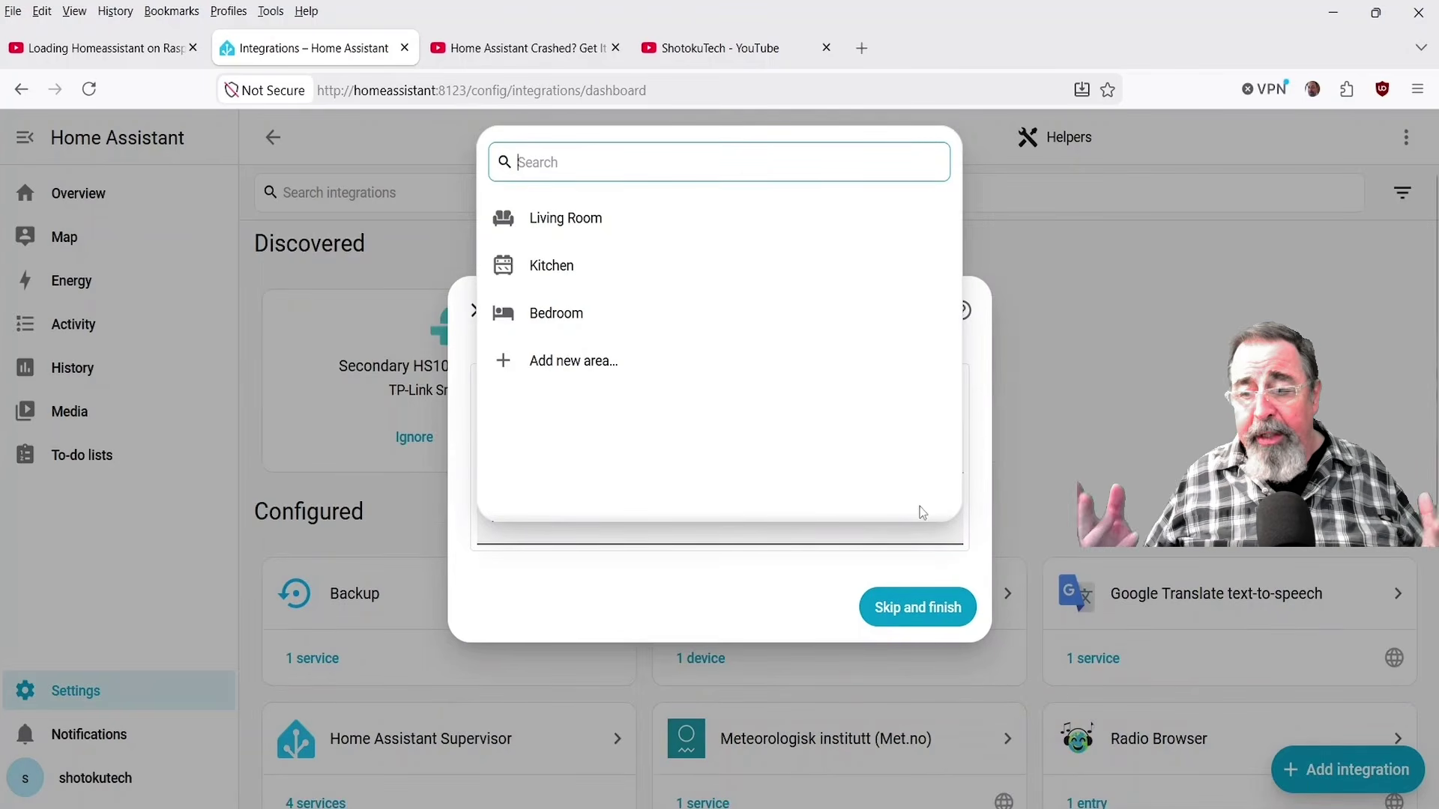
pyautogui.click(581, 367)
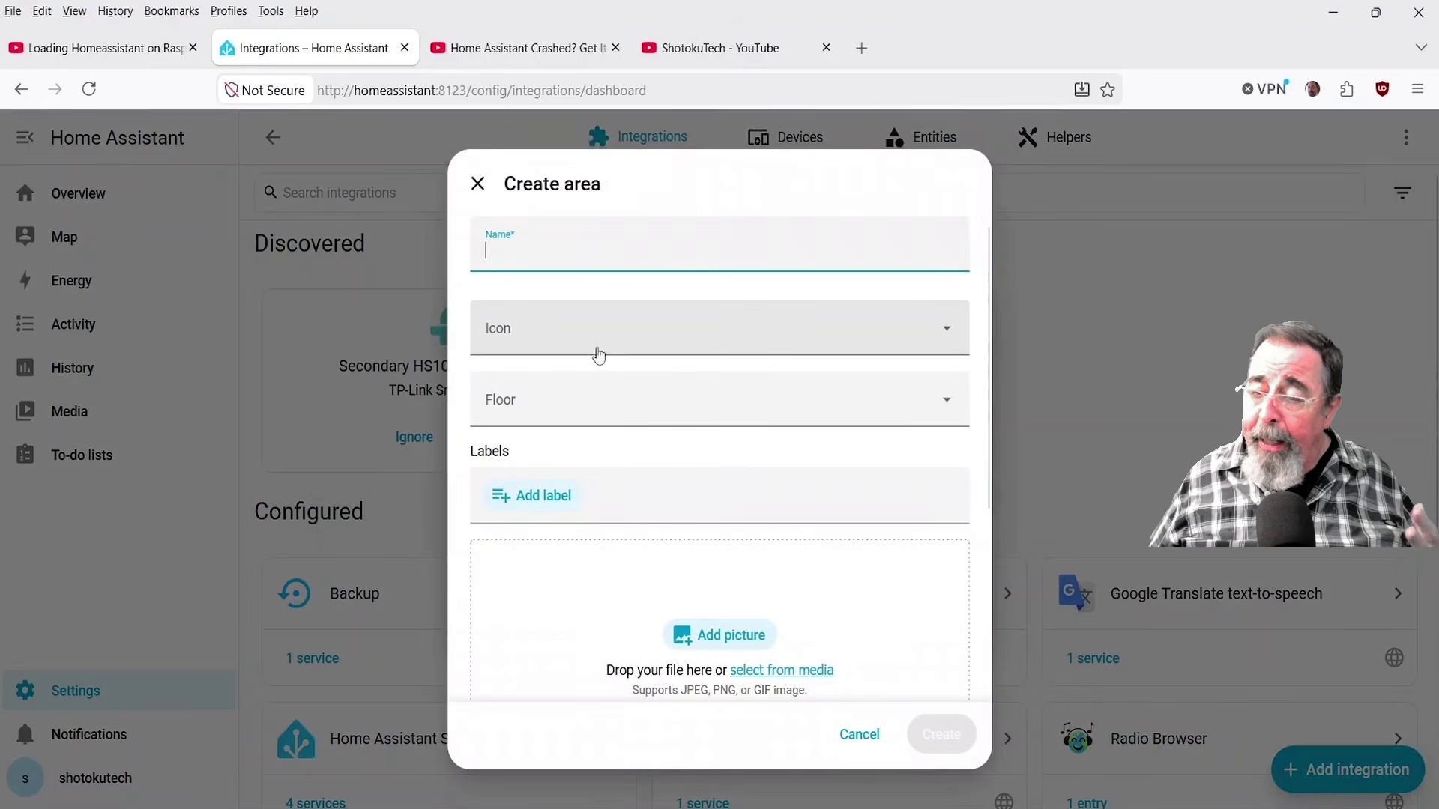
pyautogui.write('Lab')
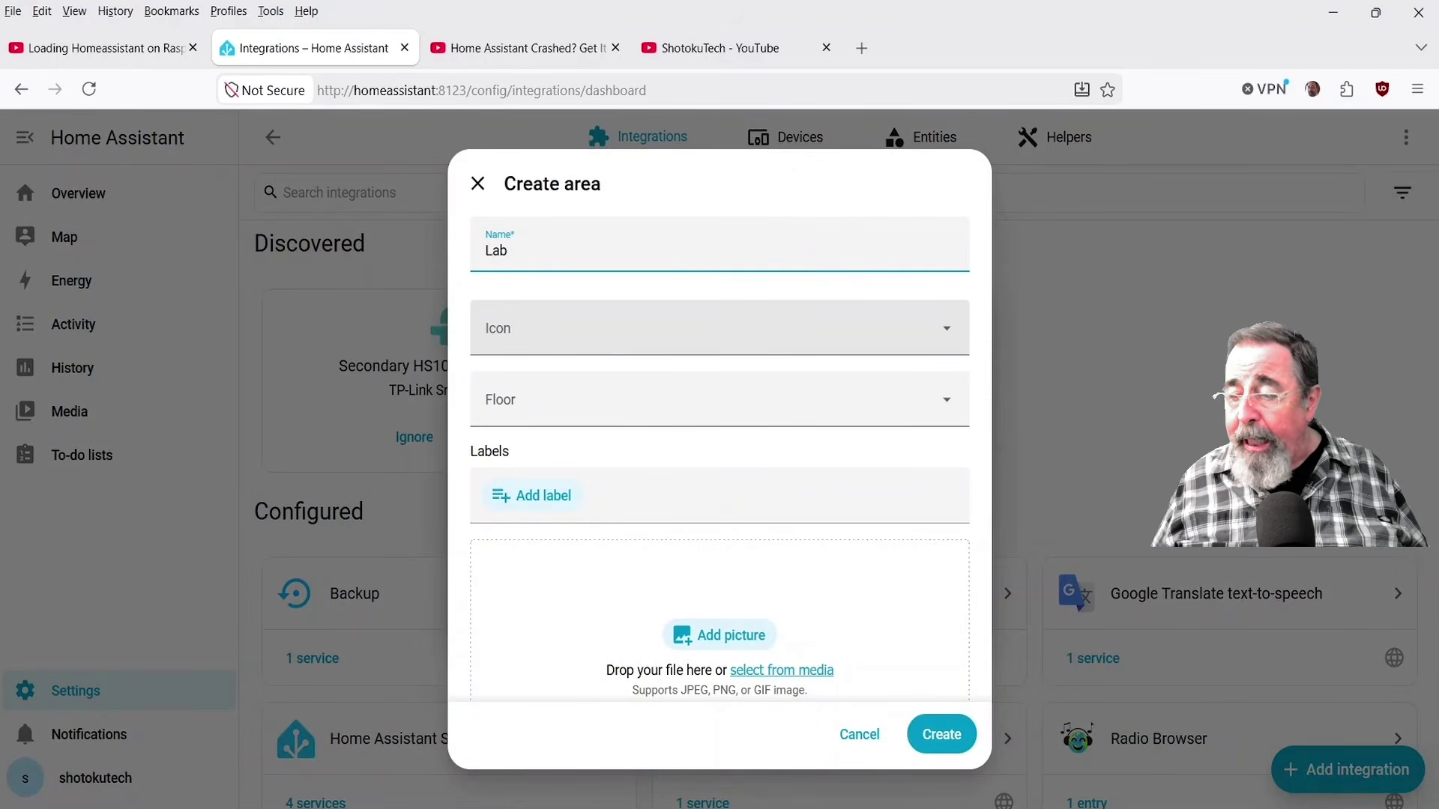
pyautogui.click(939, 736)
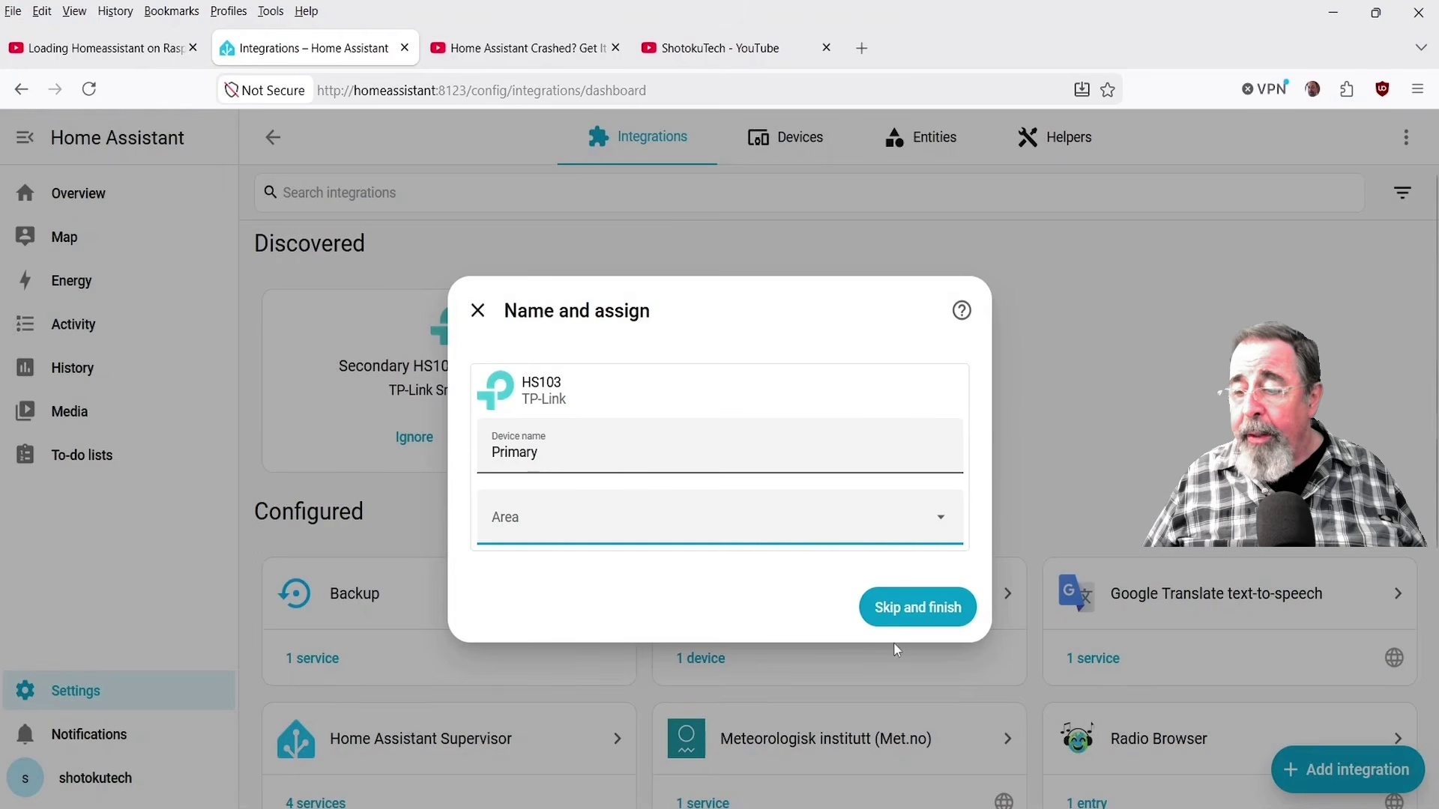
# - Assign the Primary HS103 to the Lab area and finish its setup
pyautogui.click(866, 529)
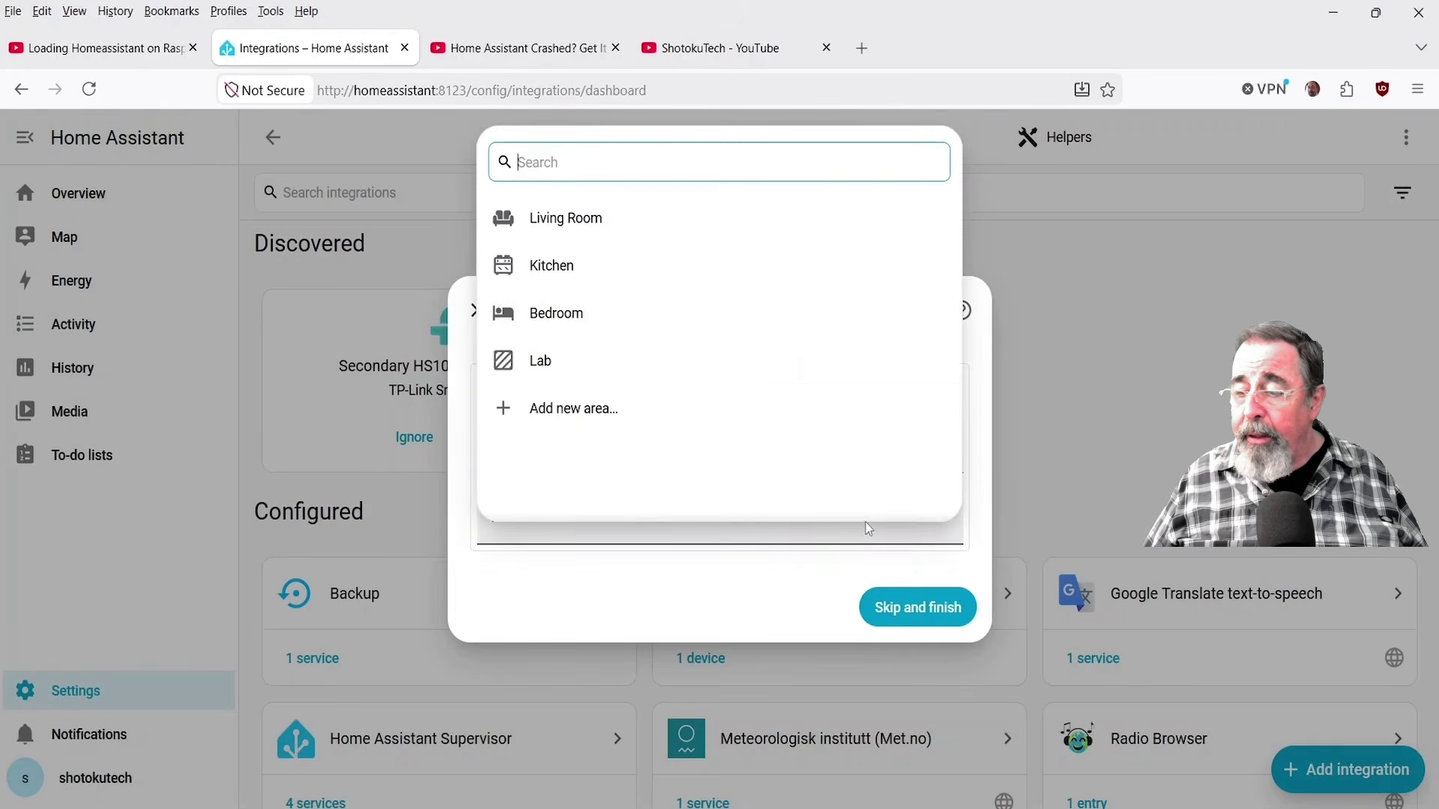
pyautogui.click(504, 361)
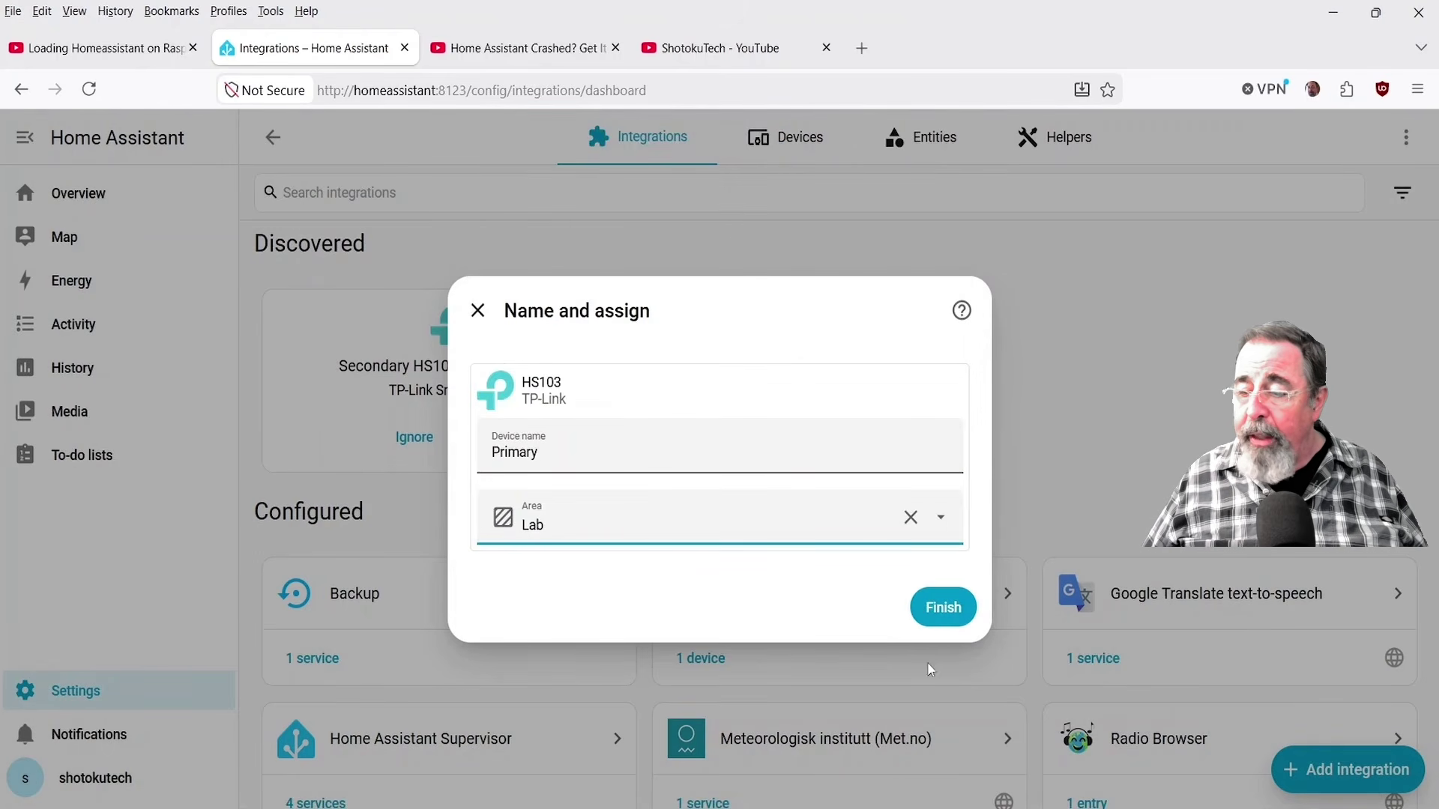
pyautogui.click(943, 608)
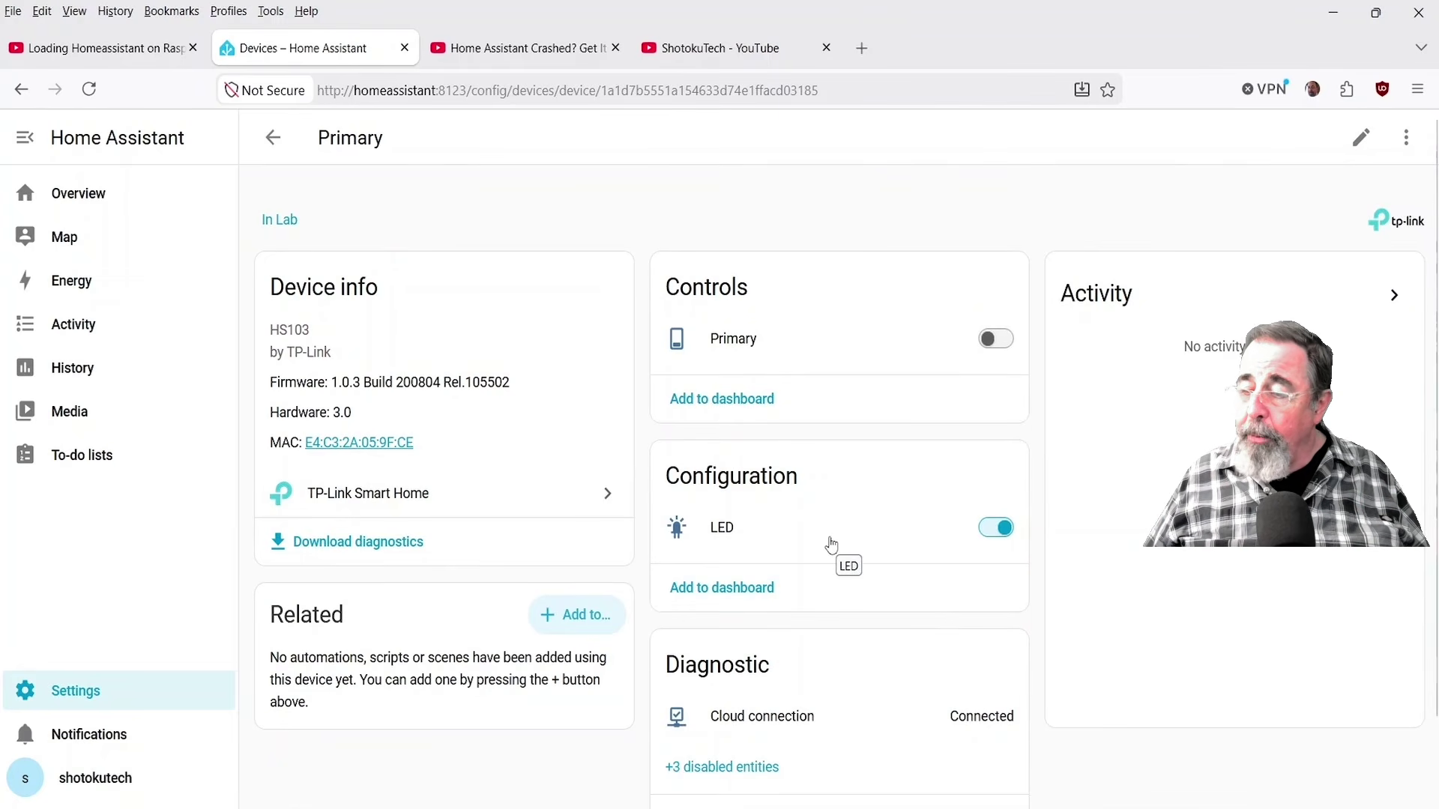
# - Add the discovered Secondary HS103 under Devices & services to the Lab area and return to the Overview
pyautogui.click(101, 705)
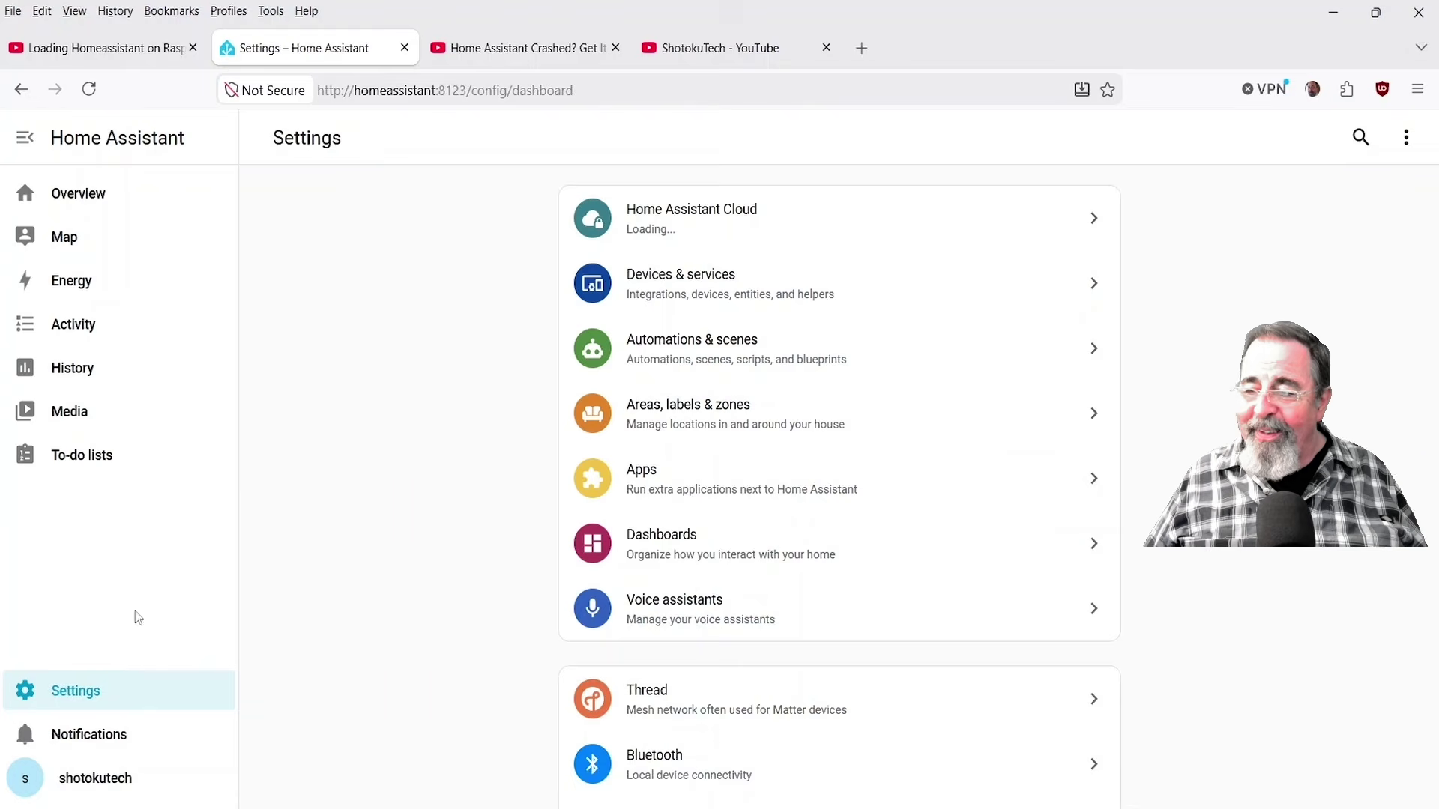
pyautogui.click(649, 297)
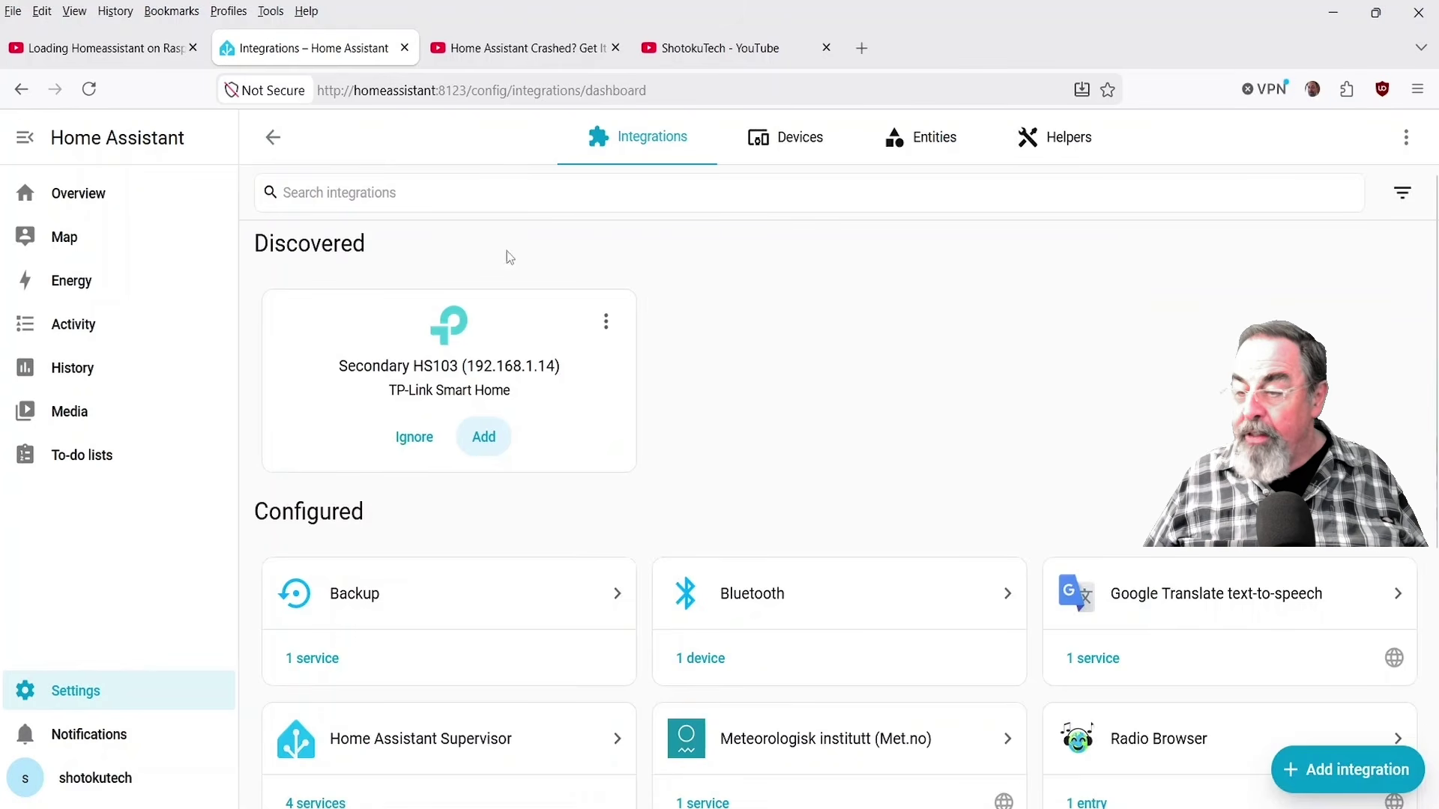
pyautogui.click(490, 442)
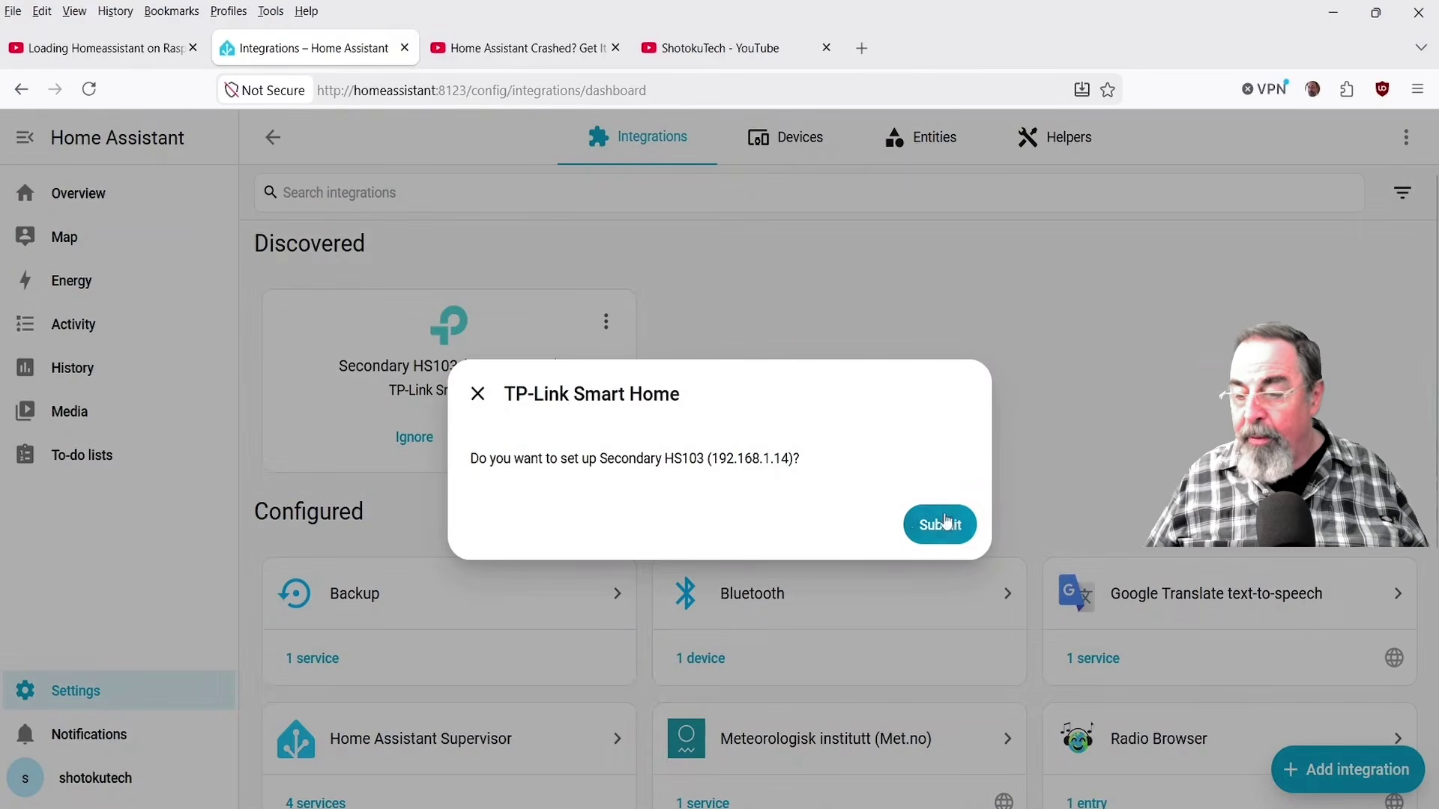
pyautogui.click(941, 526)
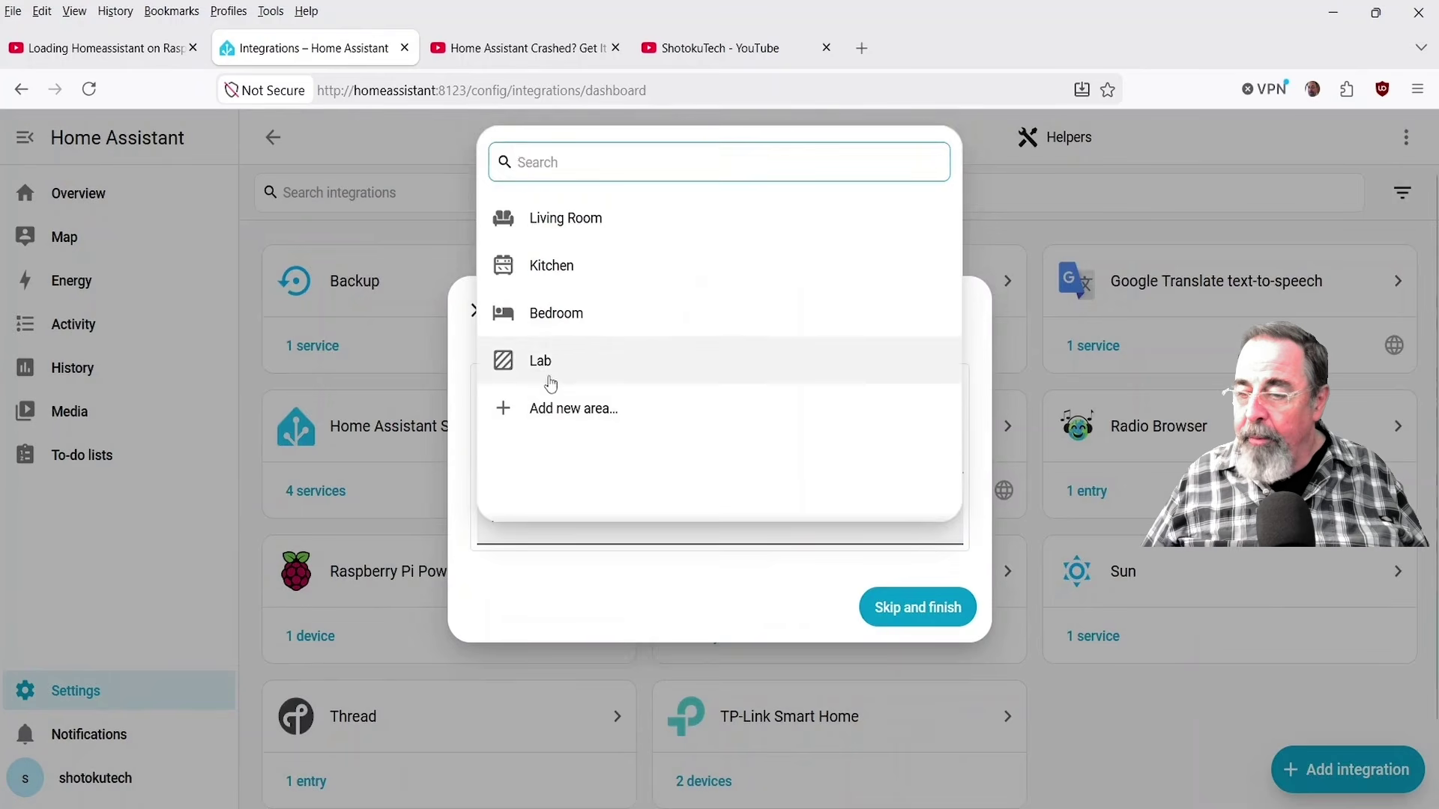
pyautogui.click(549, 373)
pyautogui.click(943, 607)
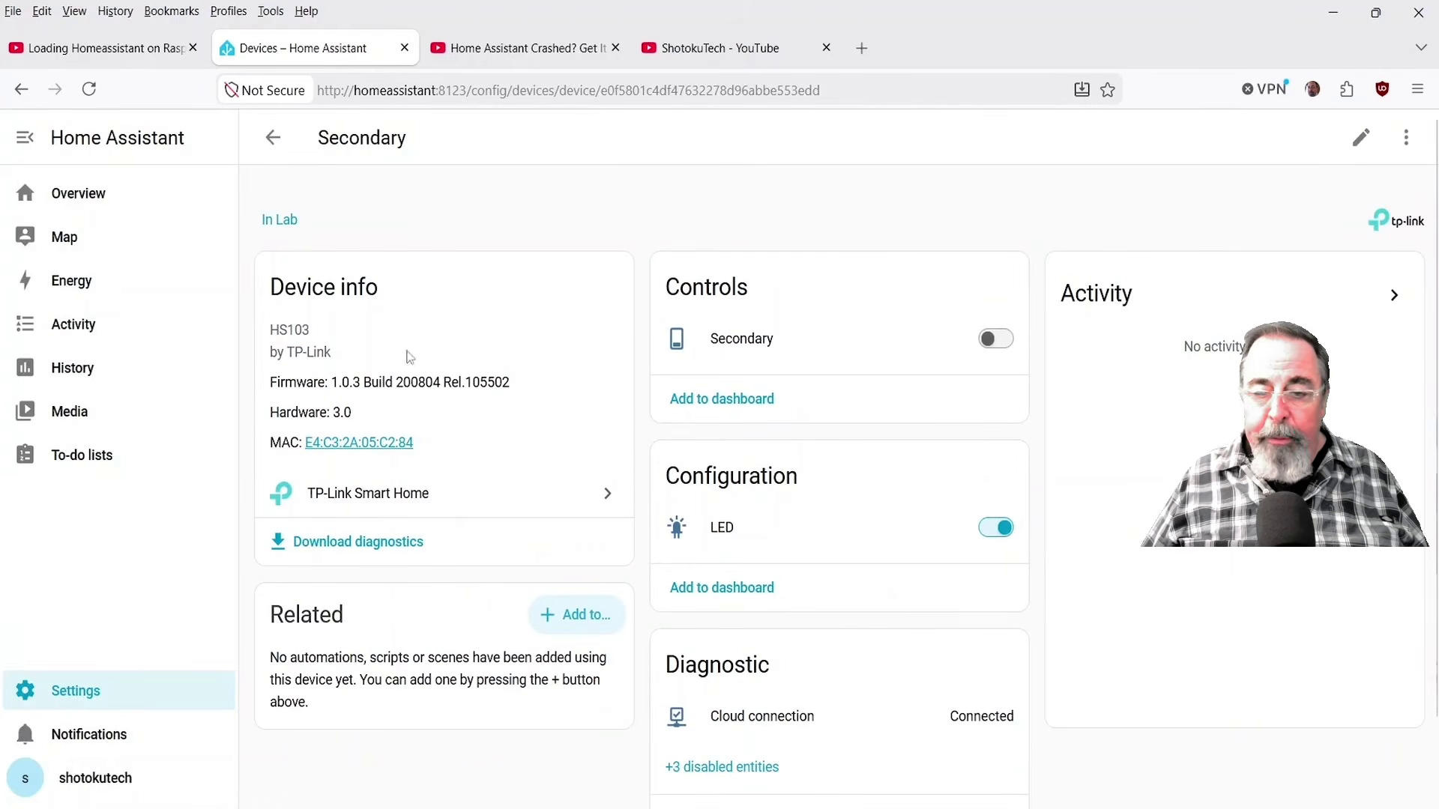
pyautogui.click(84, 195)
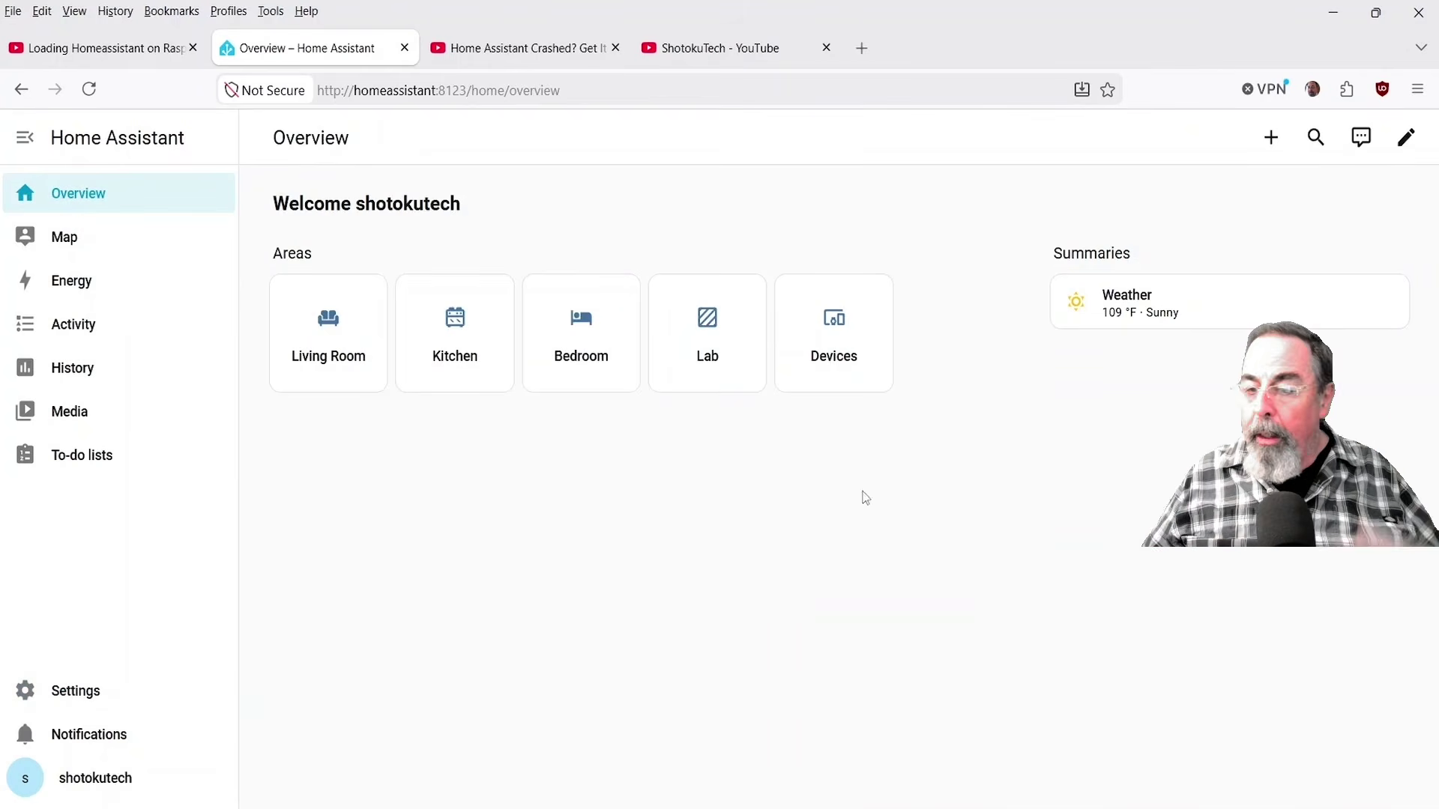
# - Open the Lab area, test the Primary plug by switching it on and back off, and return to the Overview
pyautogui.click(713, 347)
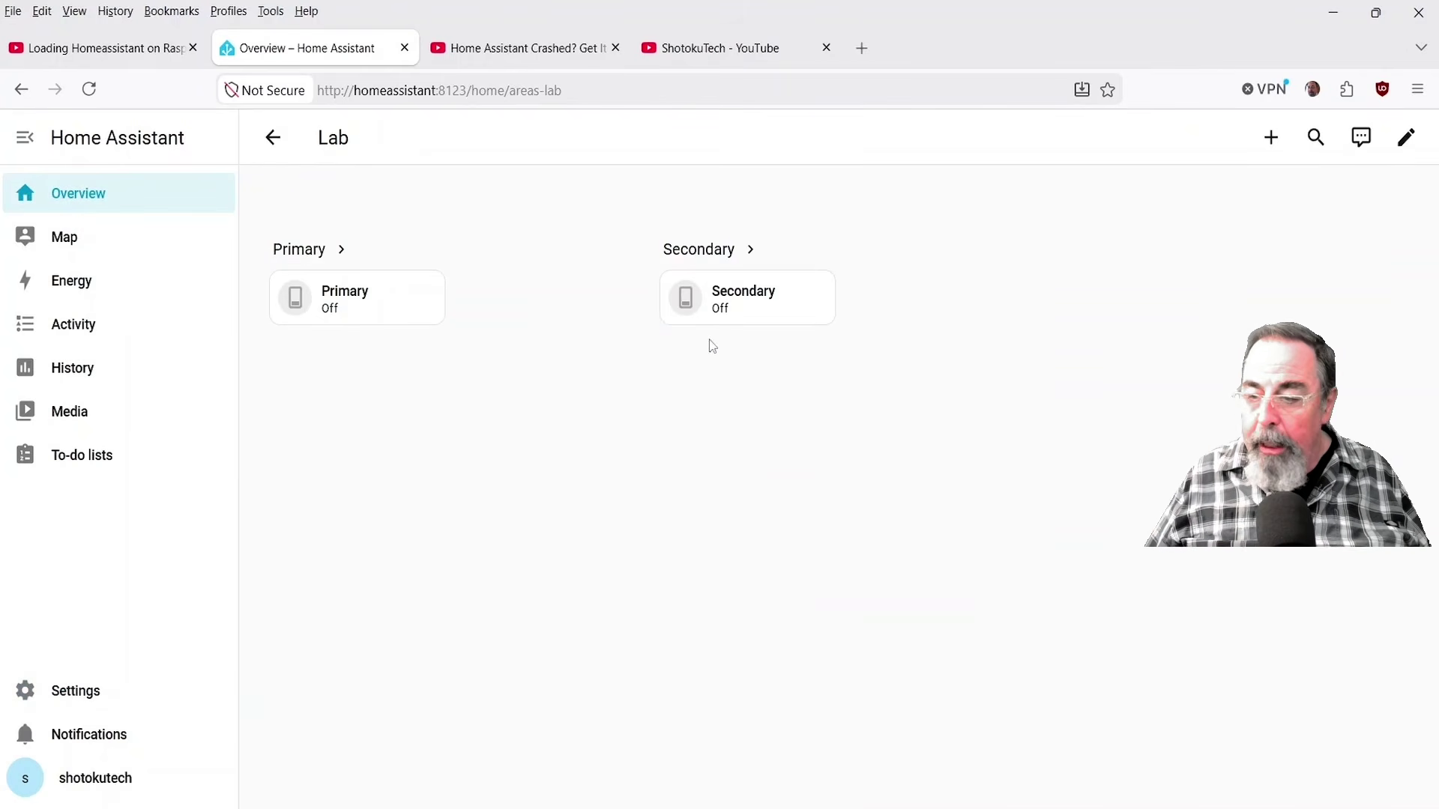
pyautogui.click(377, 322)
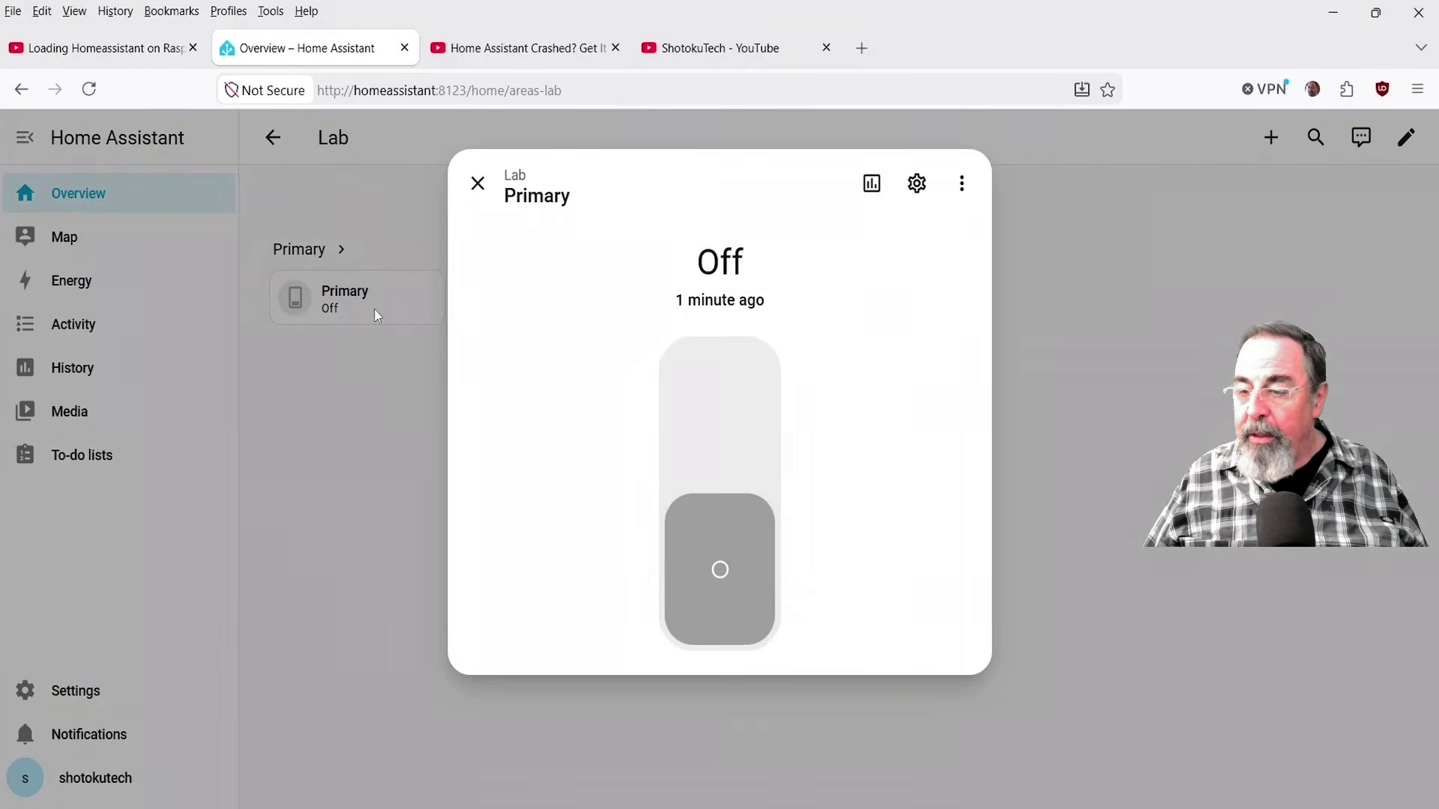
pyautogui.click(722, 368)
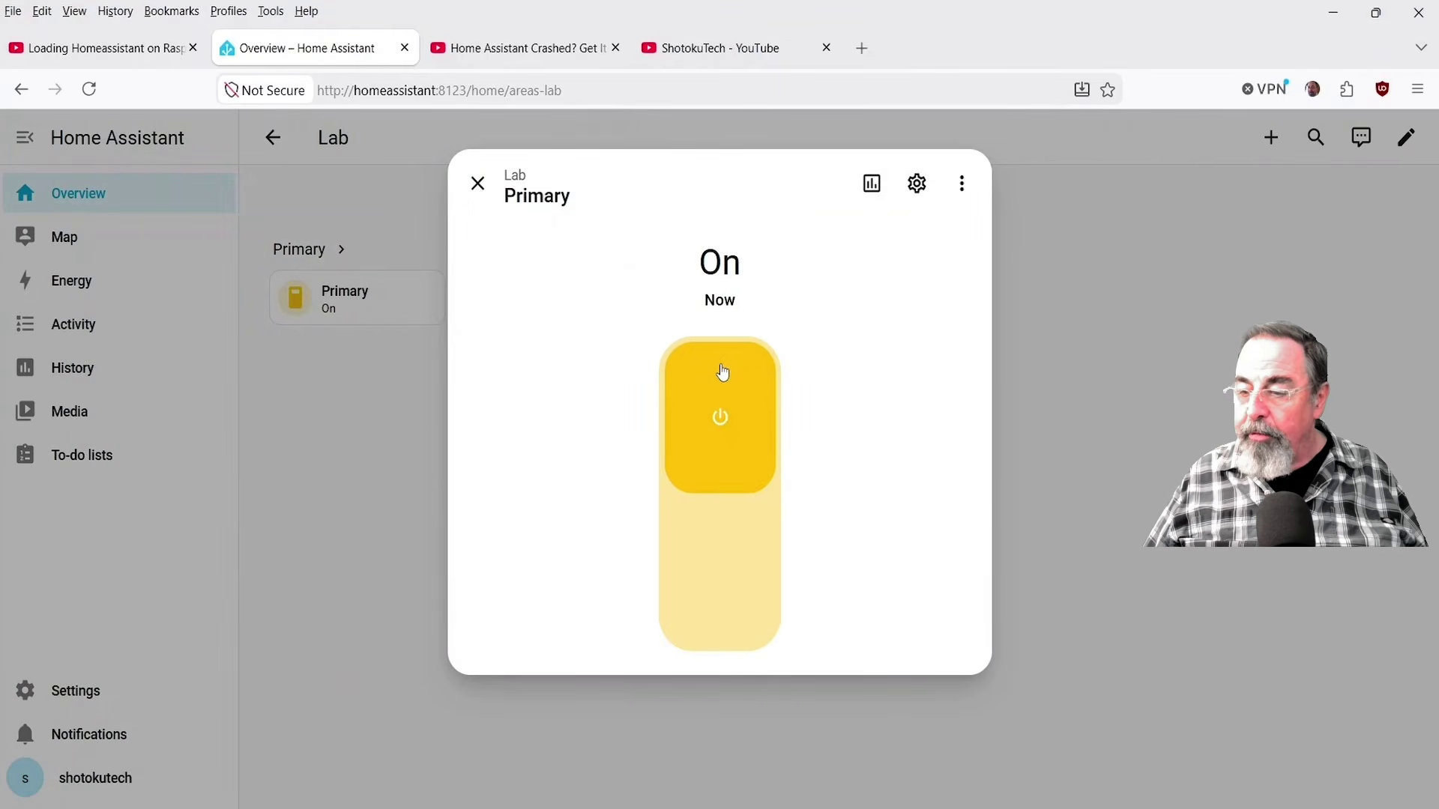
pyautogui.click(722, 371)
pyautogui.click(477, 193)
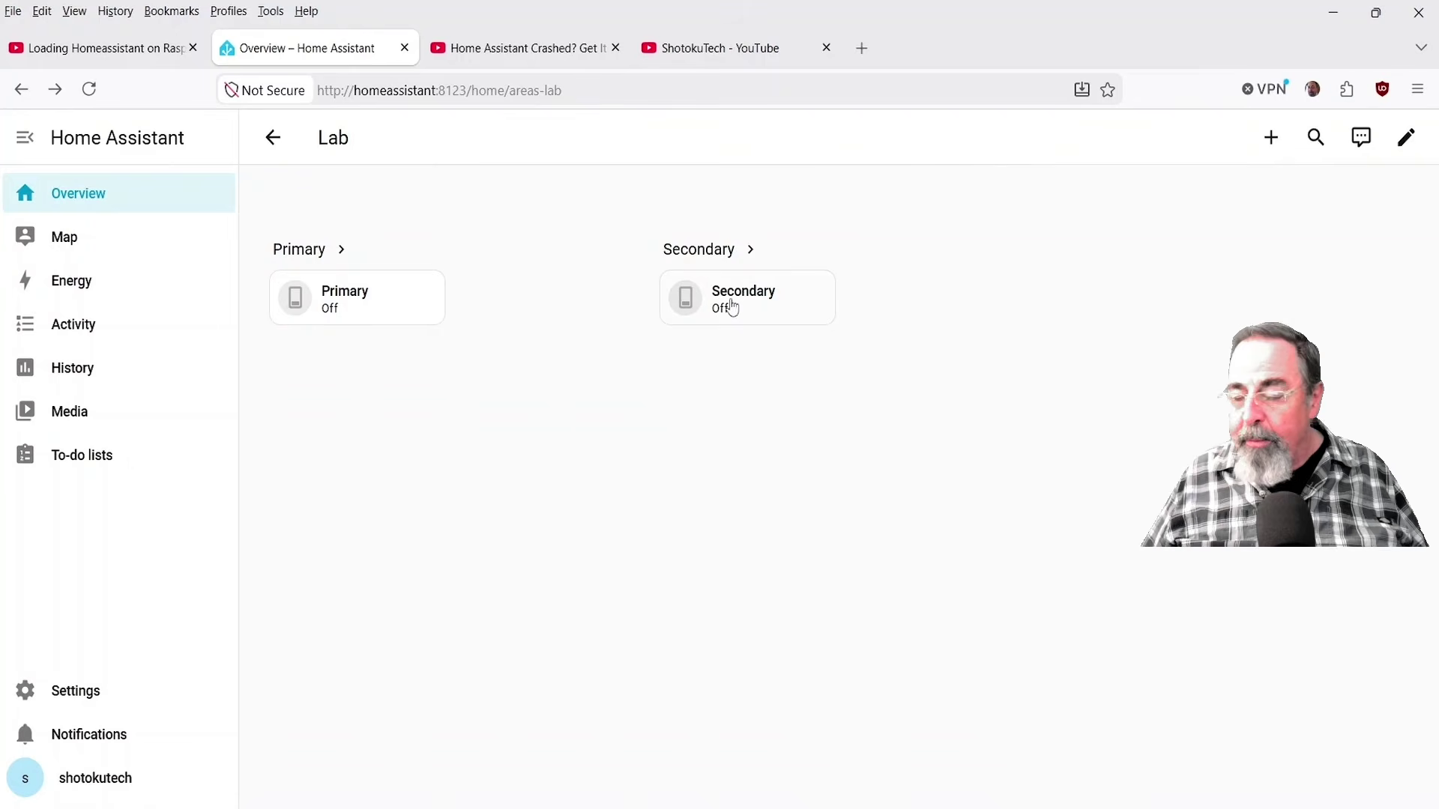
pyautogui.click(111, 209)
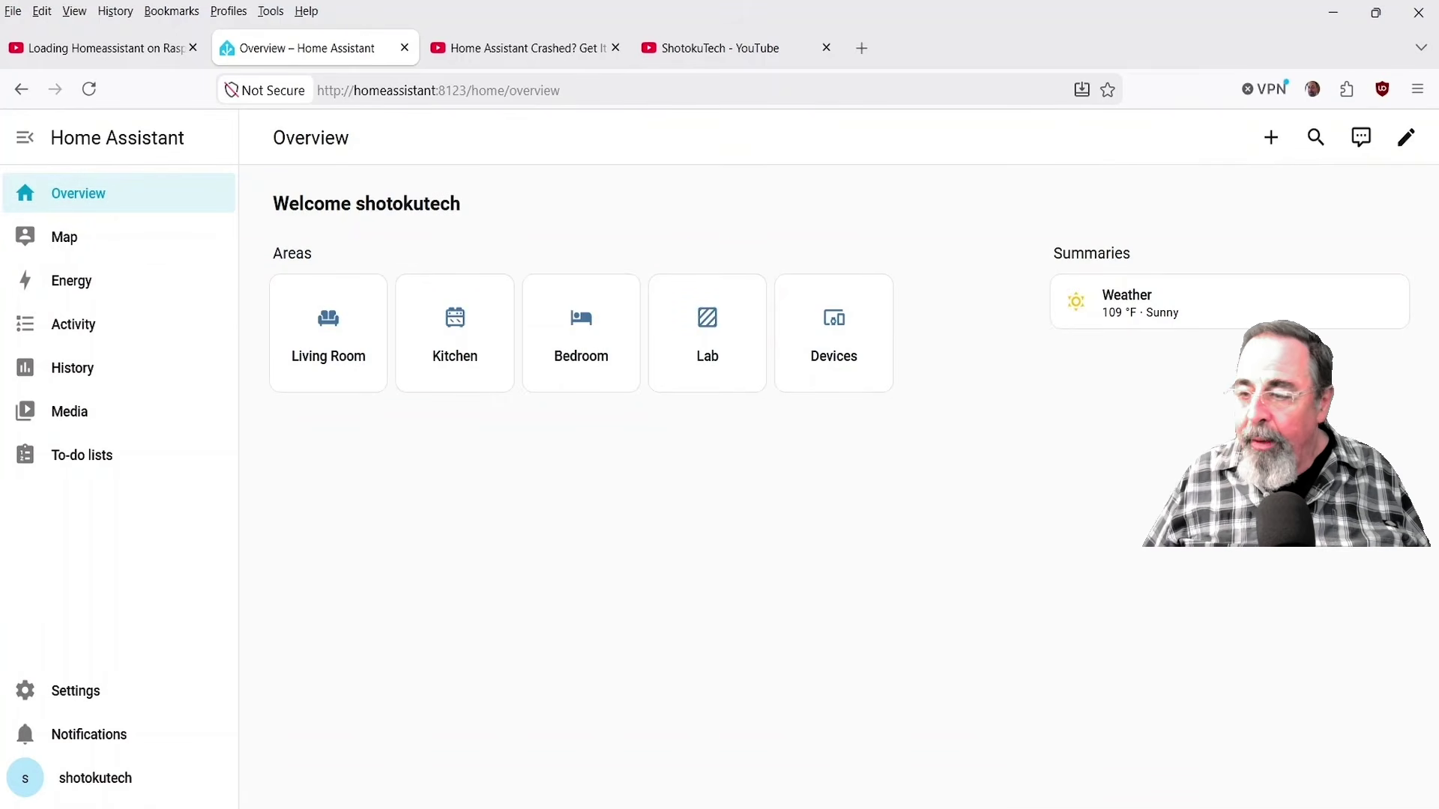
# - Start adding a new integration under Devices & services, finding OpenWeatherMap with the brand search "weather"
pyautogui.click(87, 693)
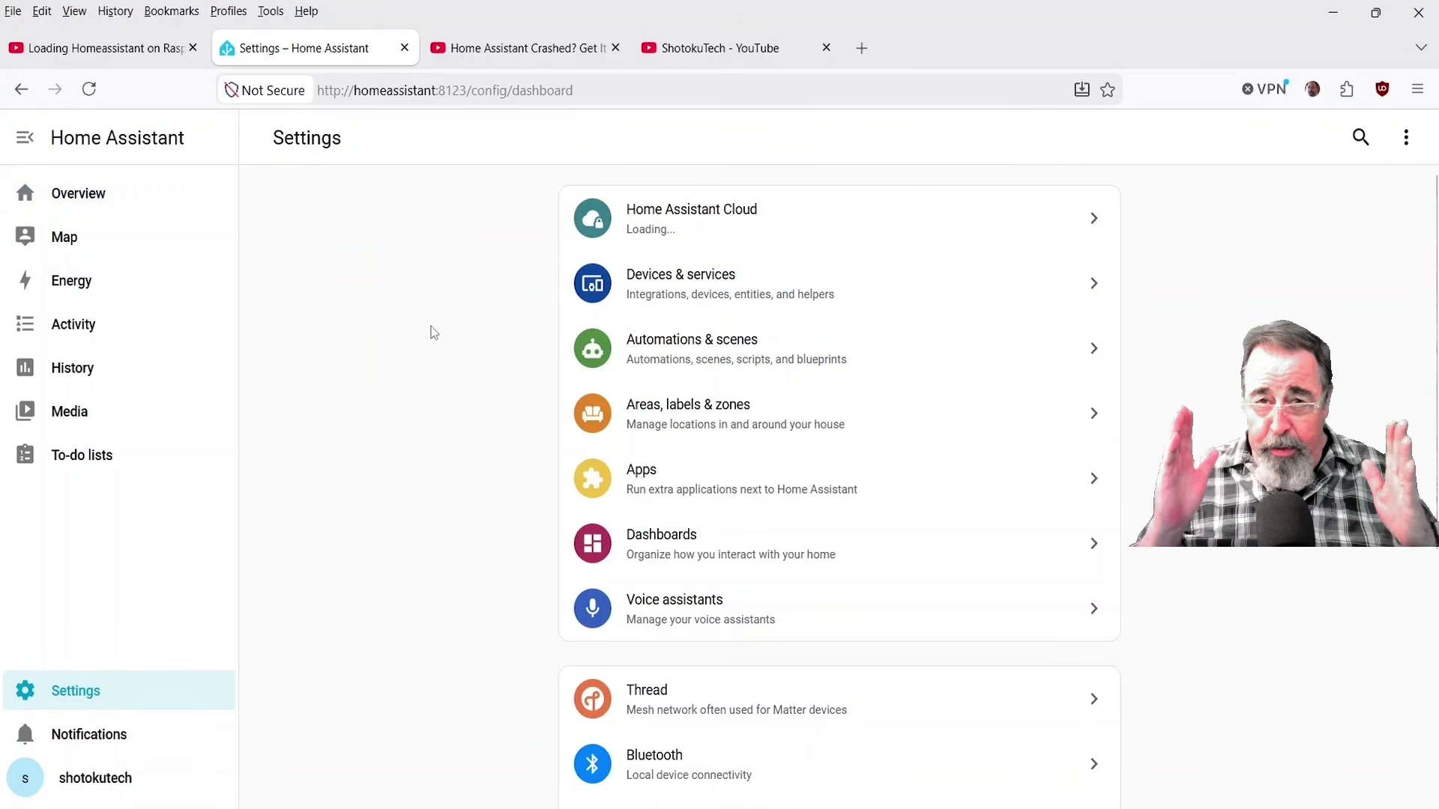
pyautogui.click(705, 290)
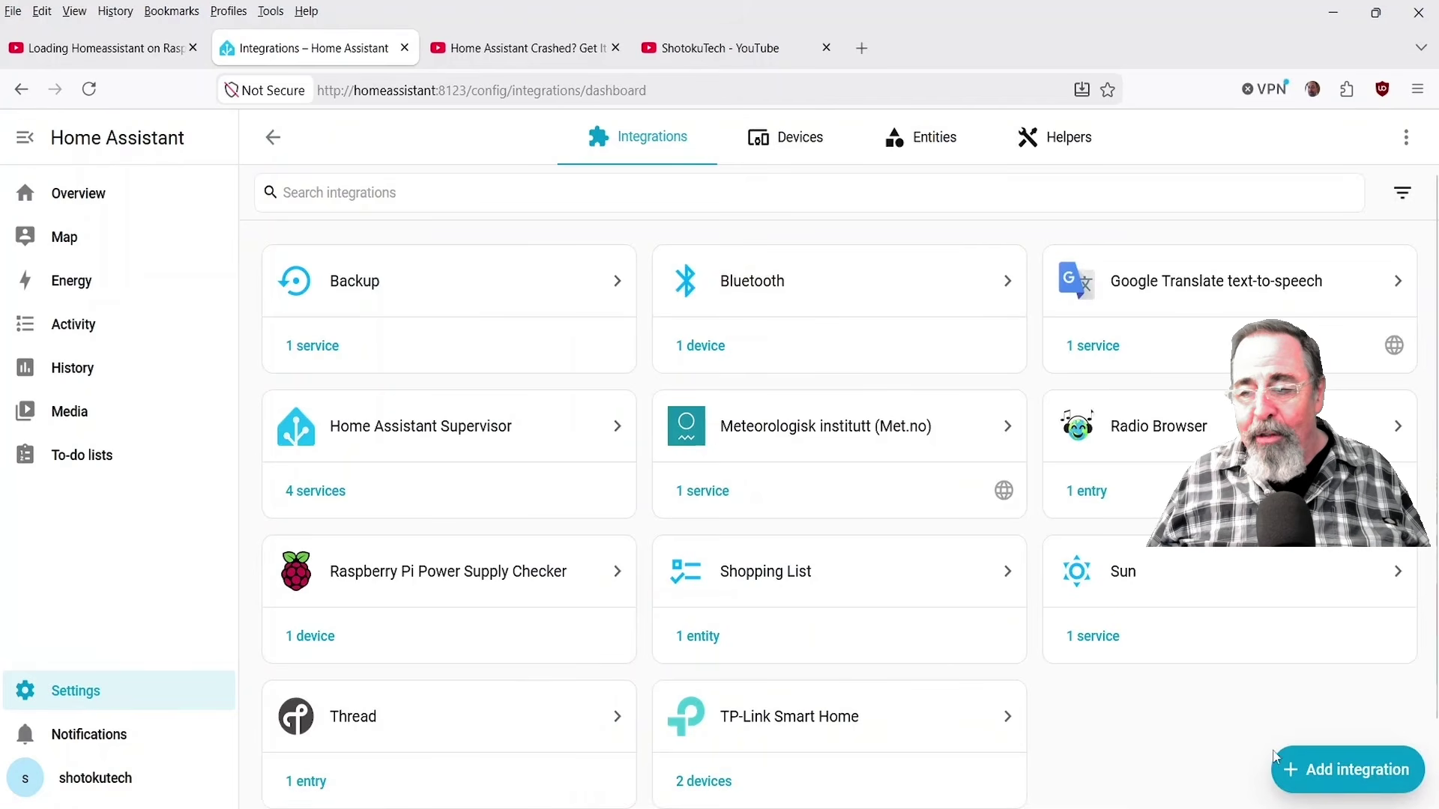
pyautogui.click(1305, 777)
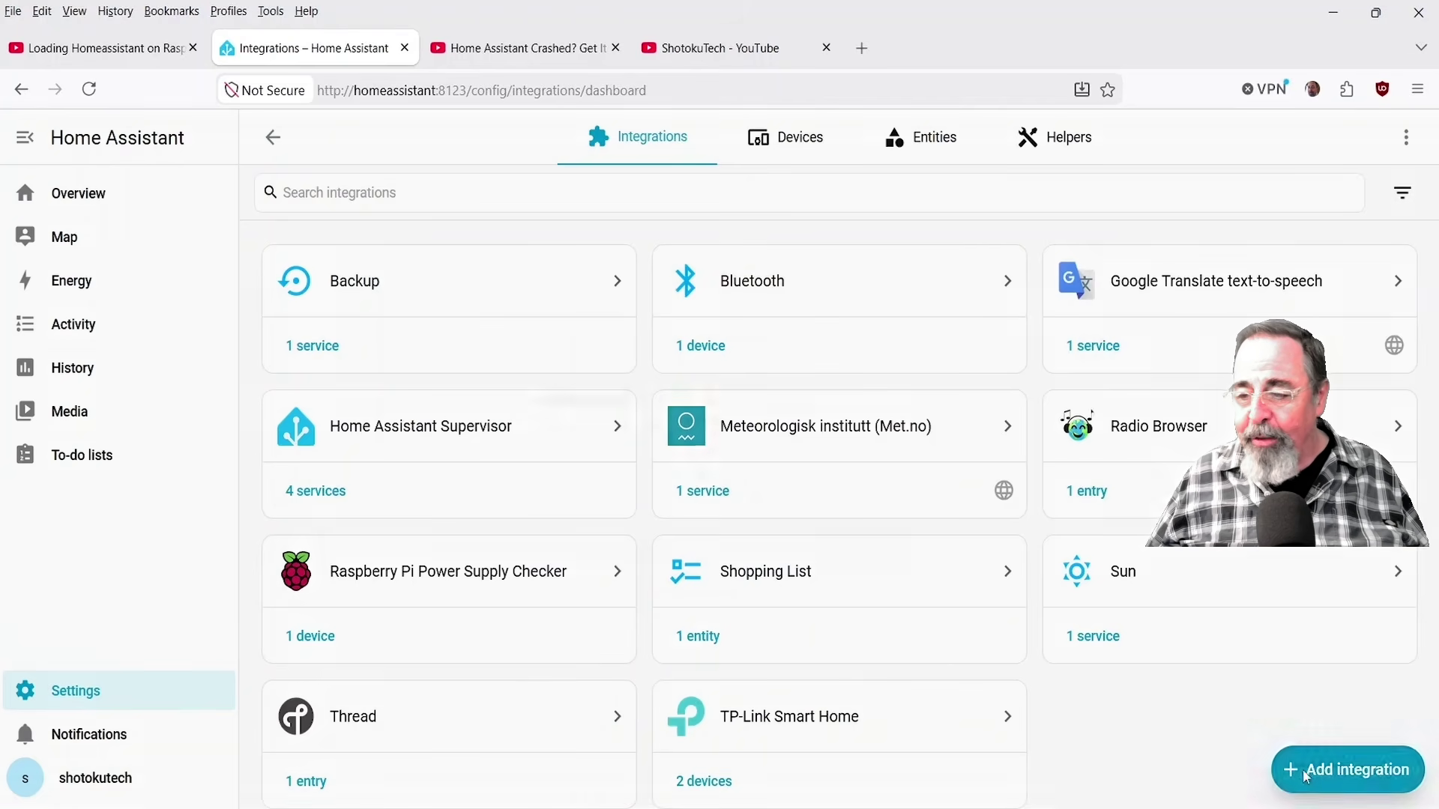
pyautogui.click(1281, 777)
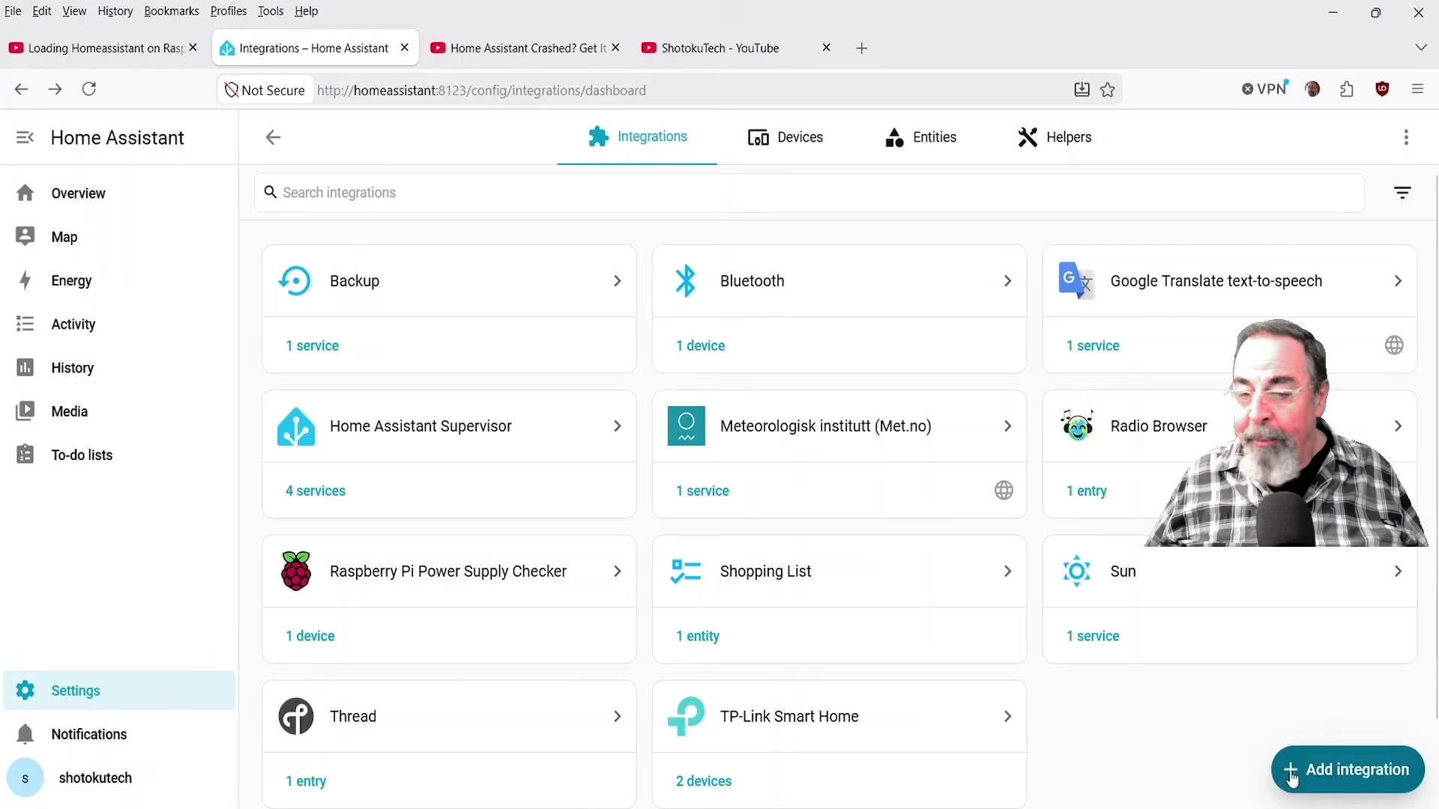
pyautogui.click(1282, 777)
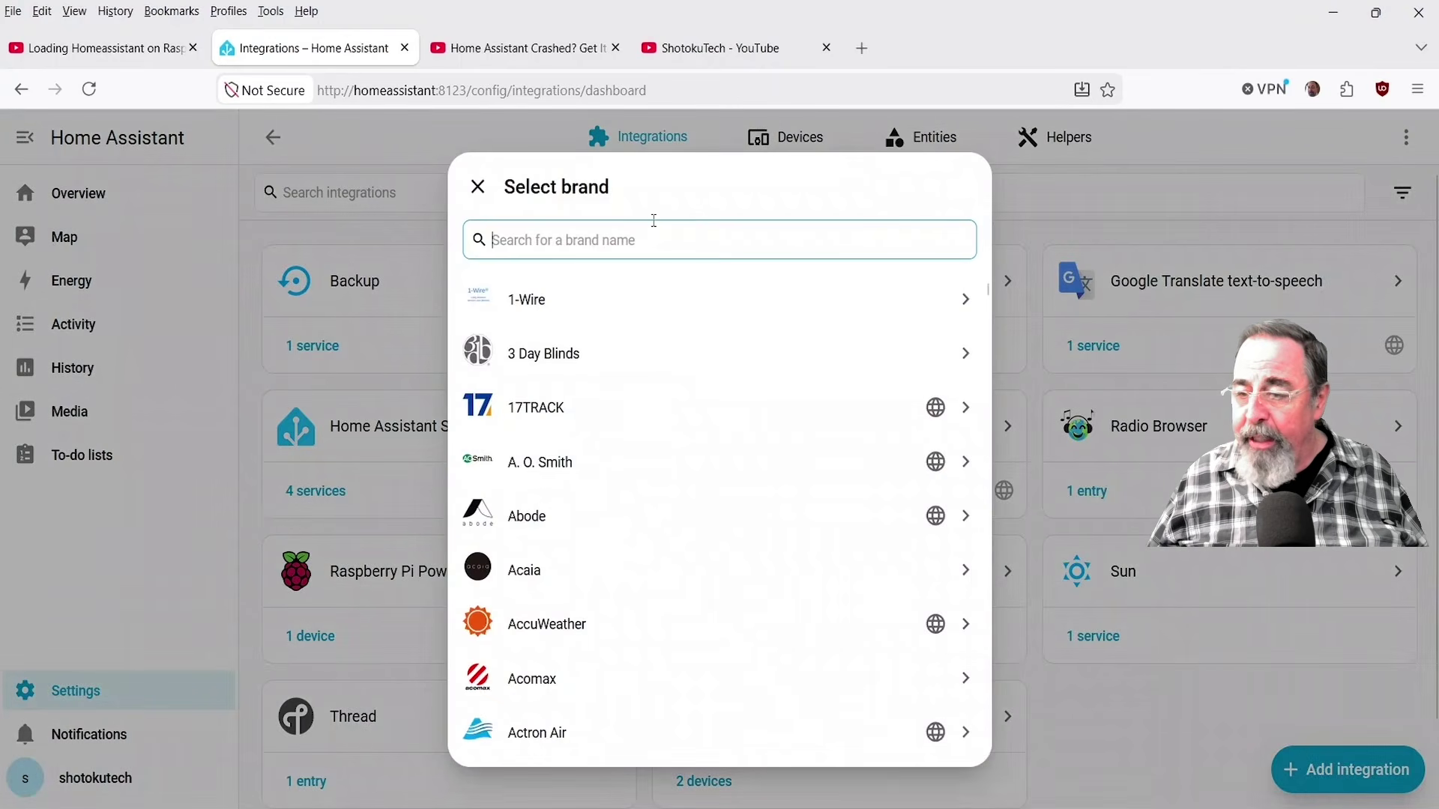
pyautogui.write('weather')
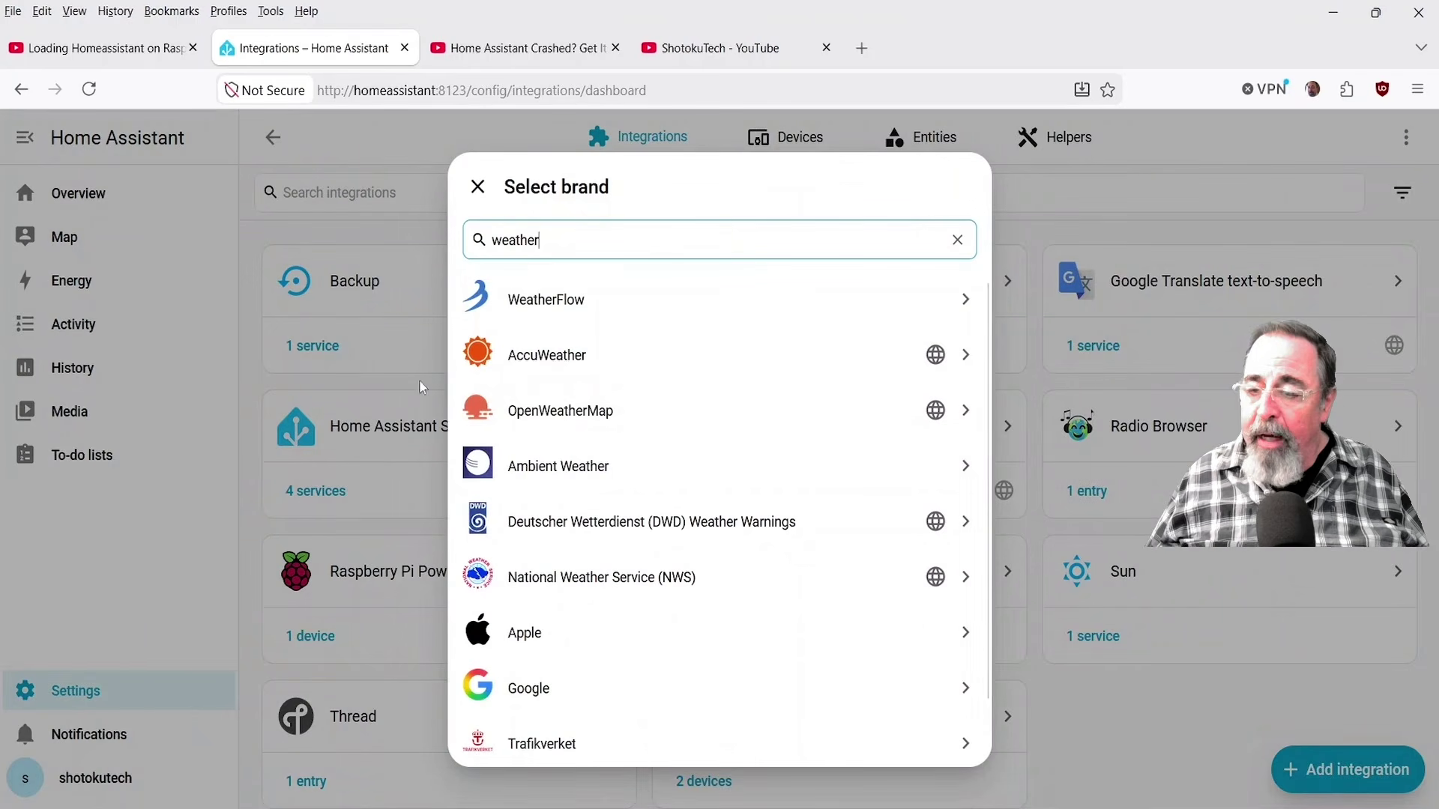
pyautogui.click(563, 414)
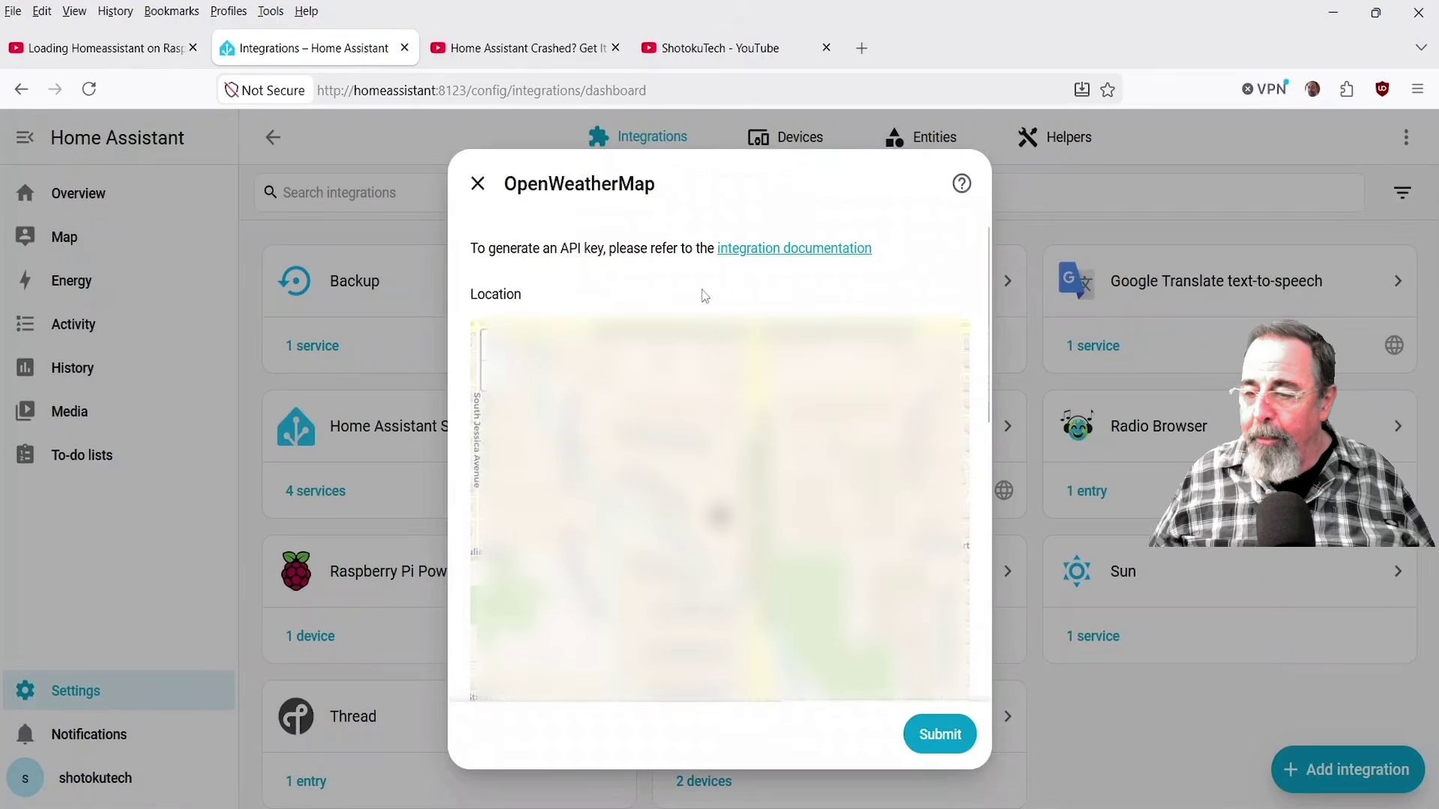
# - Open the OpenWeatherMap integration documentation and go to the API keys list in the OpenWeather account
pyautogui.click(772, 254)
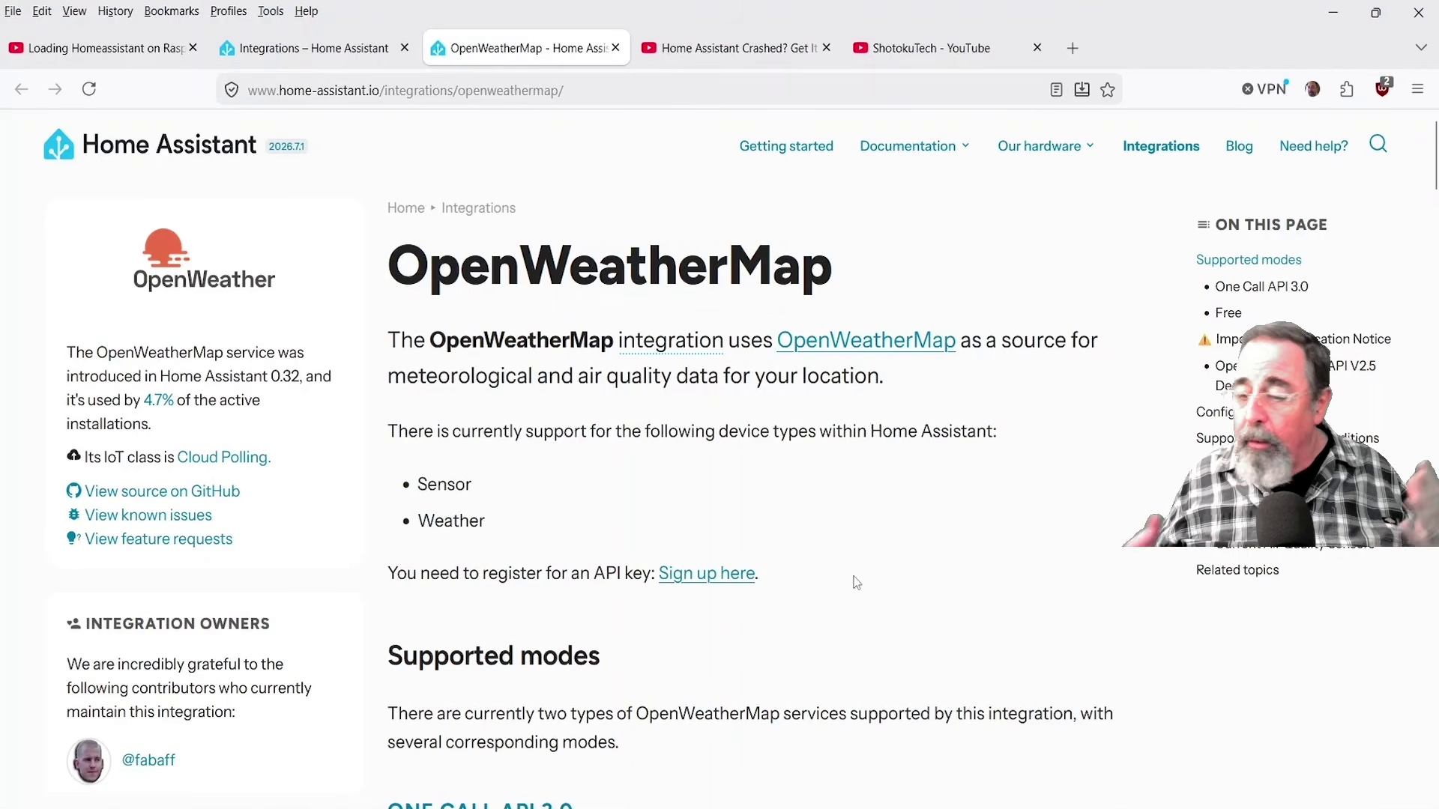
pyautogui.scroll(-3, 861, 586)
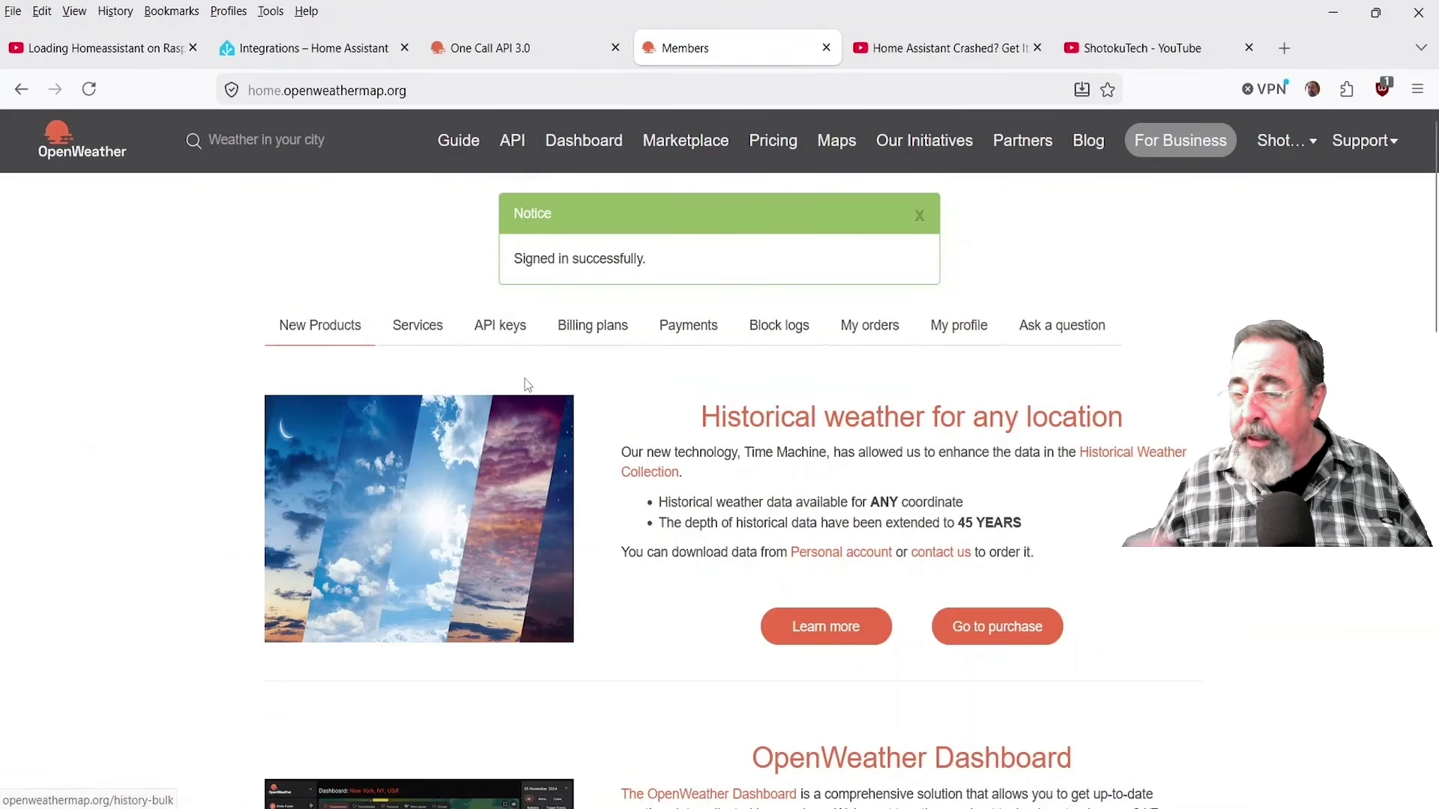
pyautogui.click(571, 325)
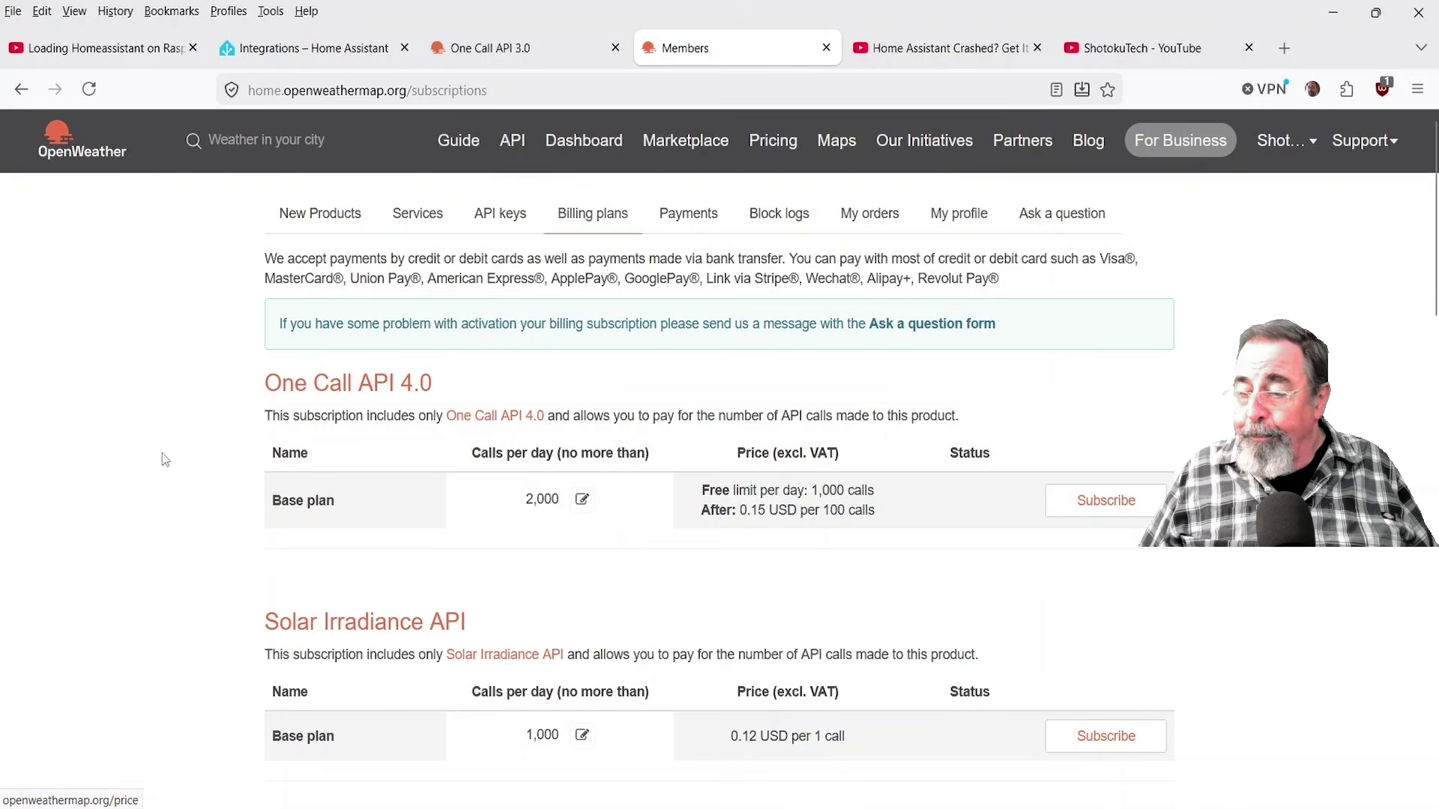
pyautogui.click(500, 214)
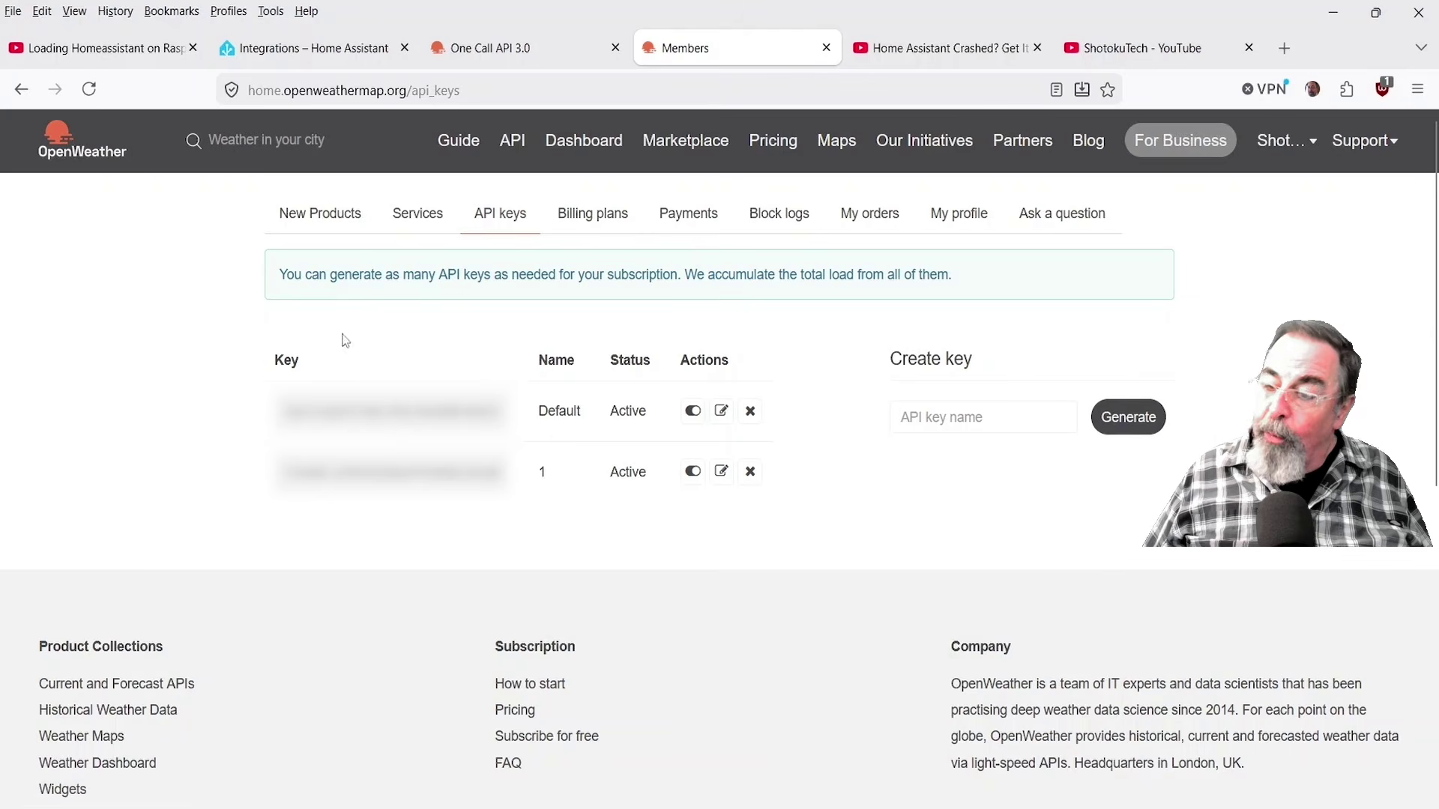
# - Copy the Default API key from the OpenWeather account and paste it into the API key field of the OpenWeatherMap setup
pyautogui.moveTo(281, 410); pyautogui.dragTo(526, 426)
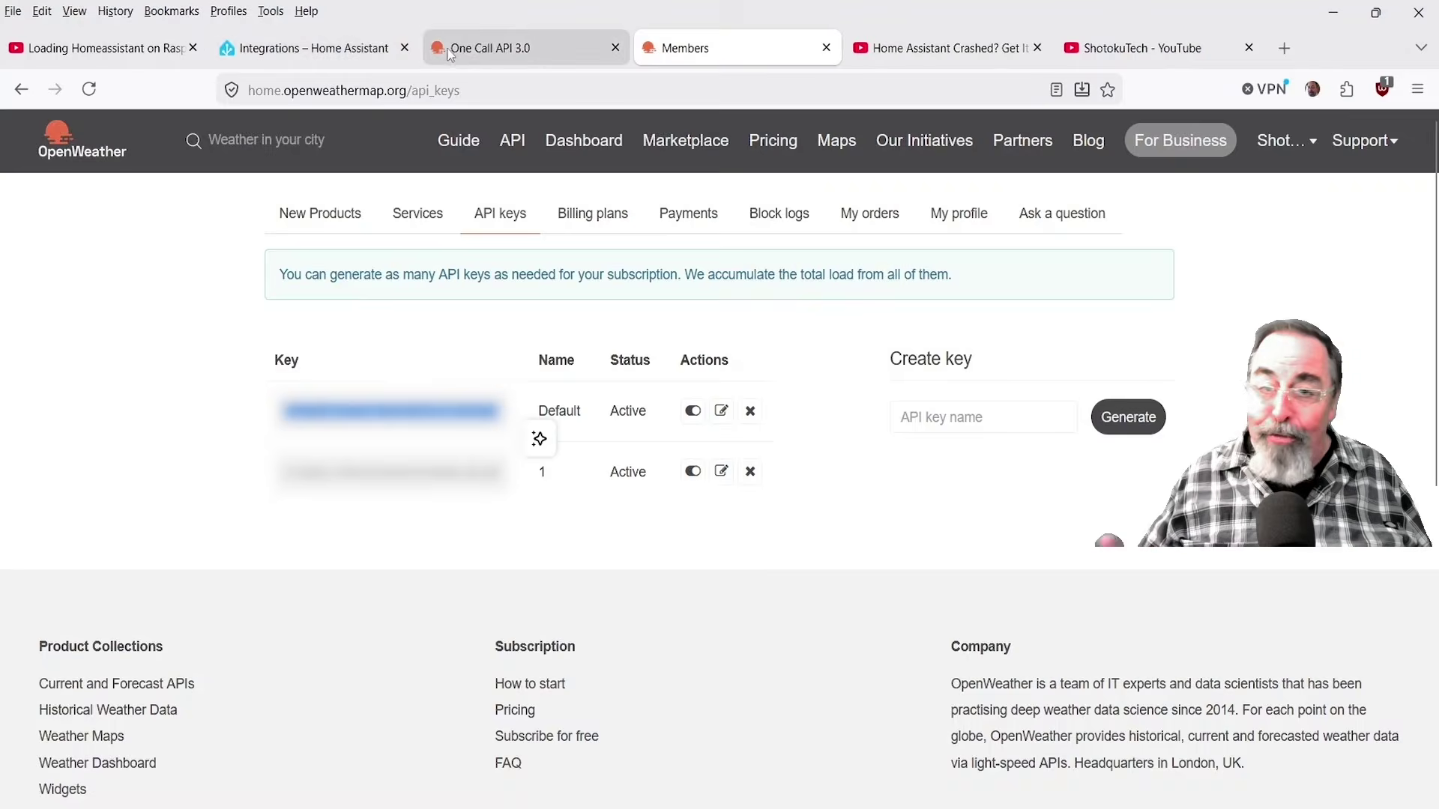
pyautogui.click(311, 48)
pyautogui.click(593, 367)
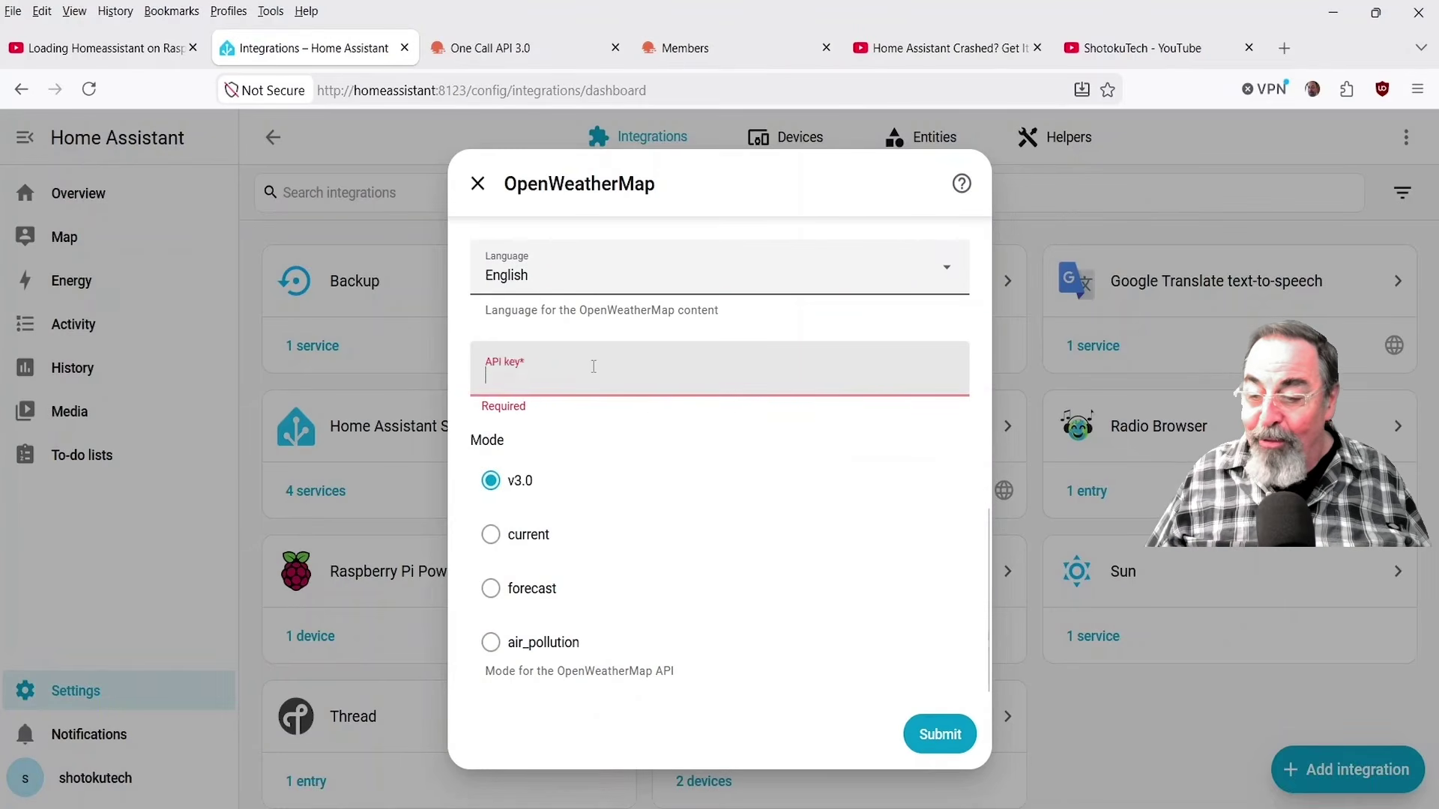
pyautogui.hotkey('ctrl', 'v')
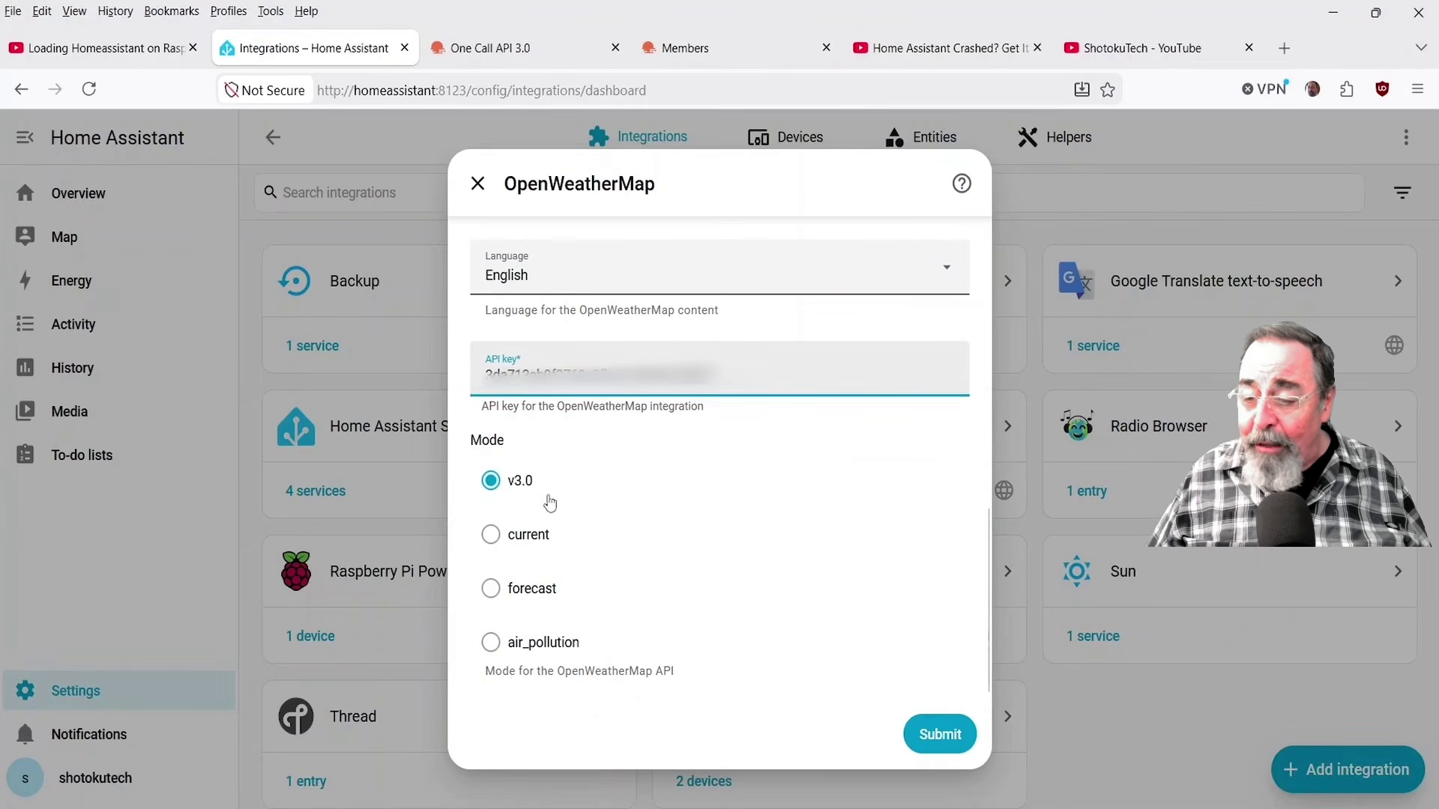
# - Set the OpenWeatherMap mode to current, submit the setup and finish it without assigning an area
pyautogui.click(502, 534)
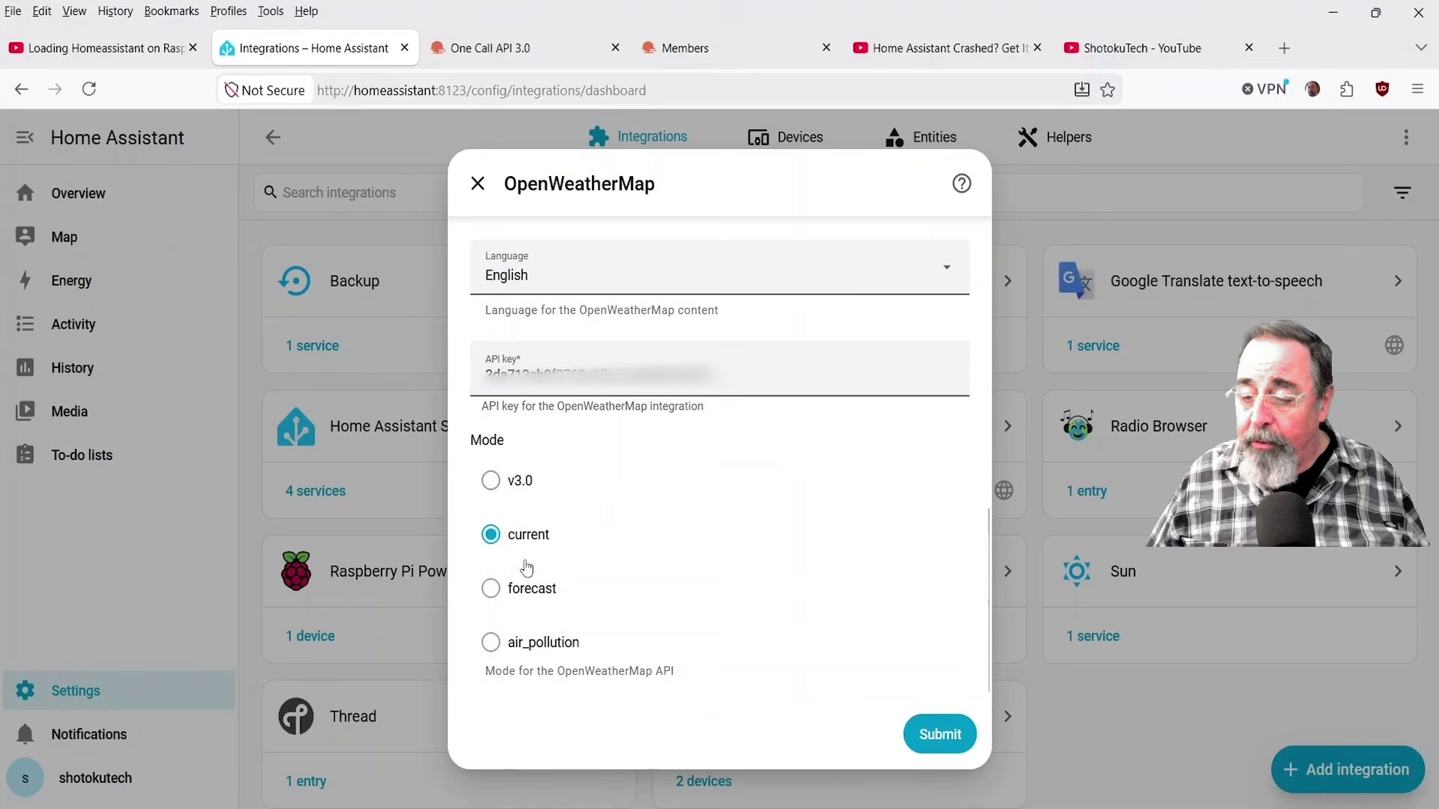
pyautogui.click(939, 734)
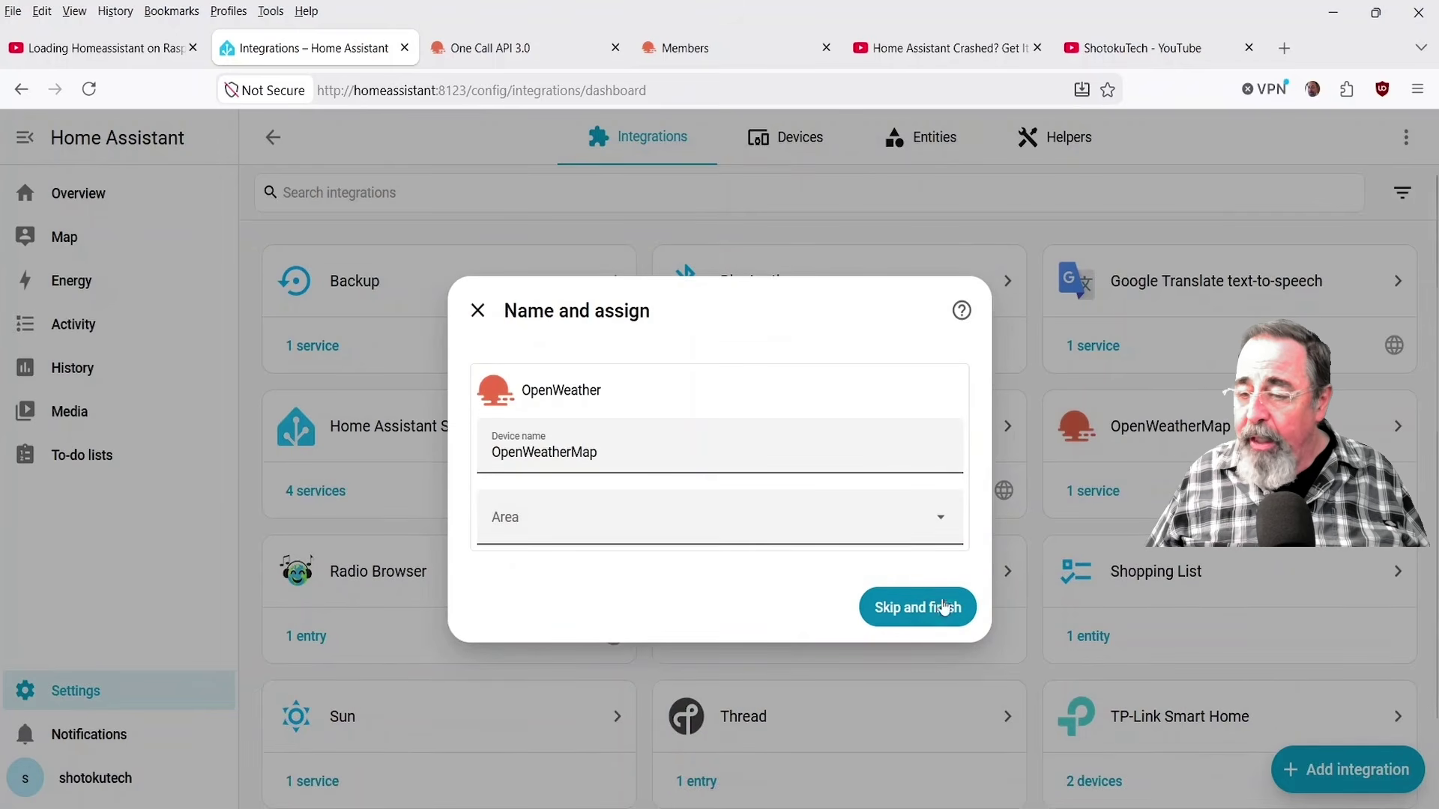
pyautogui.click(898, 534)
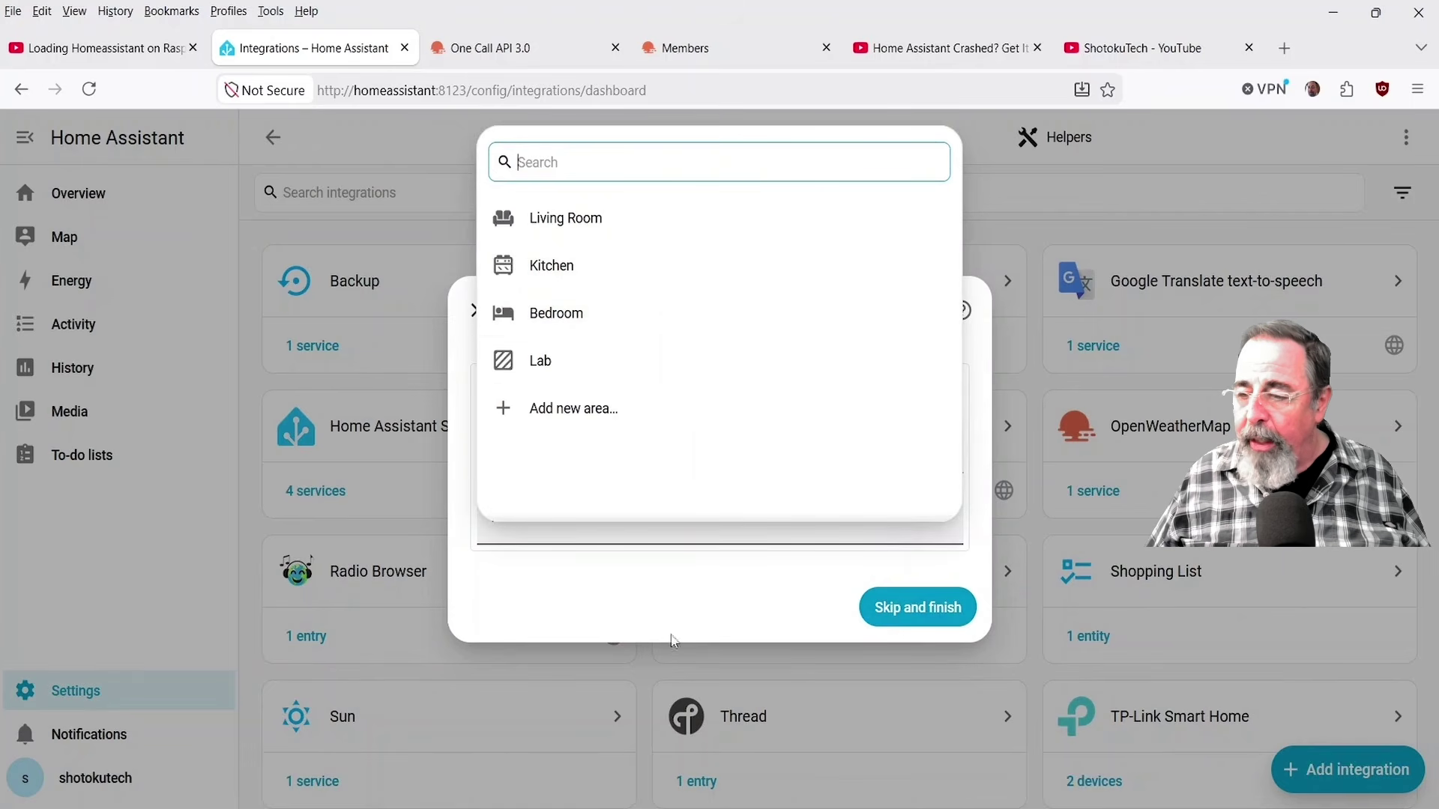
pyautogui.click(691, 596)
pyautogui.click(909, 621)
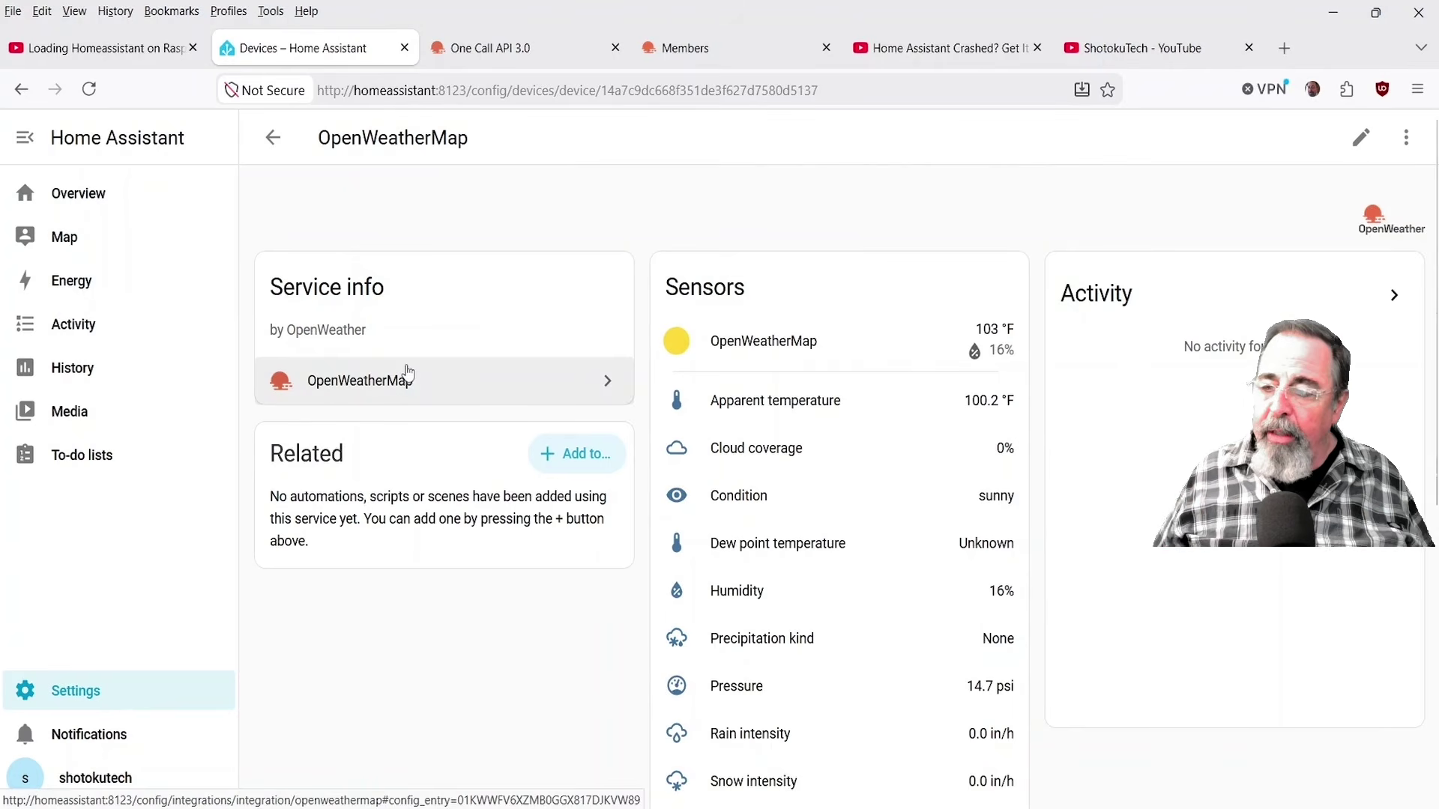
# - Return to the Overview and open the Devices group among the areas
pyautogui.click(80, 197)
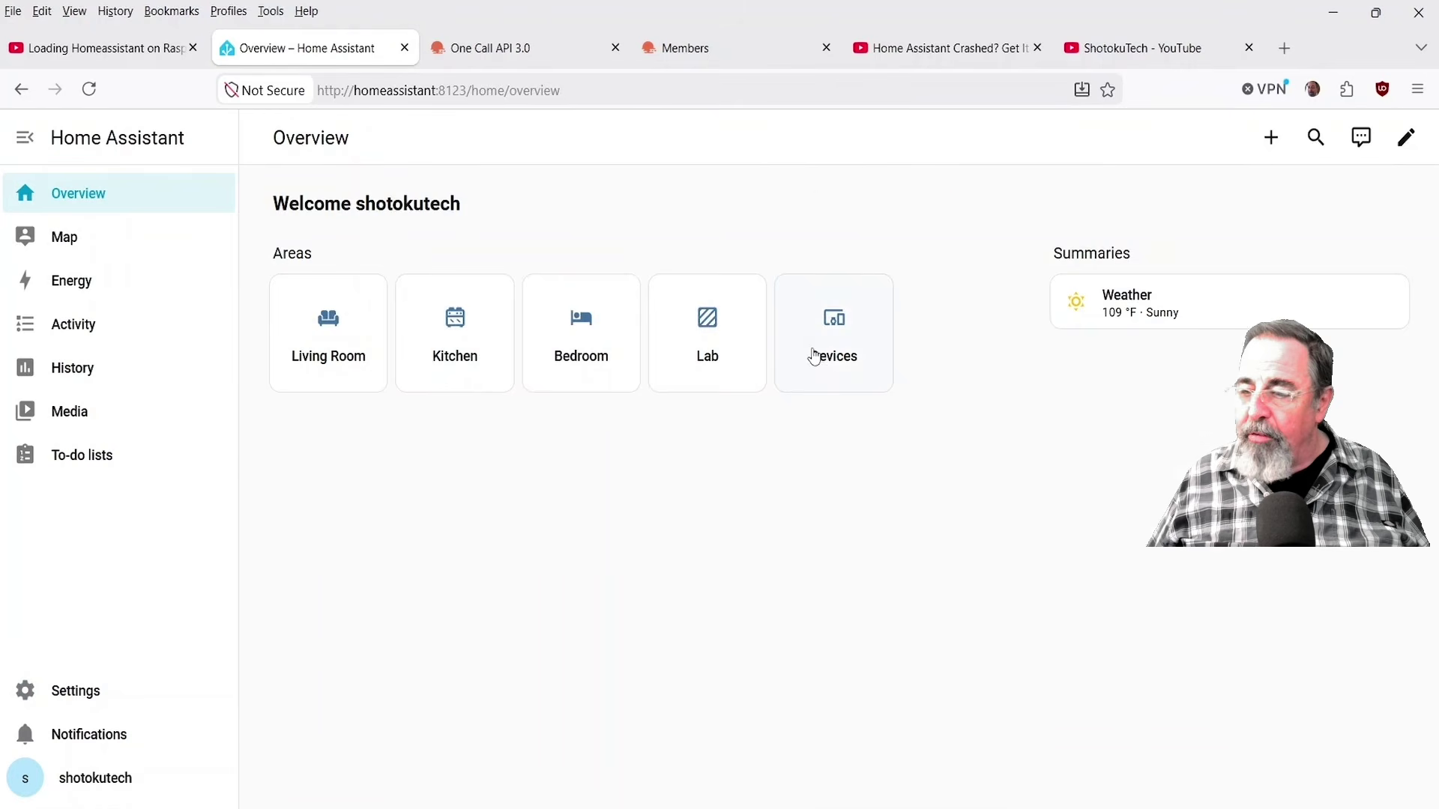
pyautogui.click(813, 356)
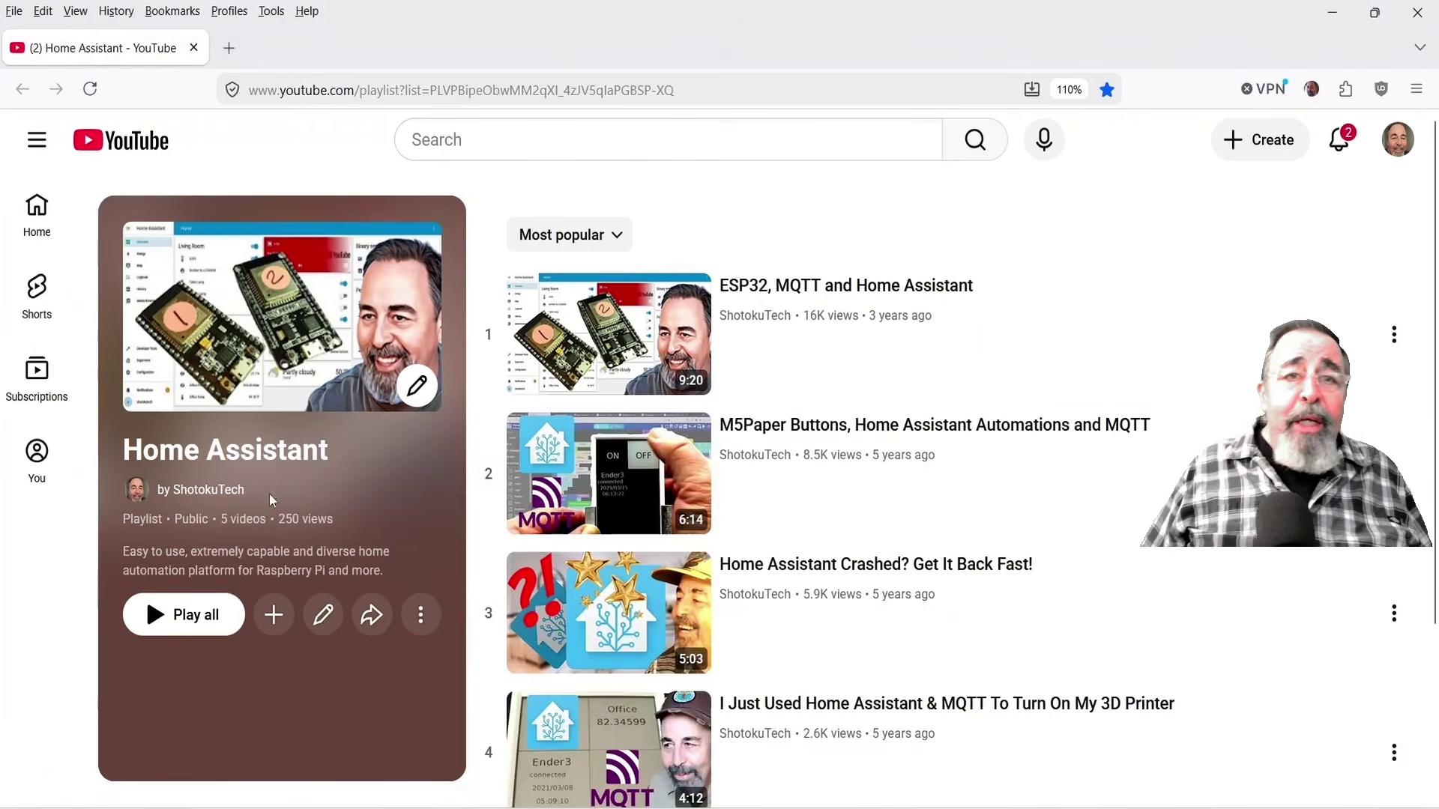
pyautogui.scroll(-2, 803, 535)
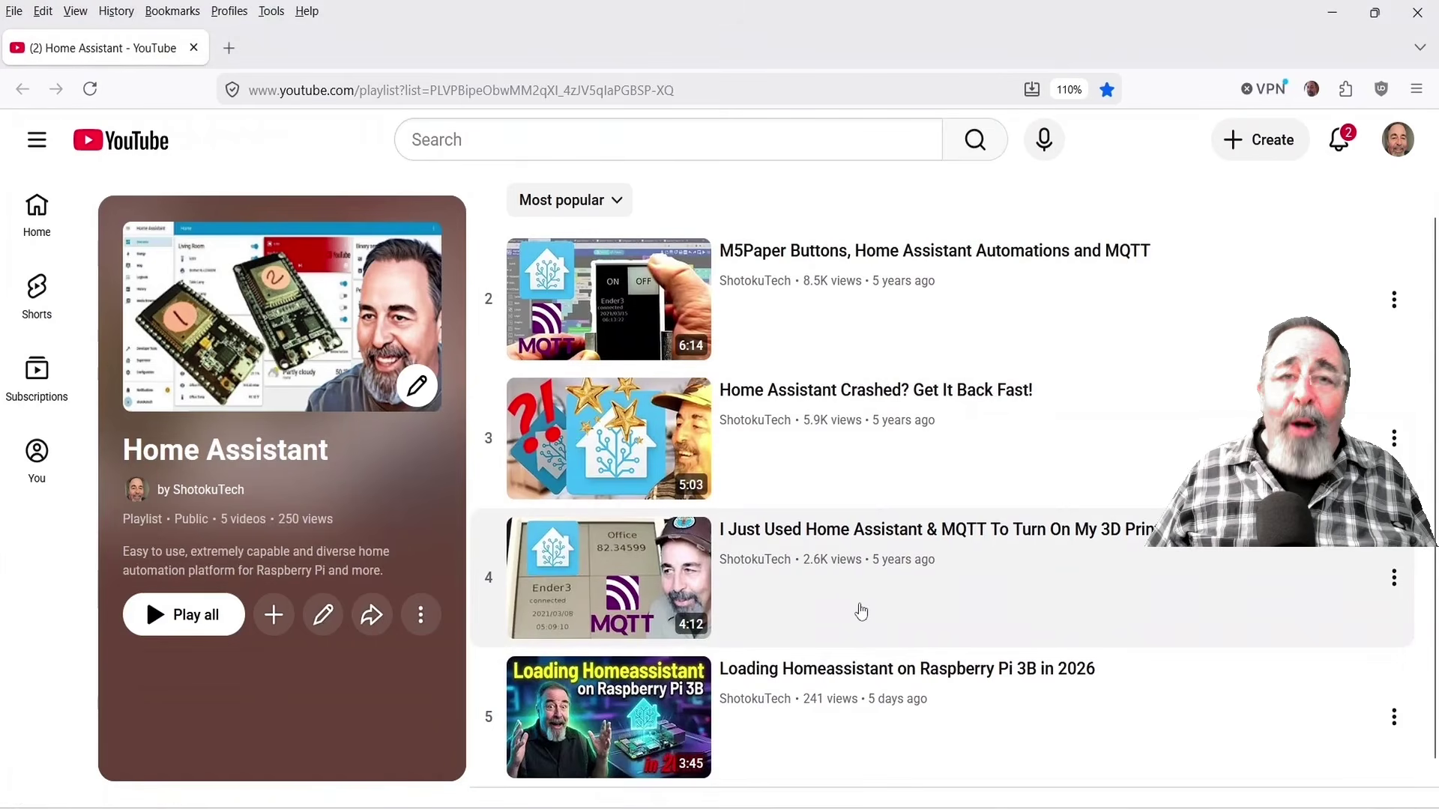
pyautogui.scroll(2, 864, 615)
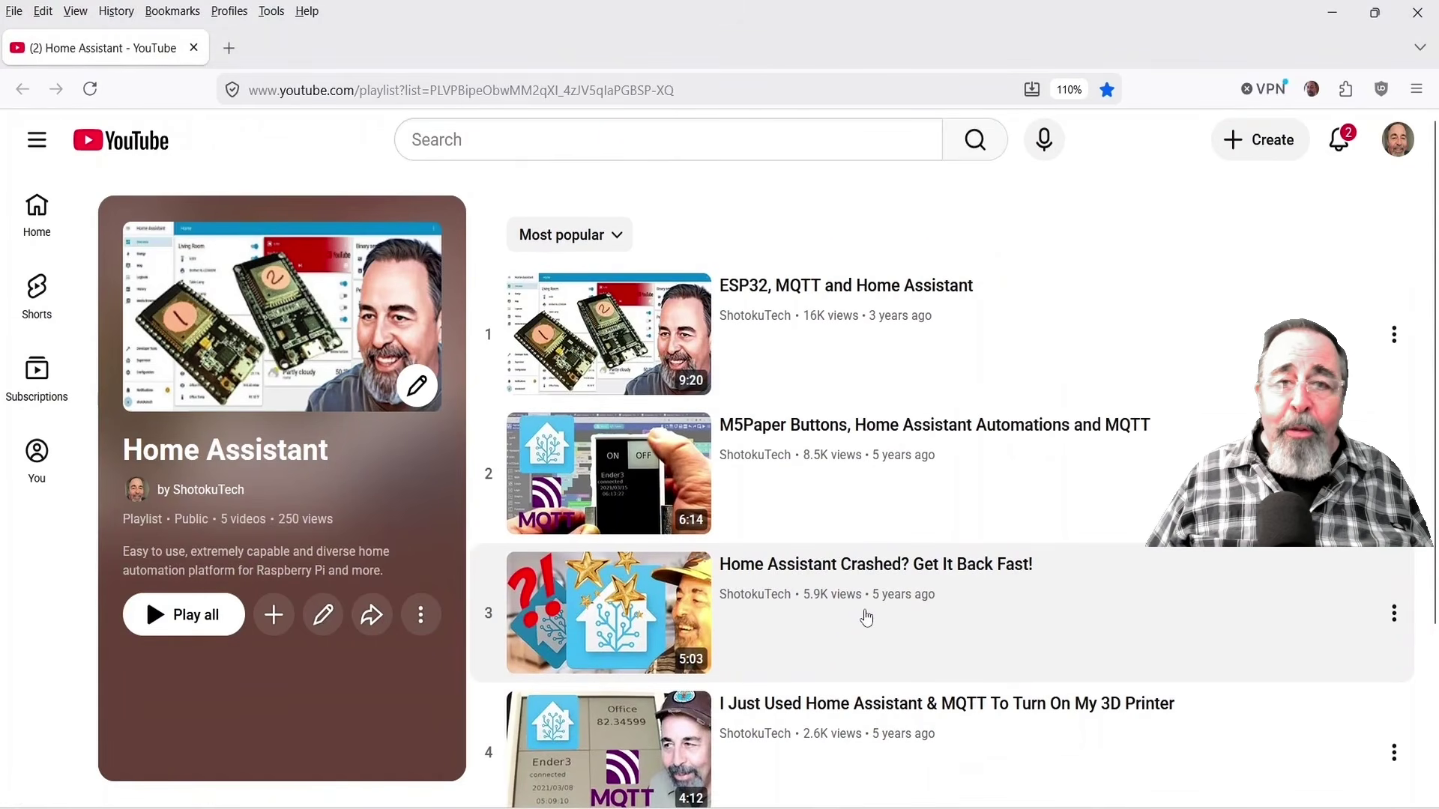
pyautogui.scroll(-2, 867, 616)
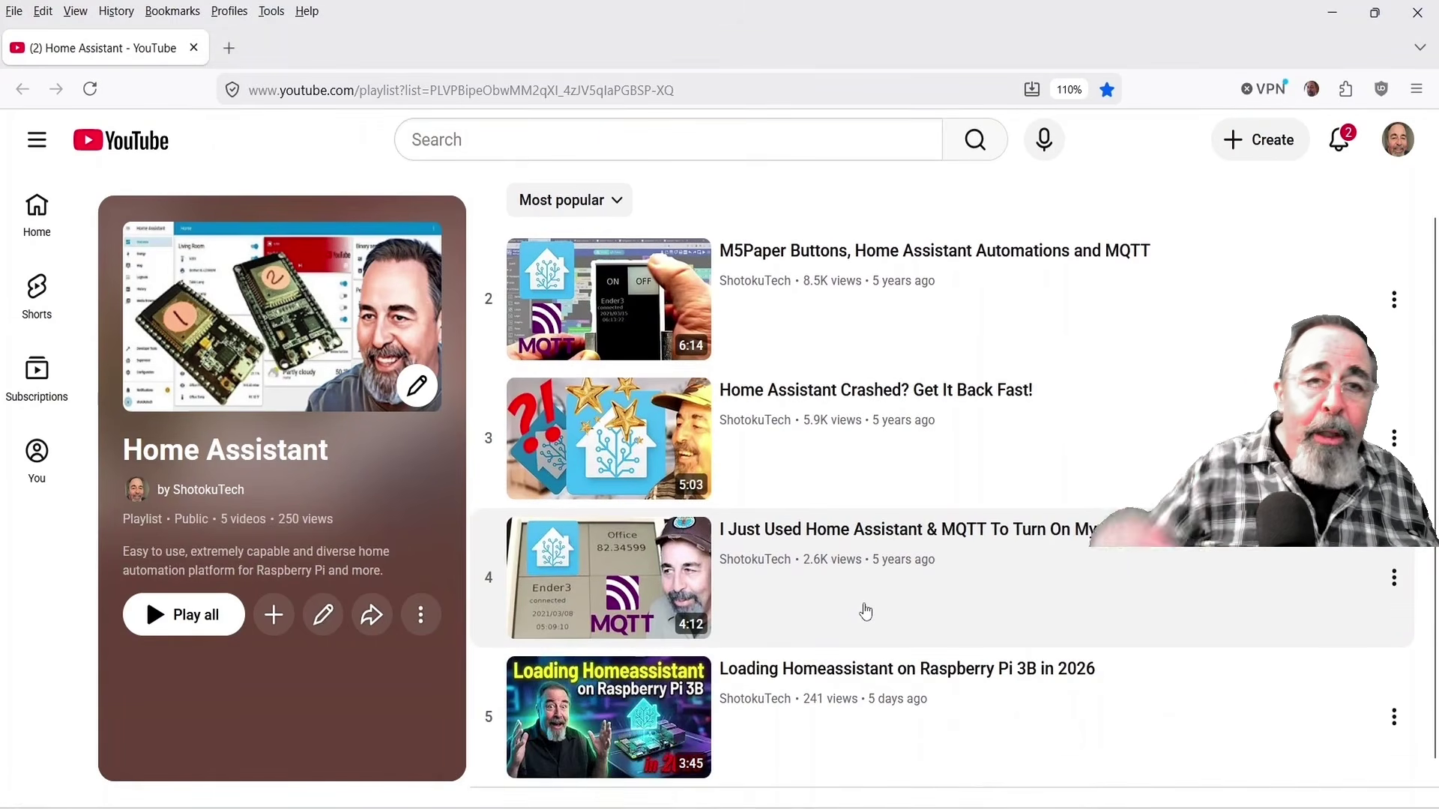
pyautogui.scroll(2, 866, 612)
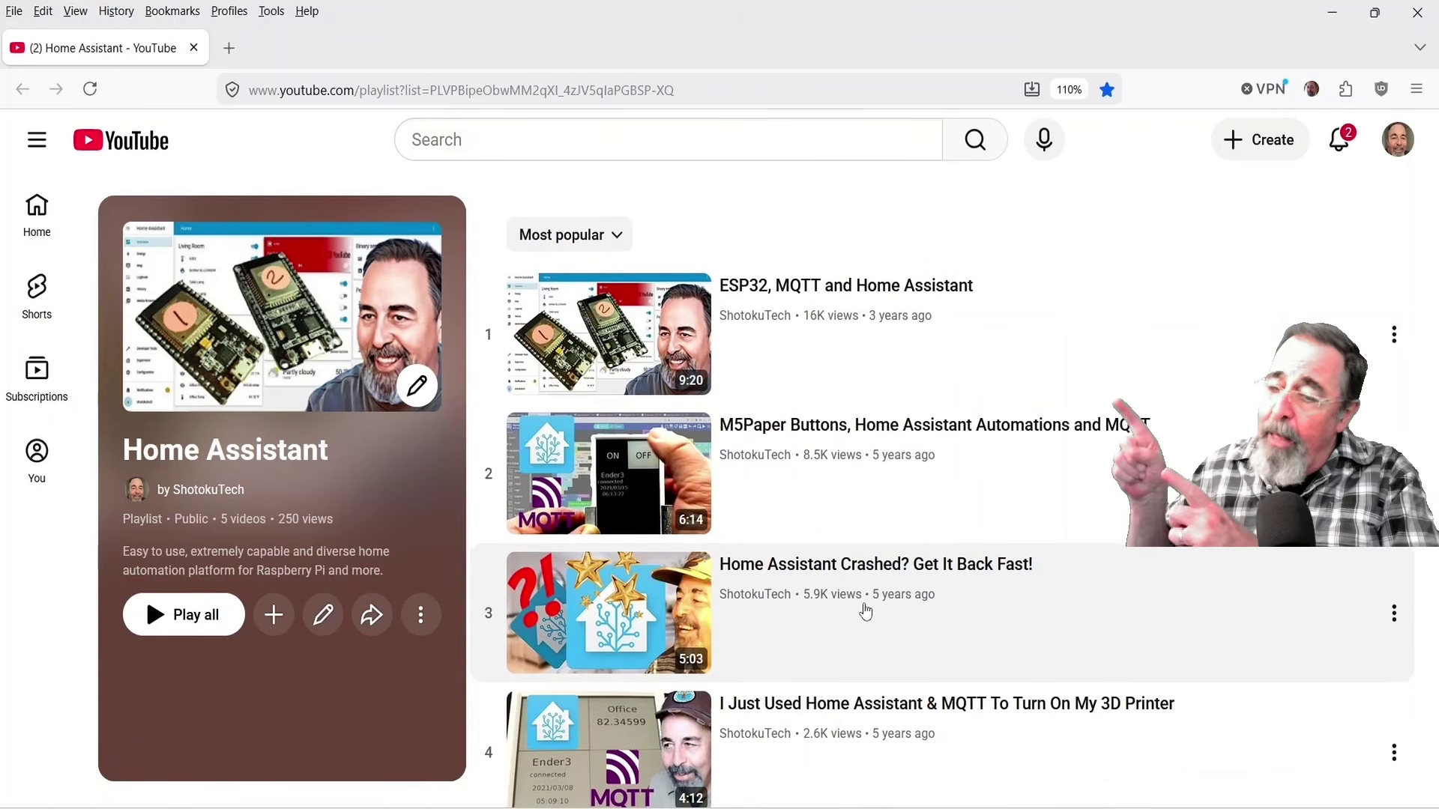
pyautogui.scroll(-2, 866, 612)
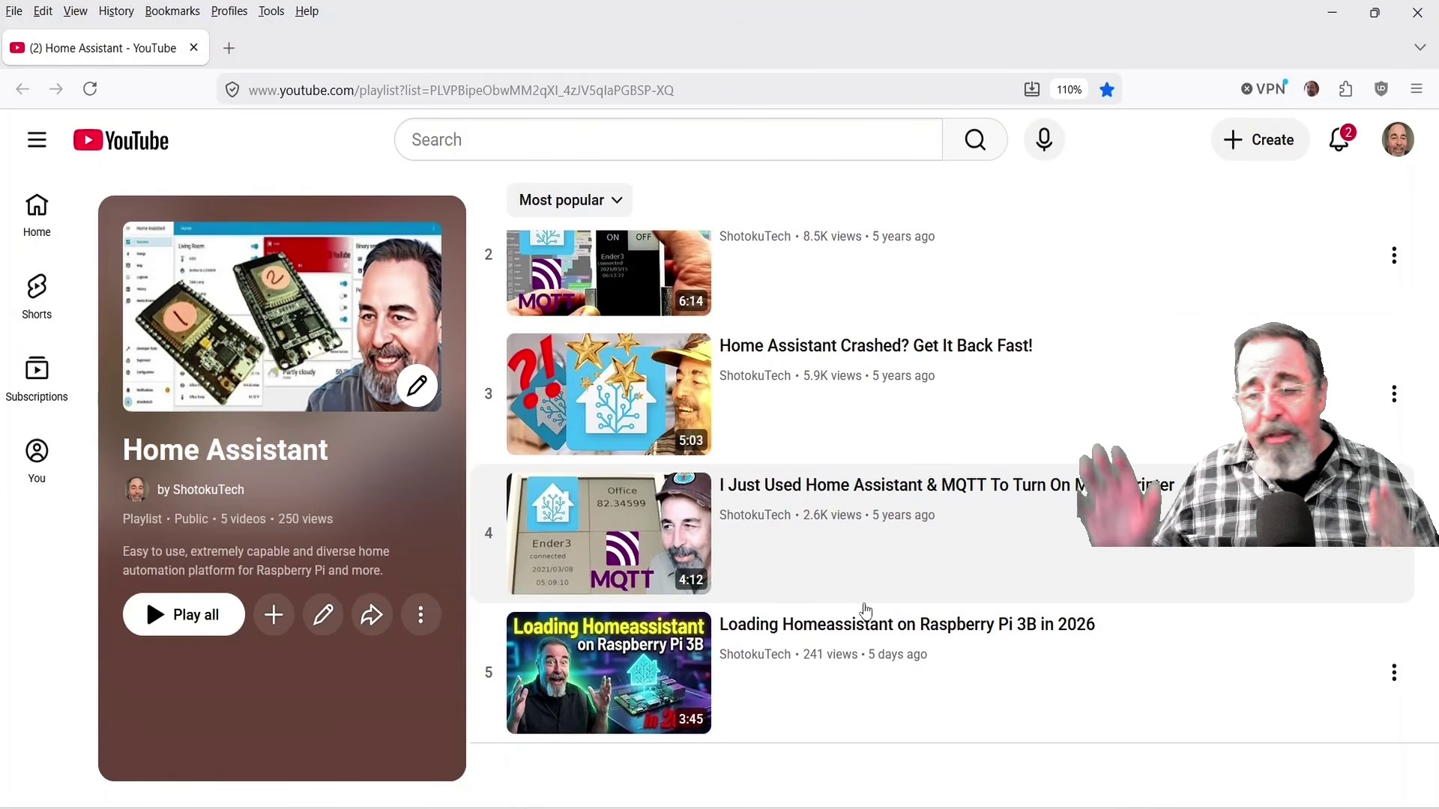
pyautogui.scroll(2, 866, 612)
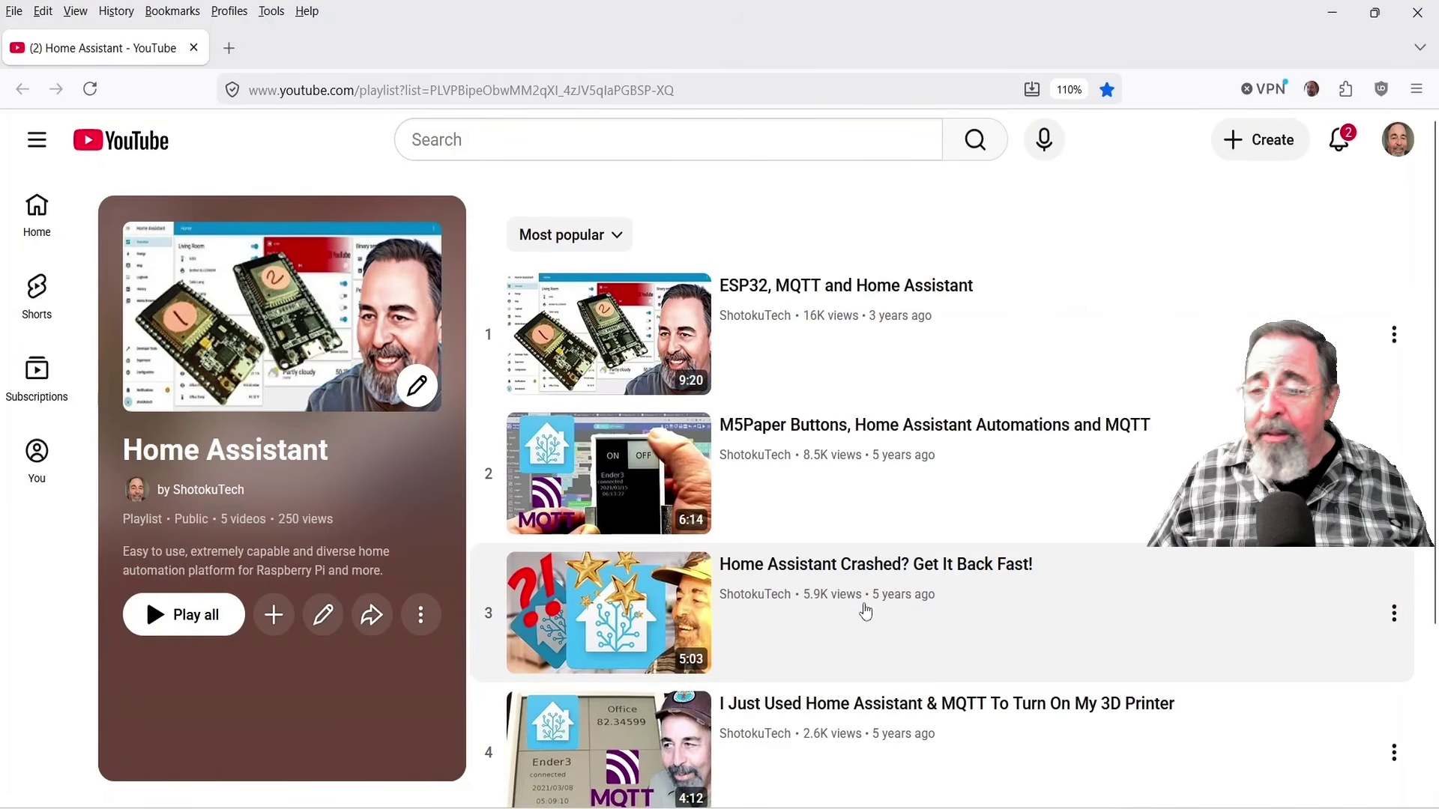